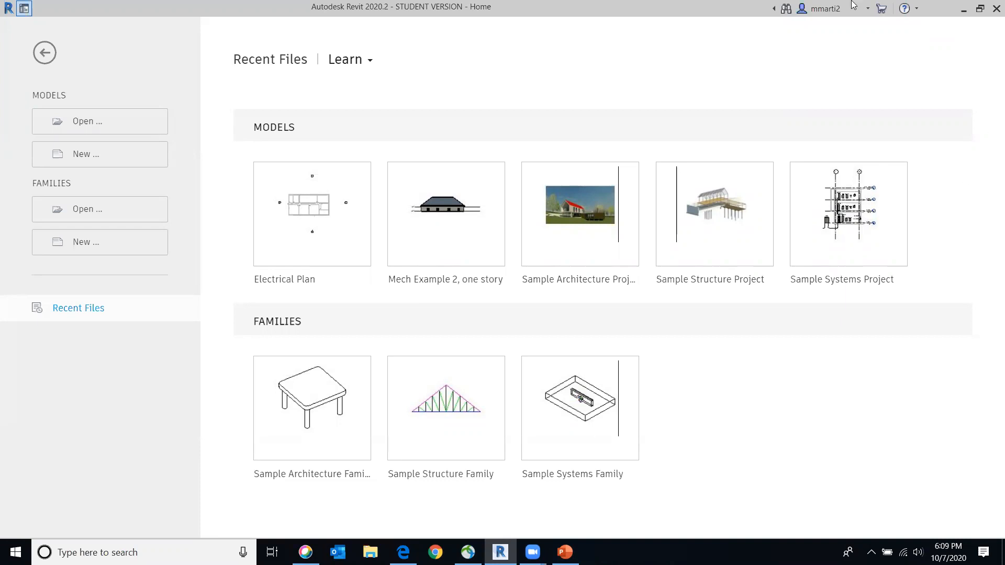
Create a new project based on the Electrical-Default.rte template from the US Imperial templates folder
click(86, 156)
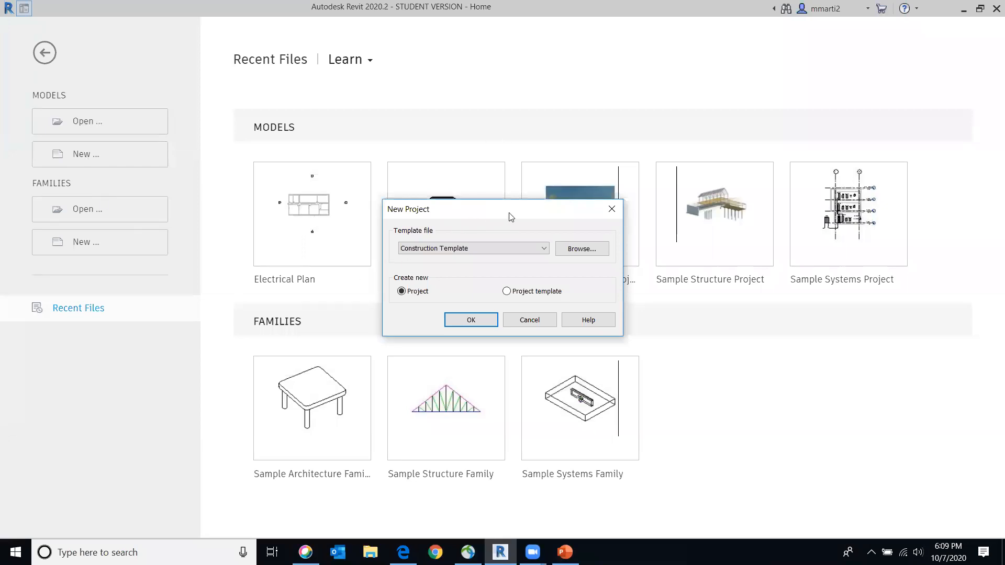
click(539, 255)
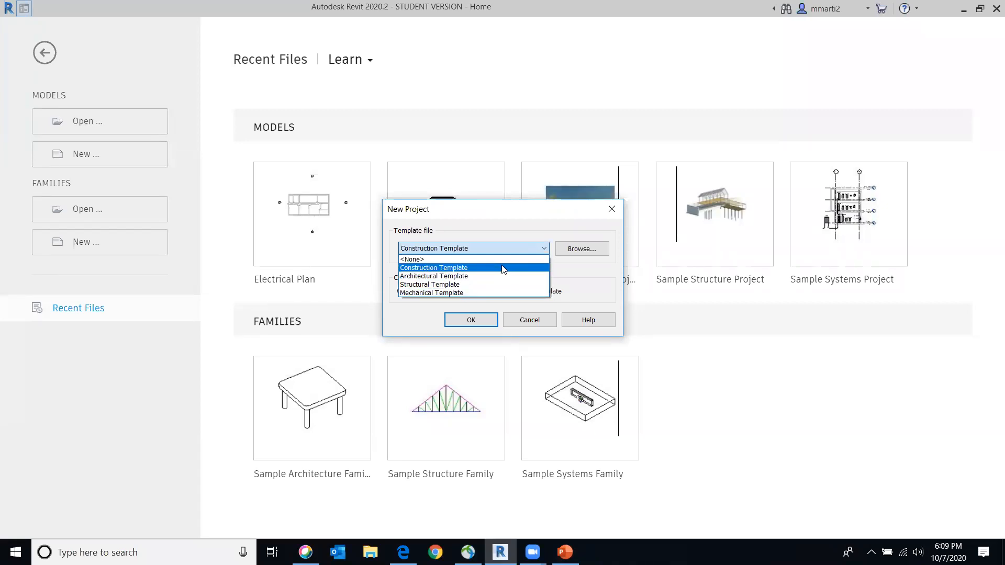
click(590, 253)
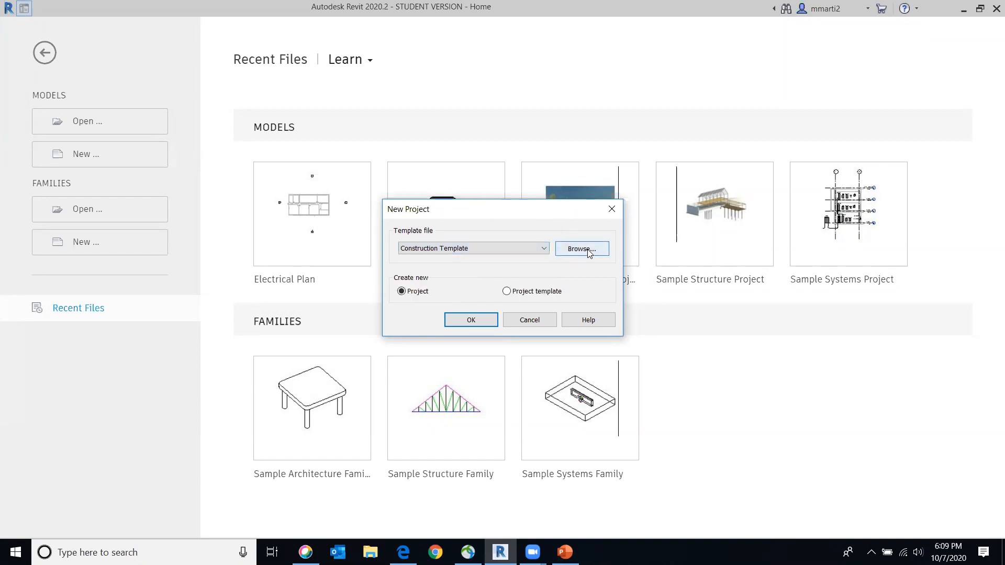
click(589, 252)
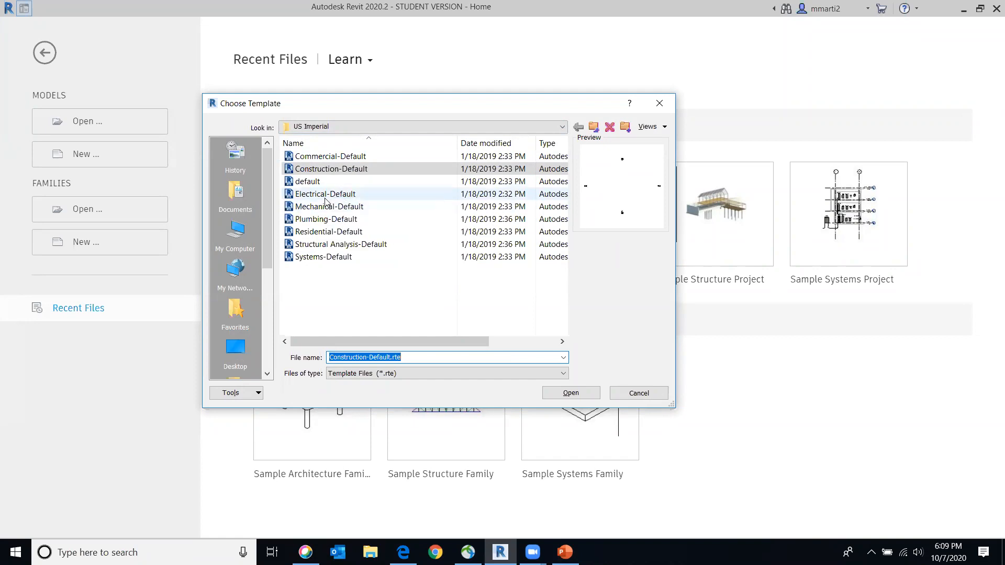
double_click(337, 199)
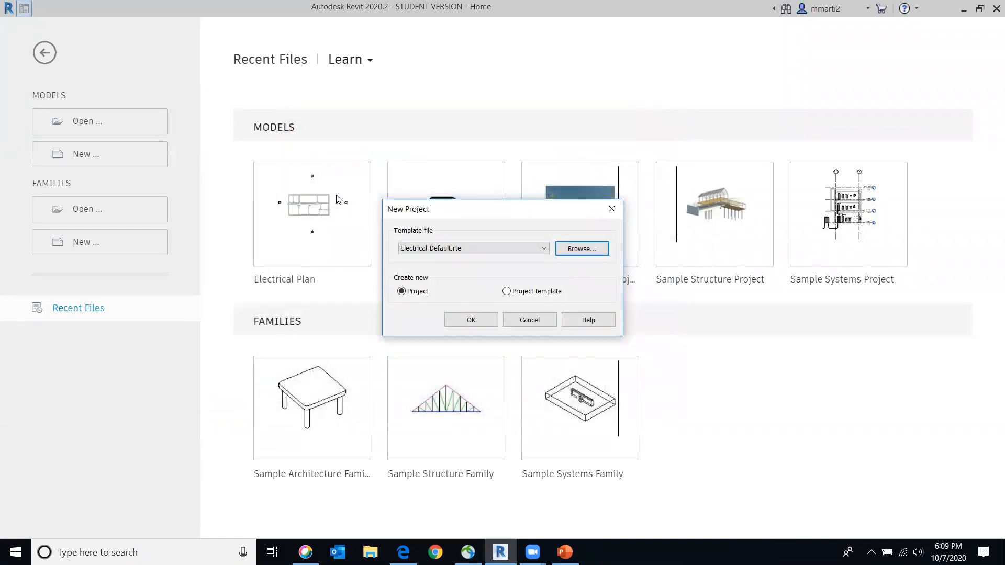
click(470, 321)
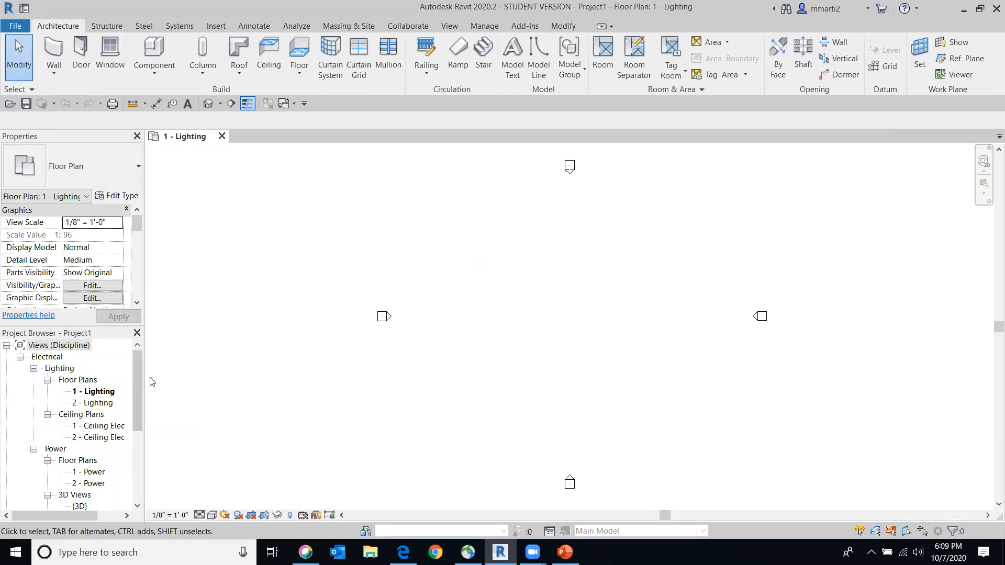
Look through the electrical views in the Project Browser and collapse the Lighting group
mouse_move(139, 390)
mouse_down()
mouse_move(135, 450)
mouse_move(147, 393)
mouse_up()
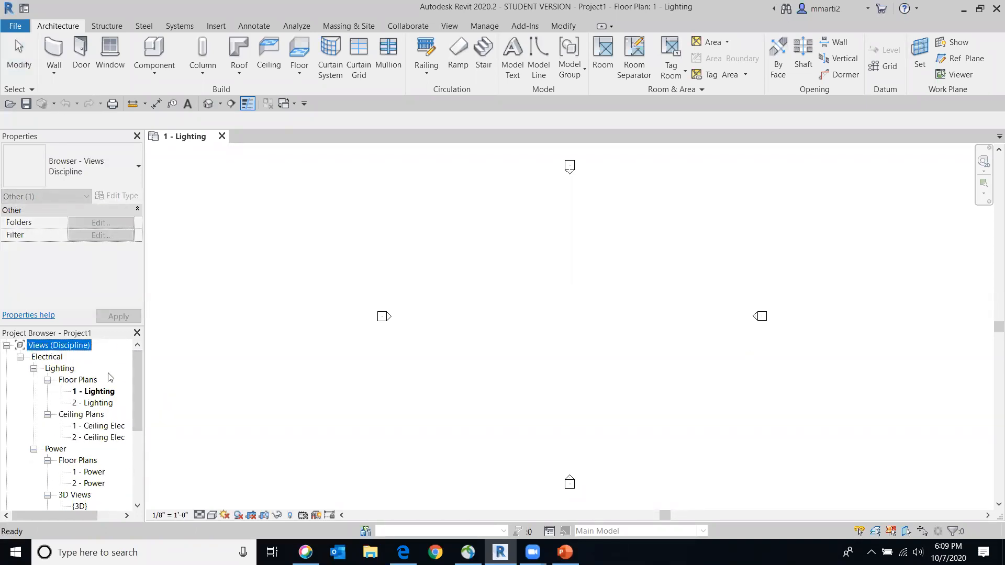
drag(137, 411, 126, 446)
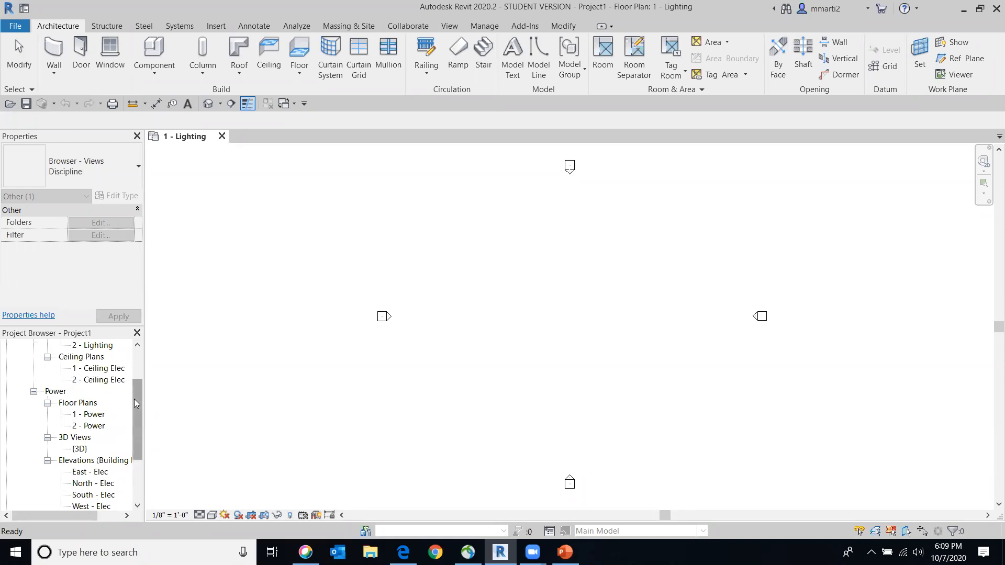
scroll(126, 397, up, 2)
click(34, 369)
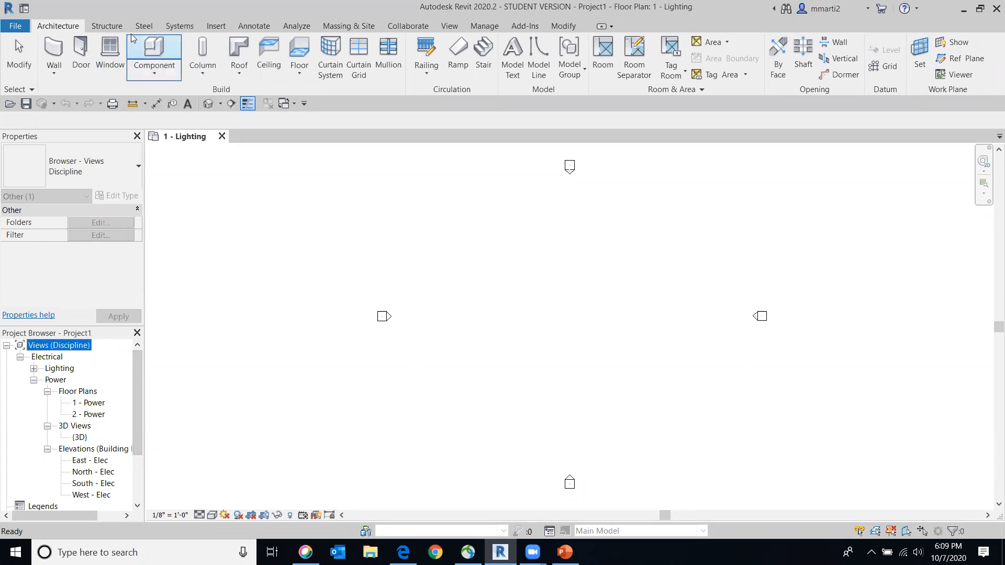
Link the Revit model Mech example 1.rvt from Documents > MCM > DCC > 1. Fall 2020 > Cadd 214 MEP, positioned internal origin to internal origin
click(215, 24)
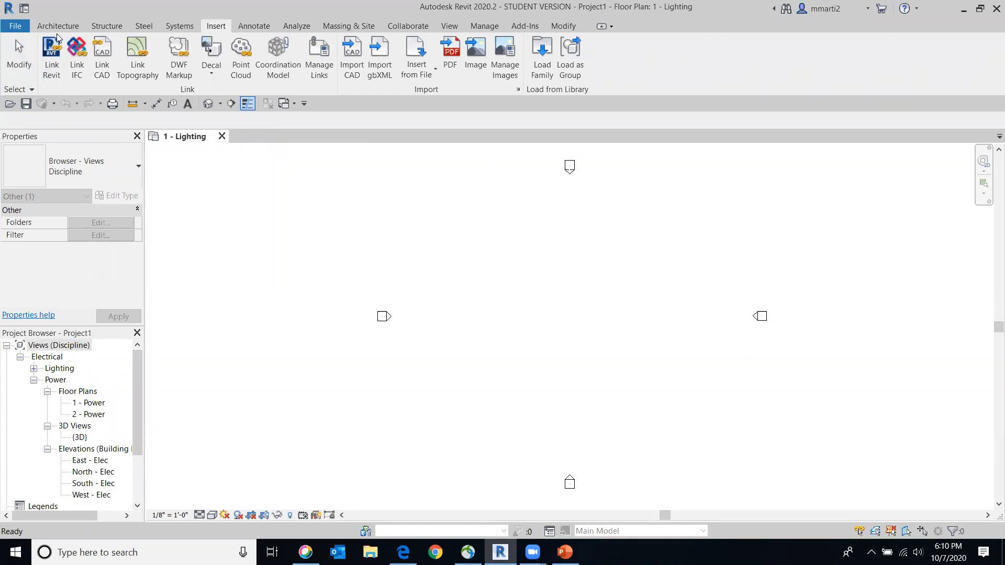
click(52, 46)
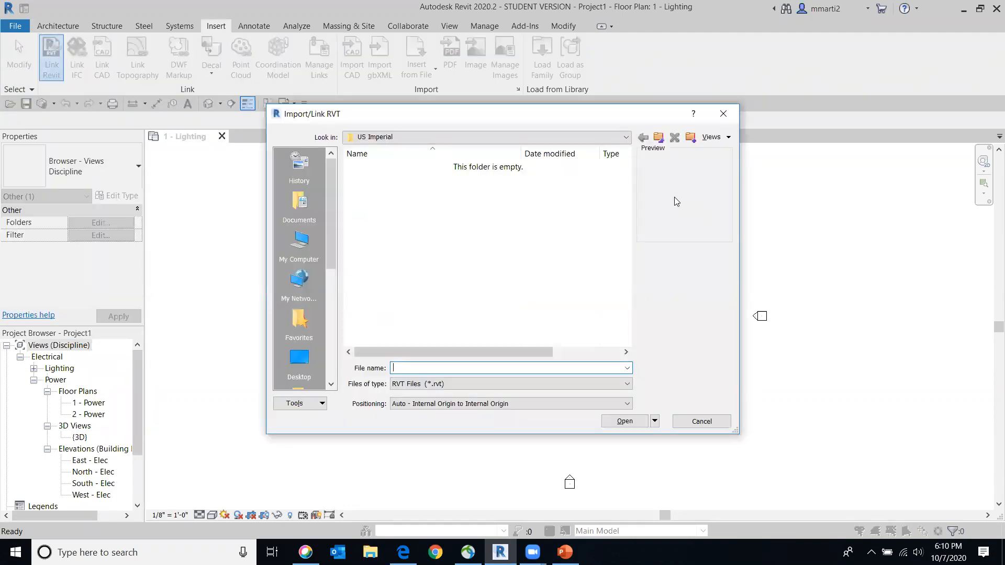
click(302, 200)
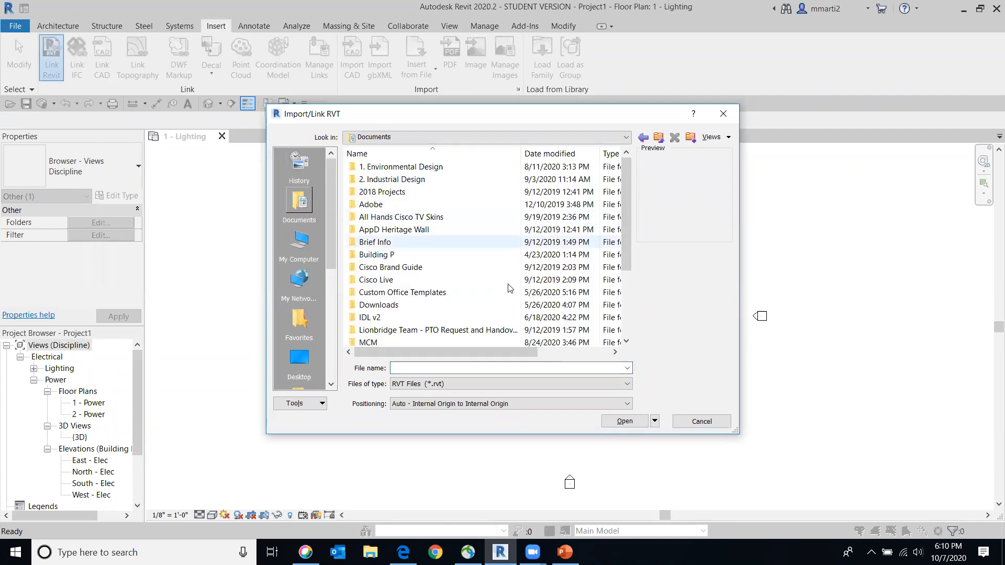
double_click(427, 342)
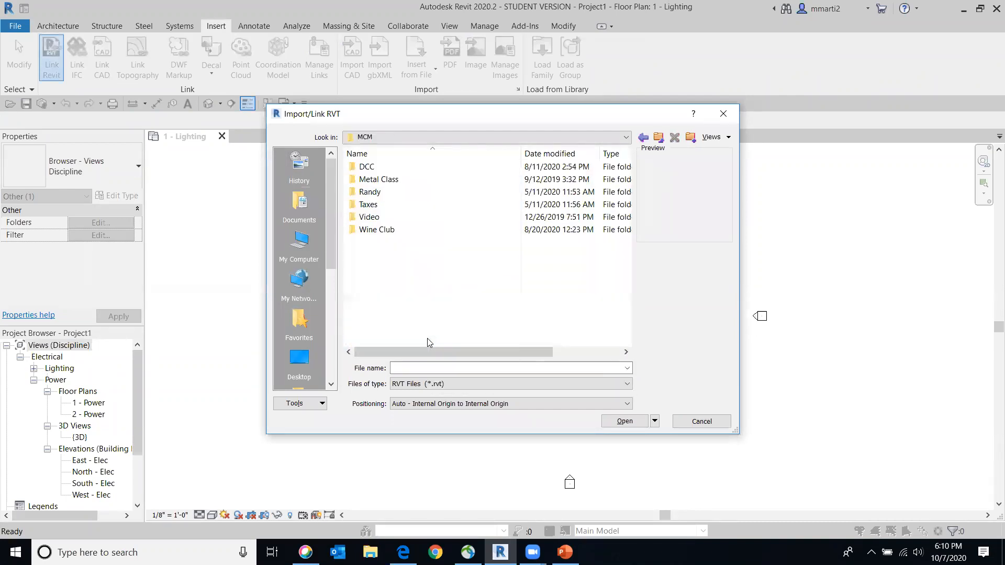
double_click(431, 168)
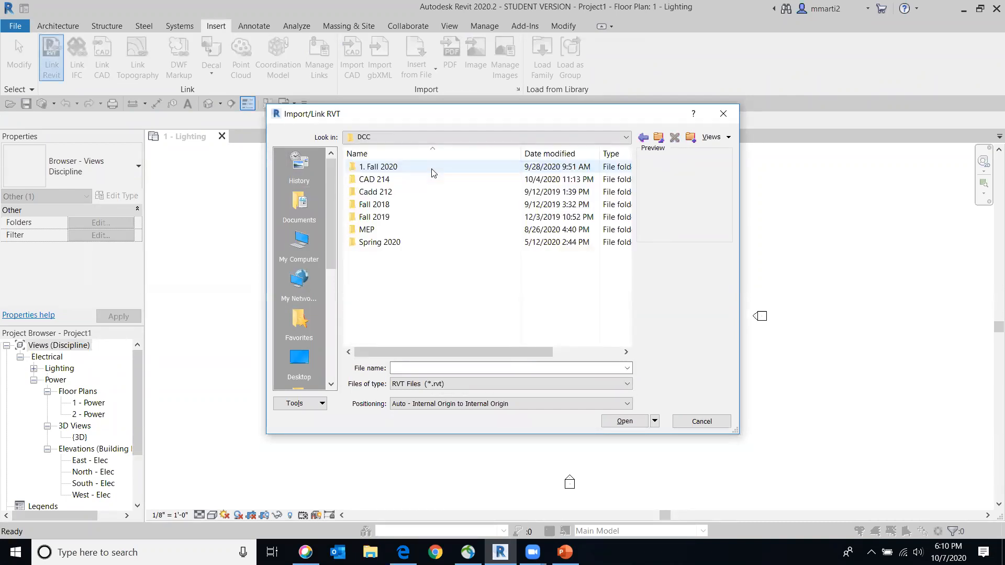
double_click(398, 167)
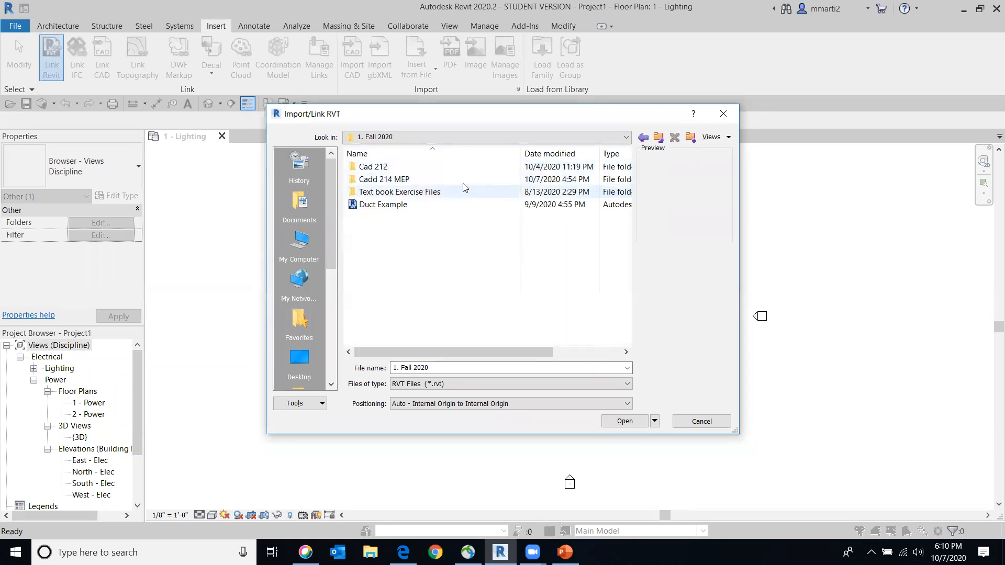
double_click(428, 179)
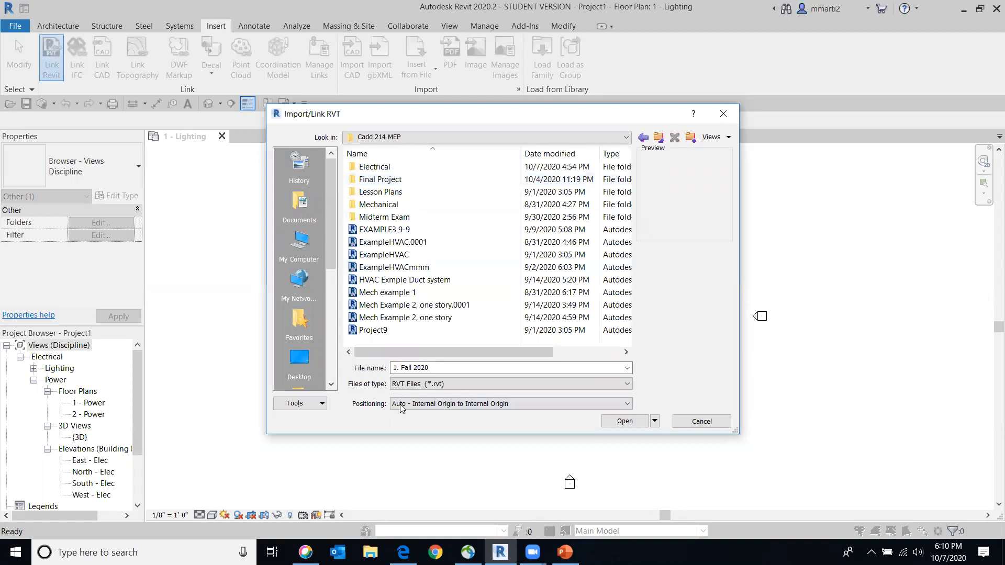
click(454, 293)
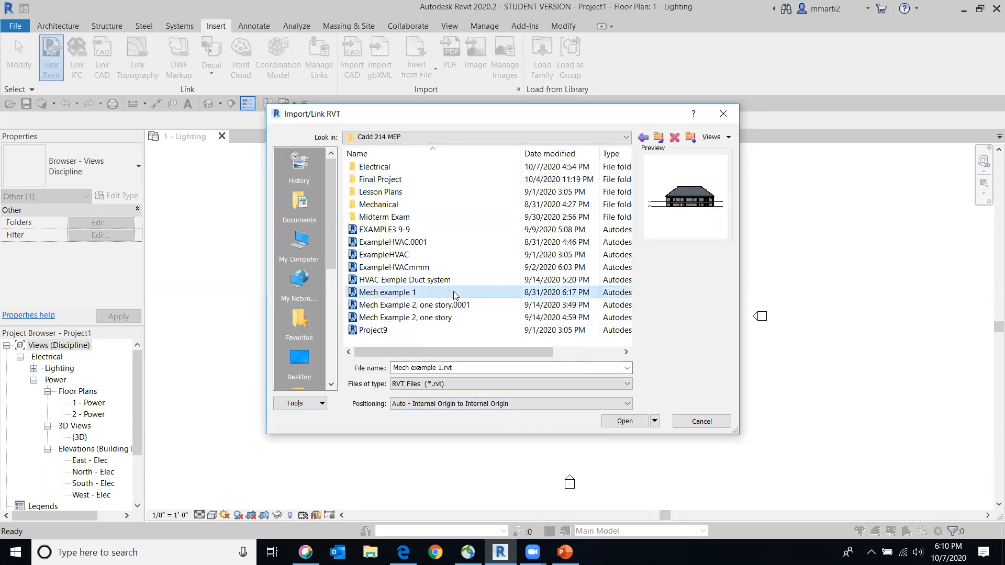
double_click(453, 292)
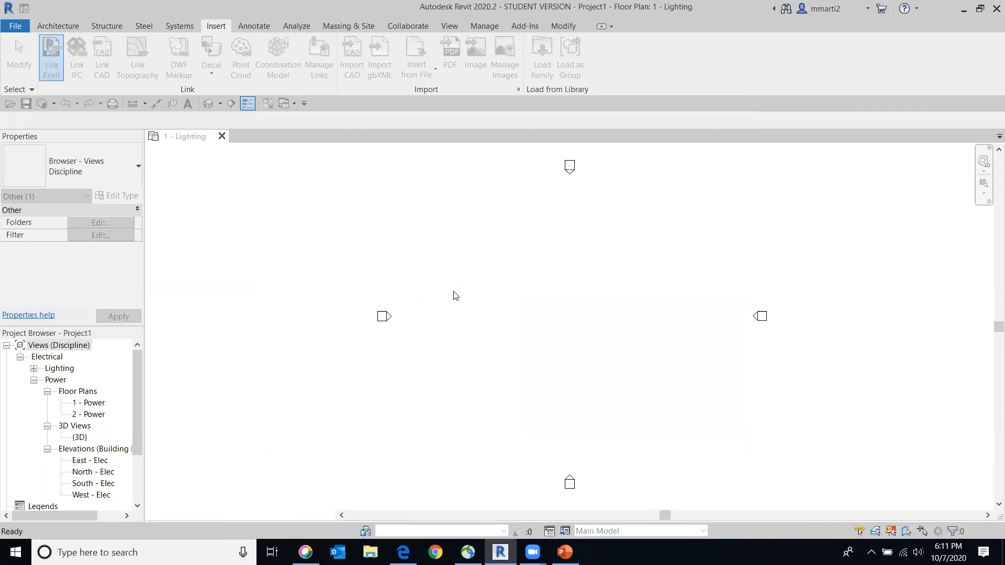
click(310, 262)
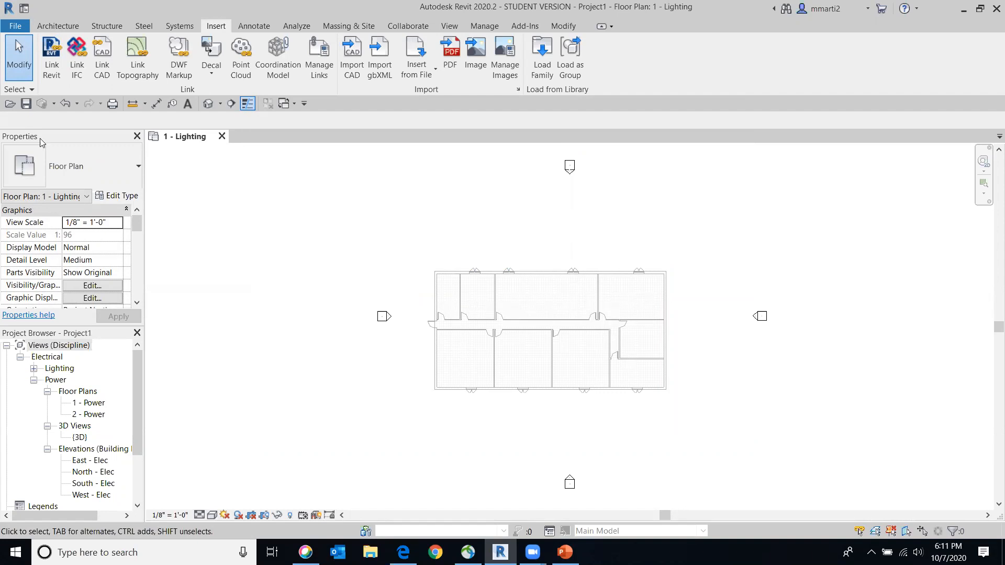
Start saving a copy as a project file and choose the Electrical folder inside Cadd 214 MEP as its location
click(22, 28)
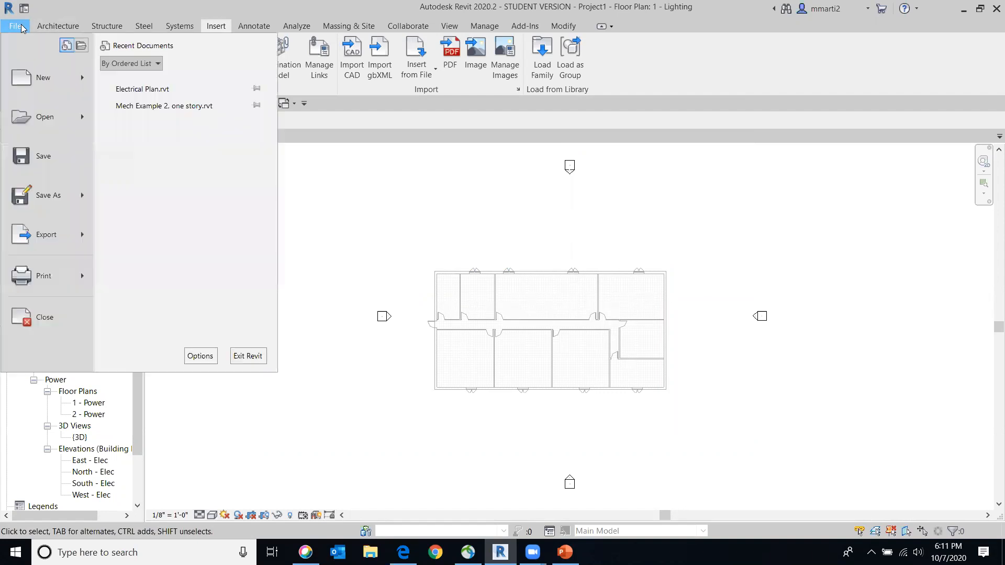
mouse_move(55, 202)
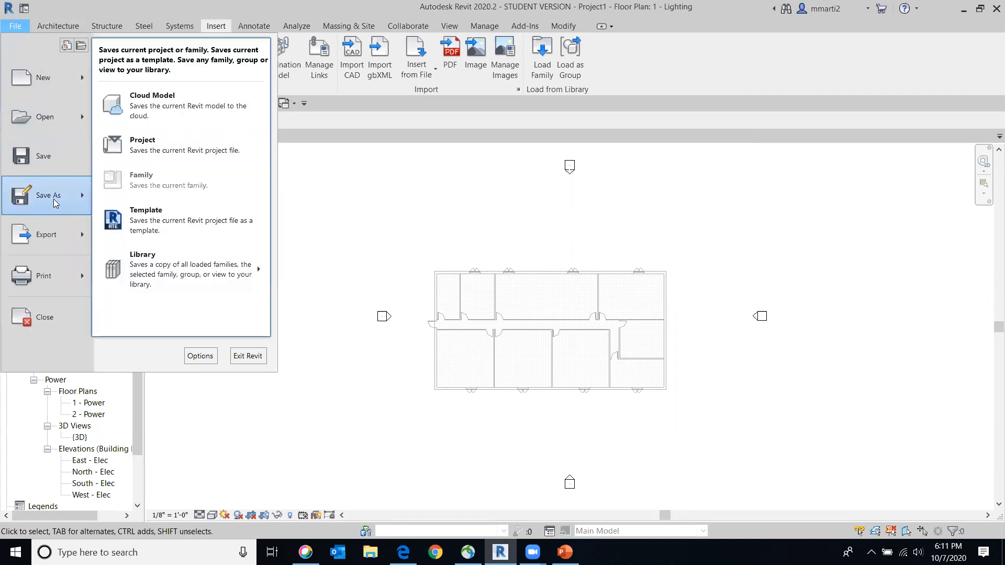
click(186, 140)
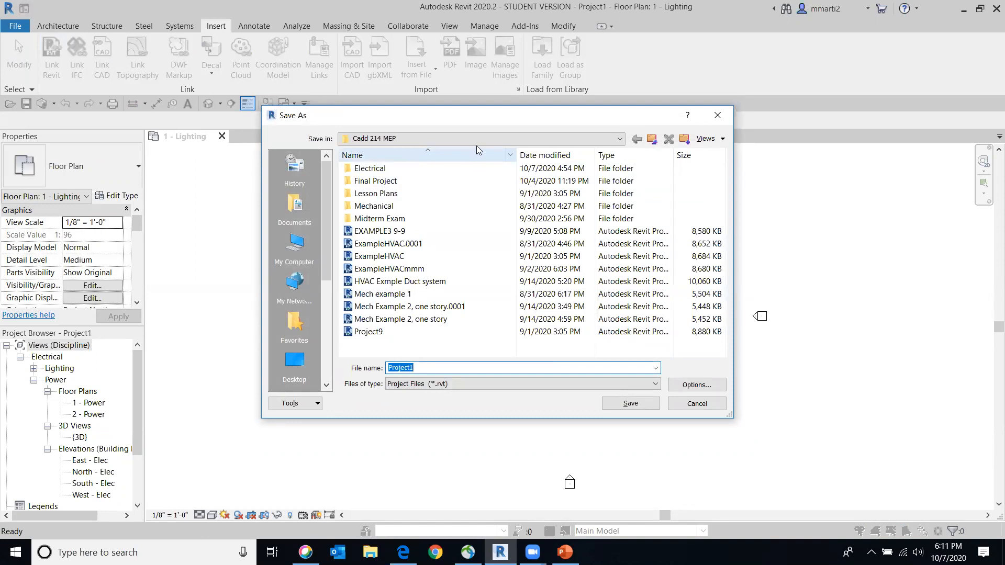
click(619, 138)
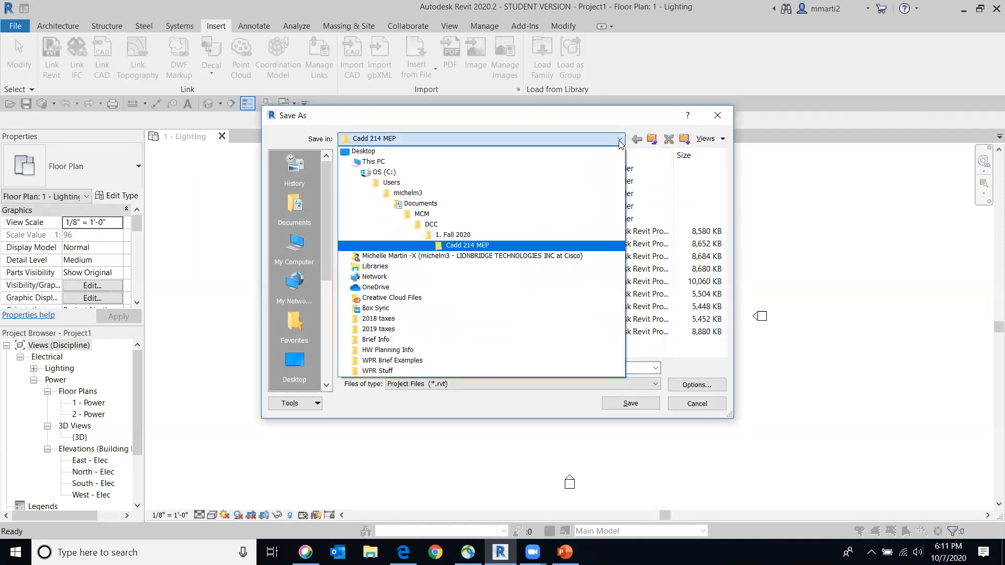
click(454, 235)
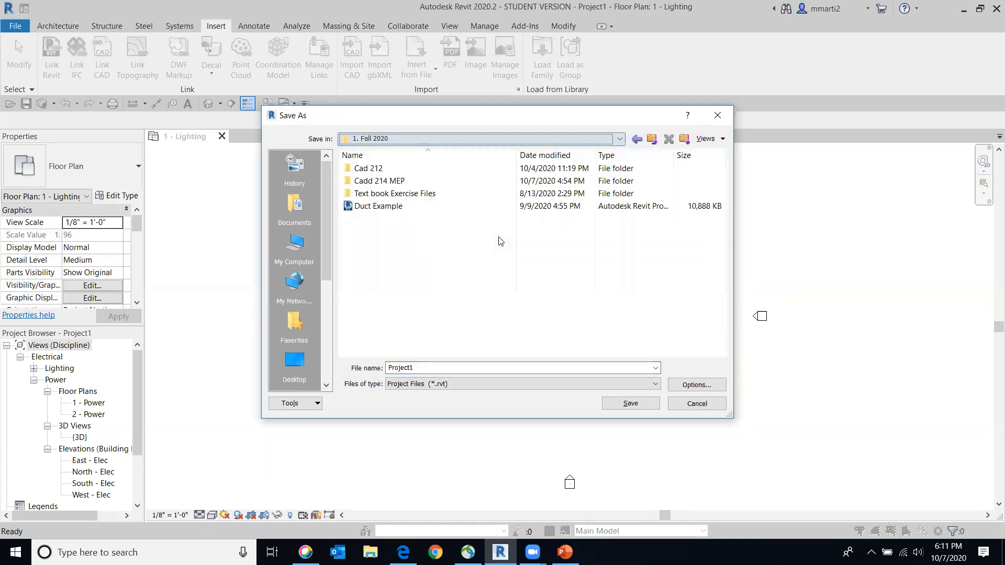
double_click(392, 180)
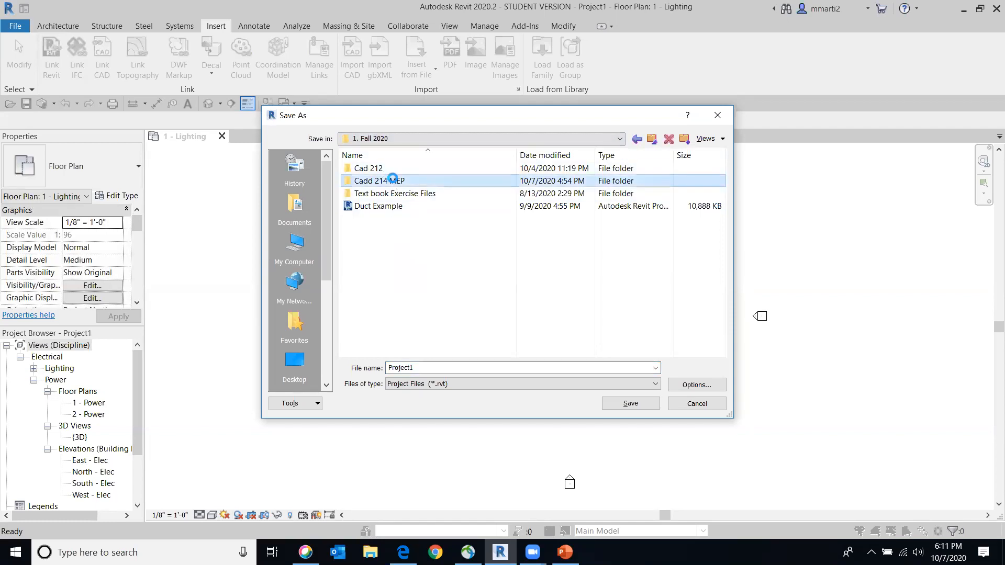
double_click(398, 168)
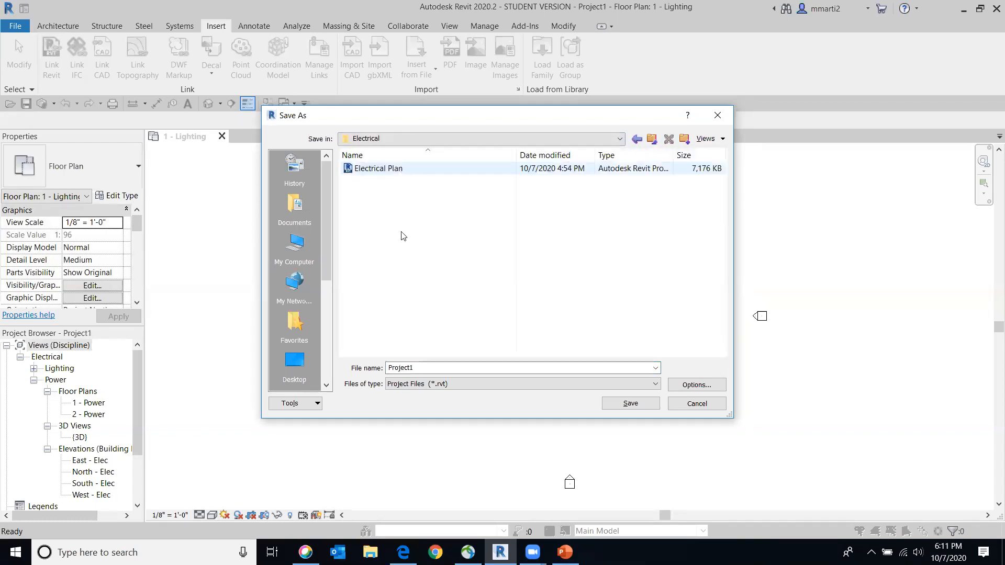
Name the project file Electrical Plan MCM and save it
double_click(414, 368)
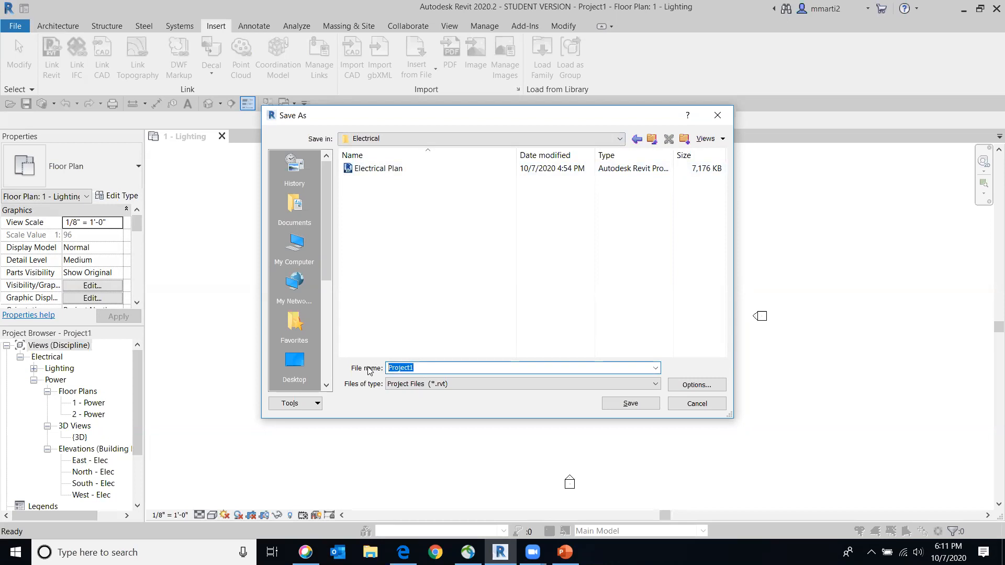
text(Ele)
text(ctrical P)
text(lan )
text(A)
text(MCM)
click(646, 404)
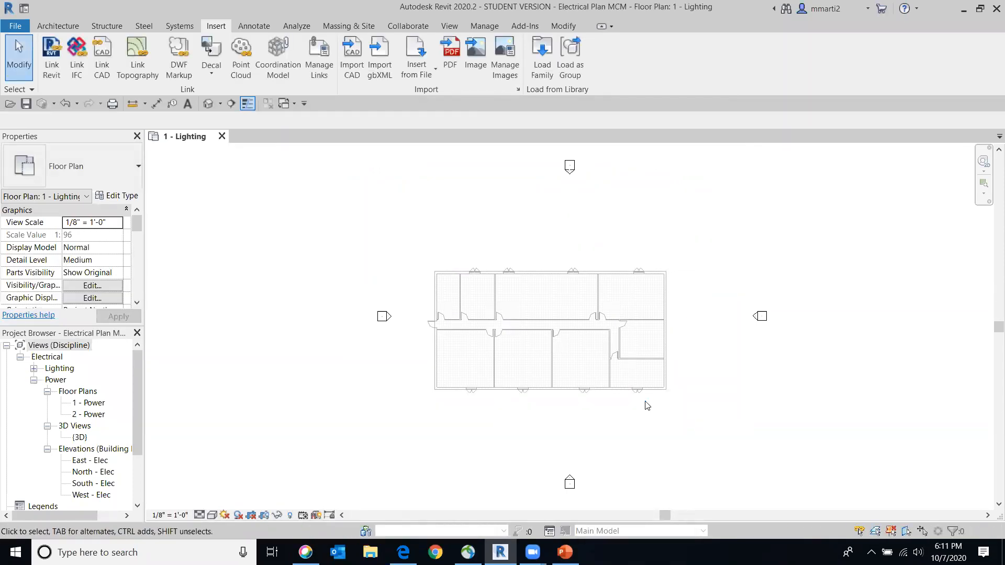
Close and reopen the Electrical Plan MCM project and review its linked Revit models in Manage Links
click(222, 136)
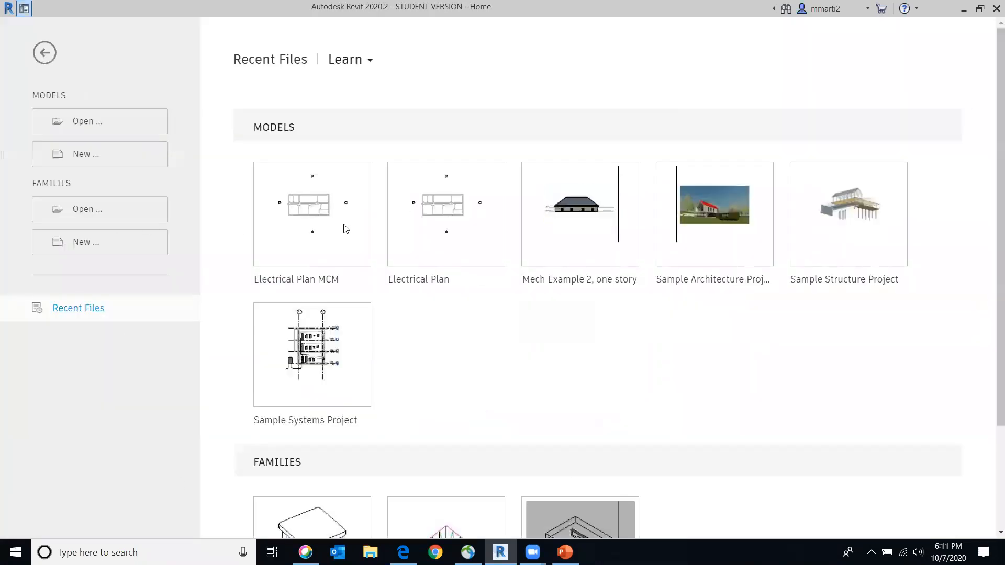
click(303, 215)
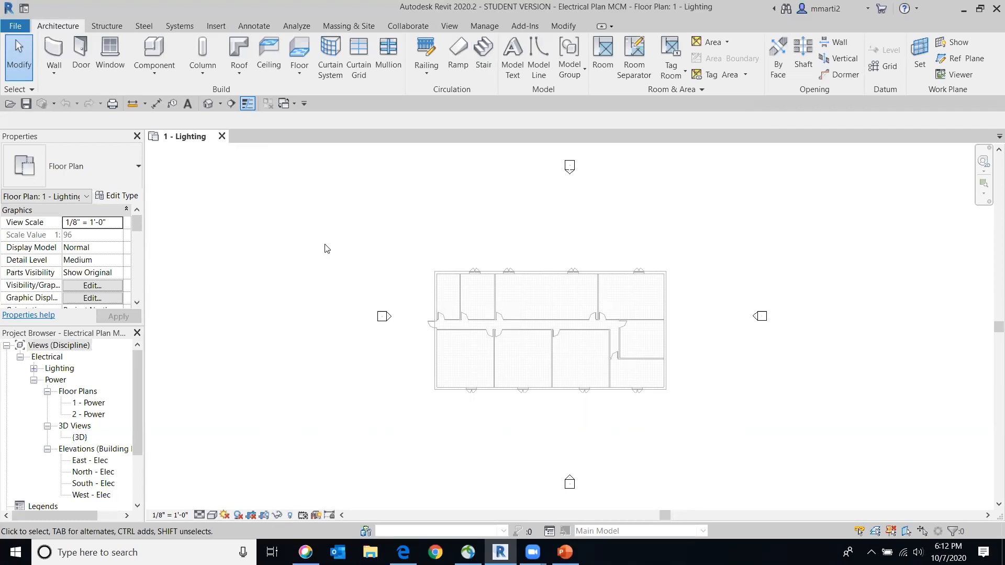
click(487, 27)
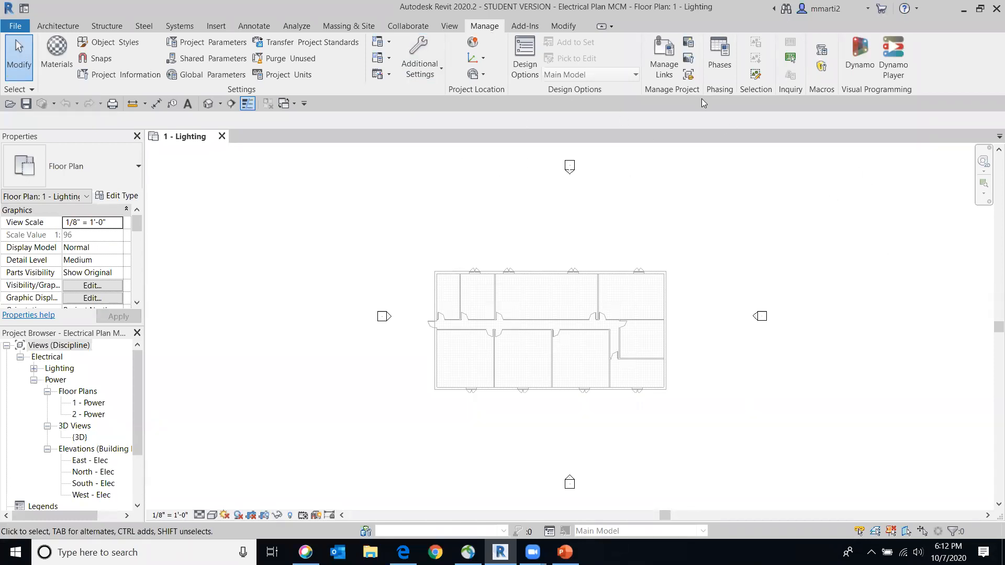
click(663, 46)
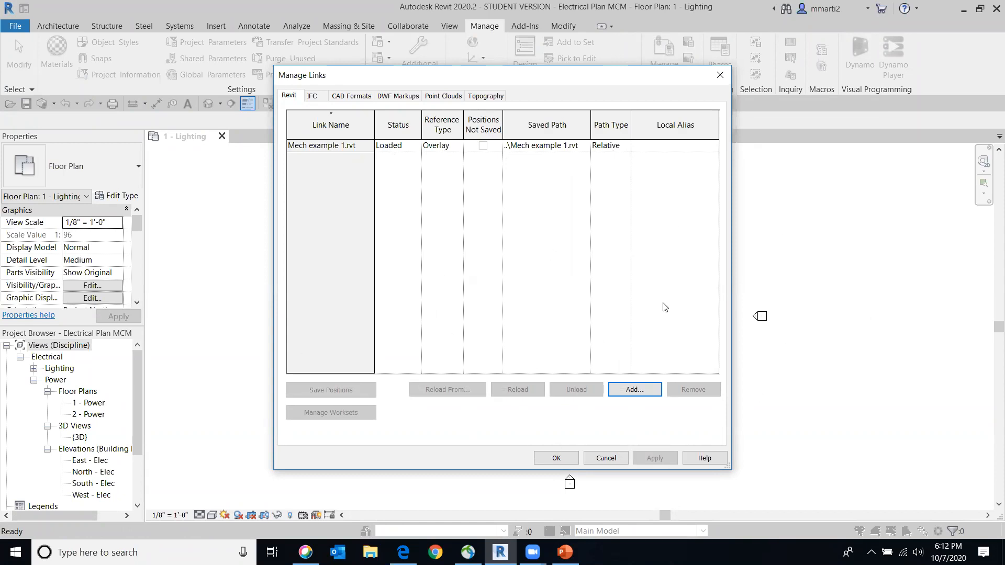
click(603, 461)
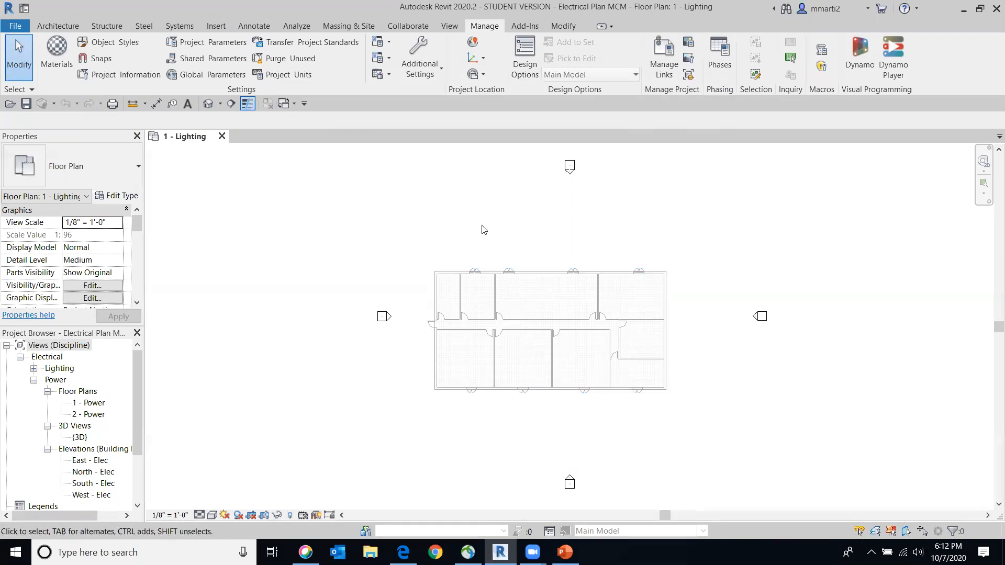
Open the 1 - Power floor plan view
scroll(539, 309, up, 3)
middle_drag(577, 336, 561, 272)
scroll(555, 272, down, 1)
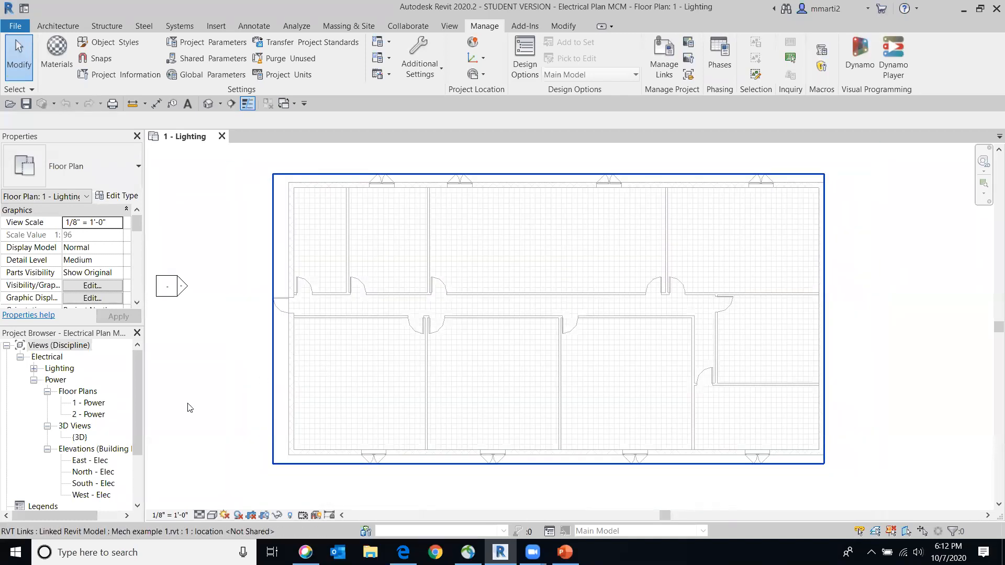
double_click(89, 405)
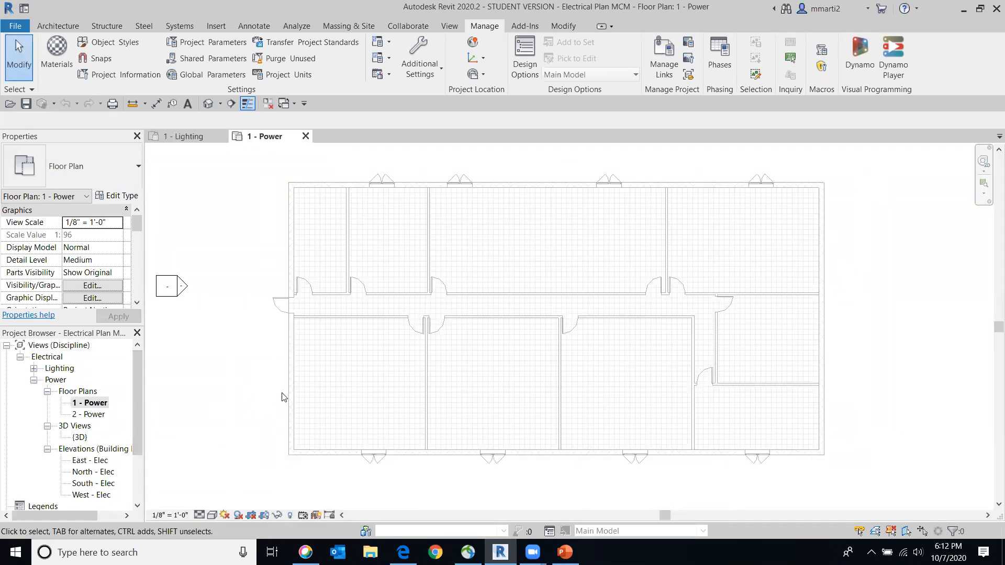
Start placing an electrical fixture in the power floor plan and review the available Duplex Receptacle types
middle_drag(720, 277, 774, 280)
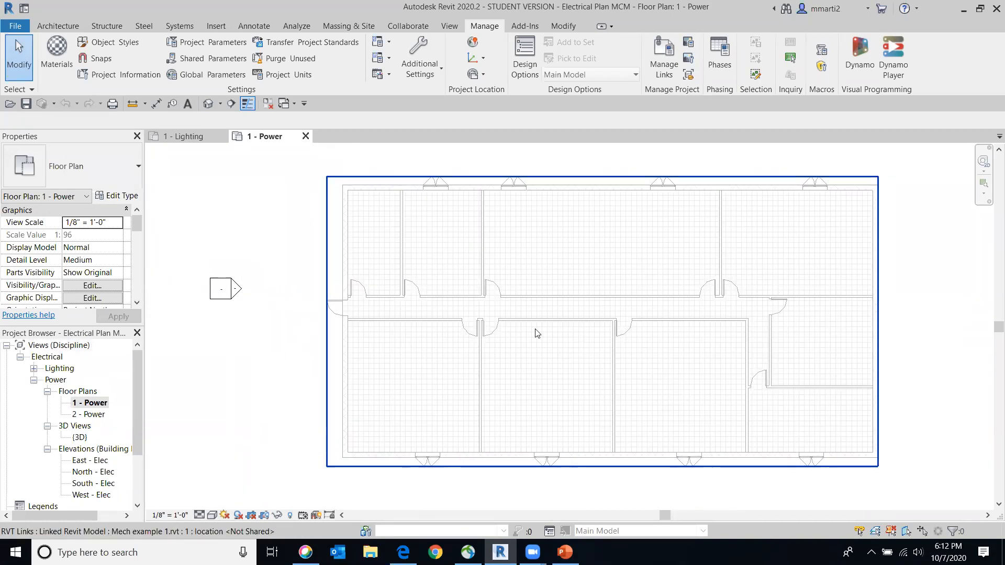
click(180, 27)
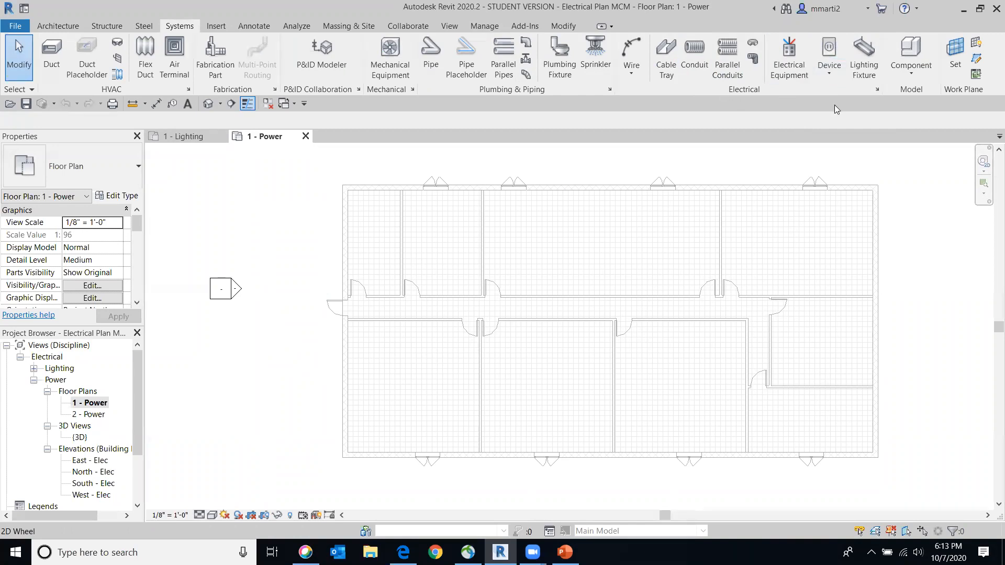
click(830, 69)
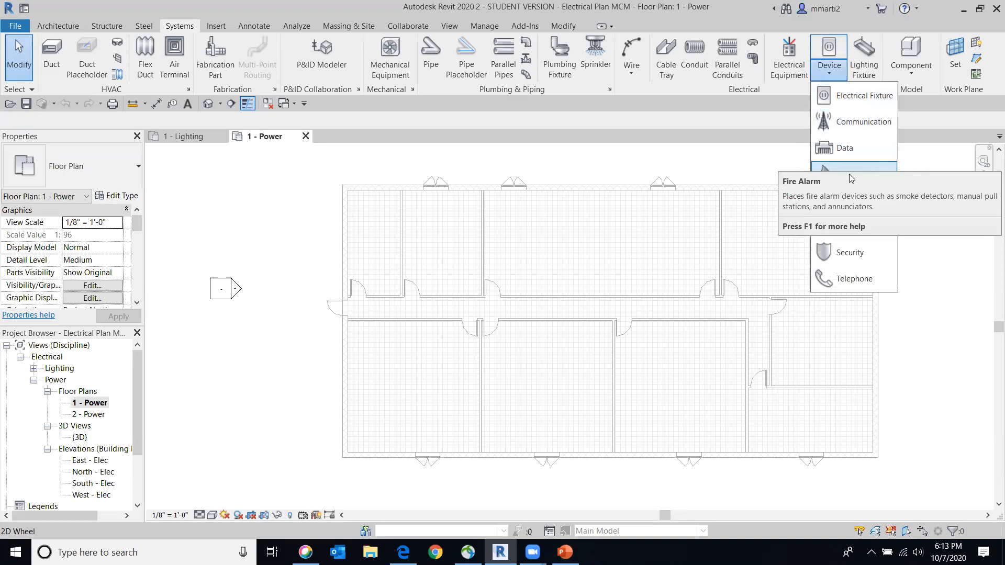
click(864, 96)
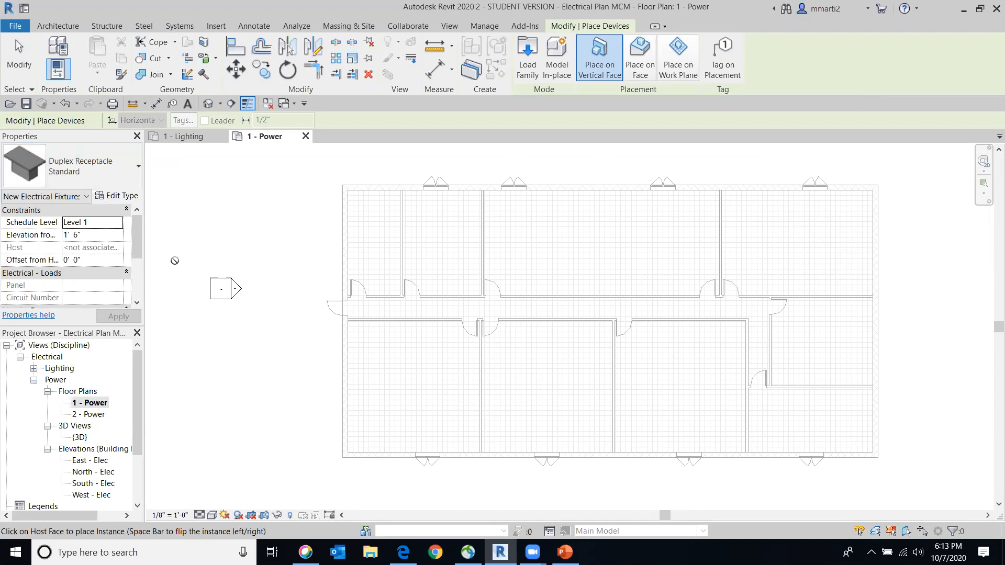
click(121, 181)
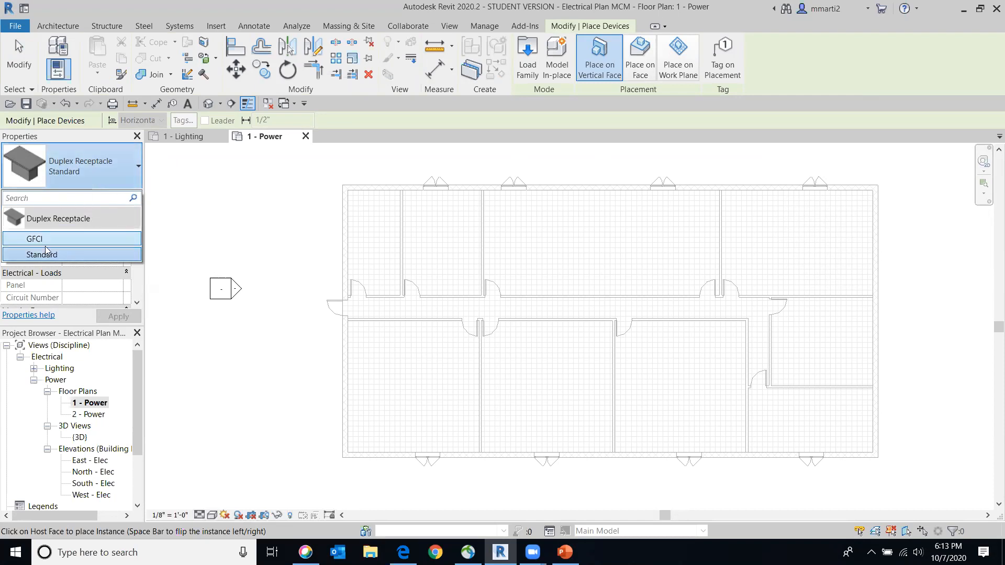
mouse_move(94, 250)
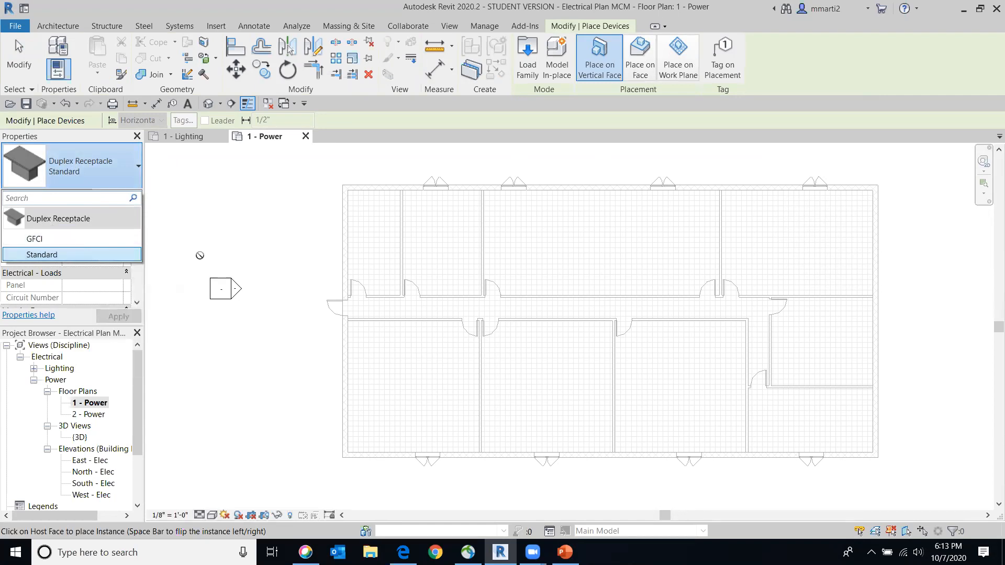
Browse the family library to the US Imperial > Electrical > MEP > Electric Power > Terminals folder
click(523, 49)
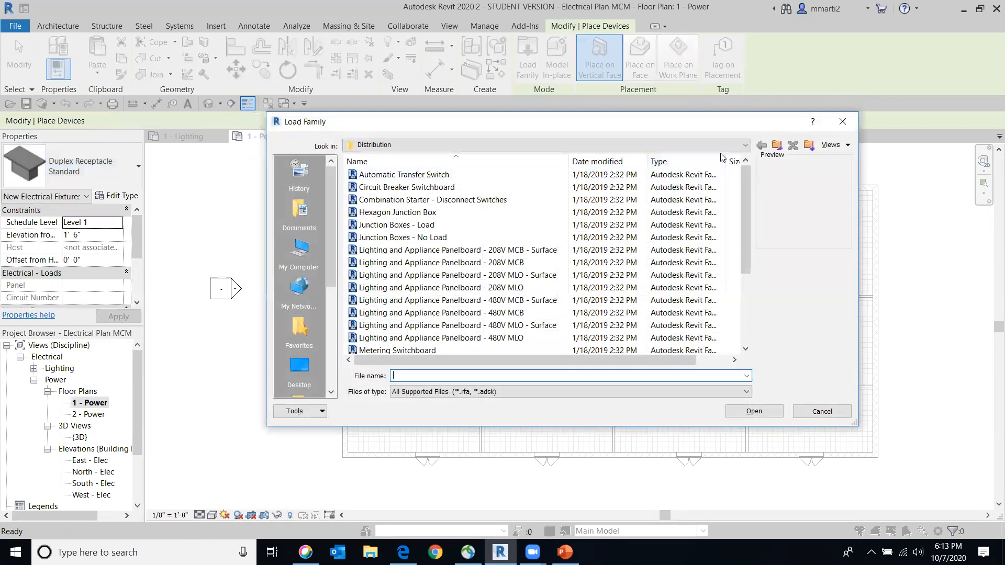
click(747, 148)
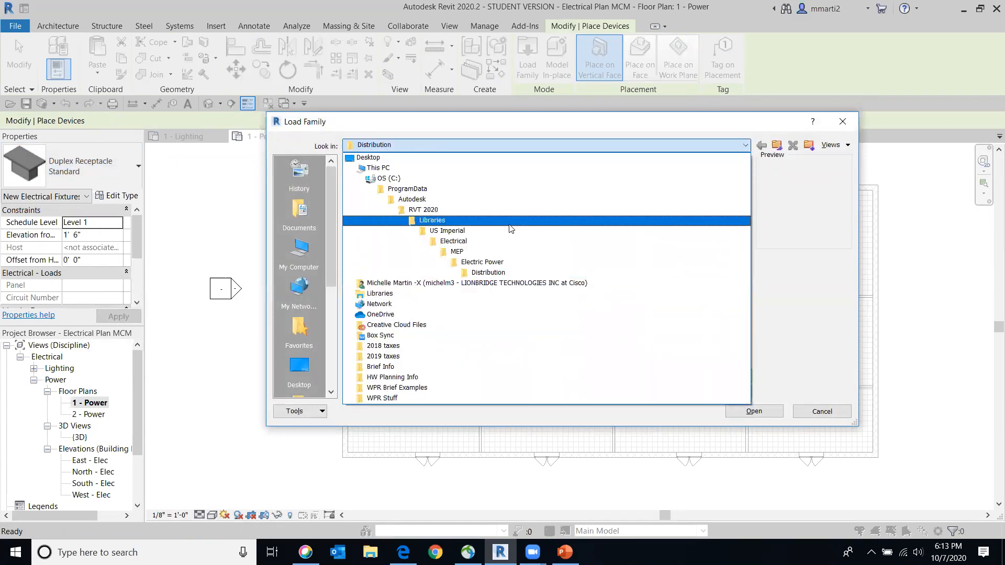
click(506, 242)
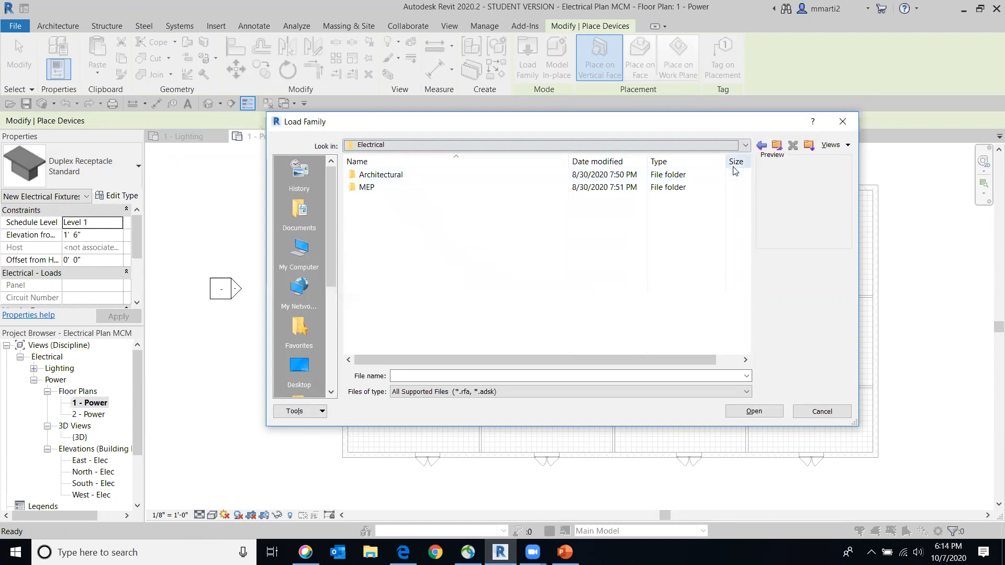
click(746, 145)
click(447, 231)
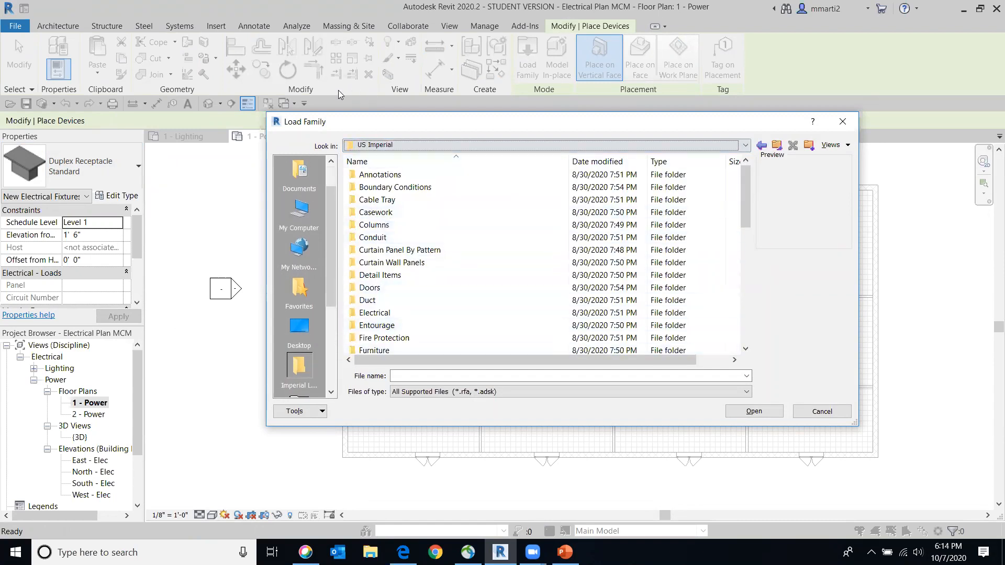
double_click(388, 313)
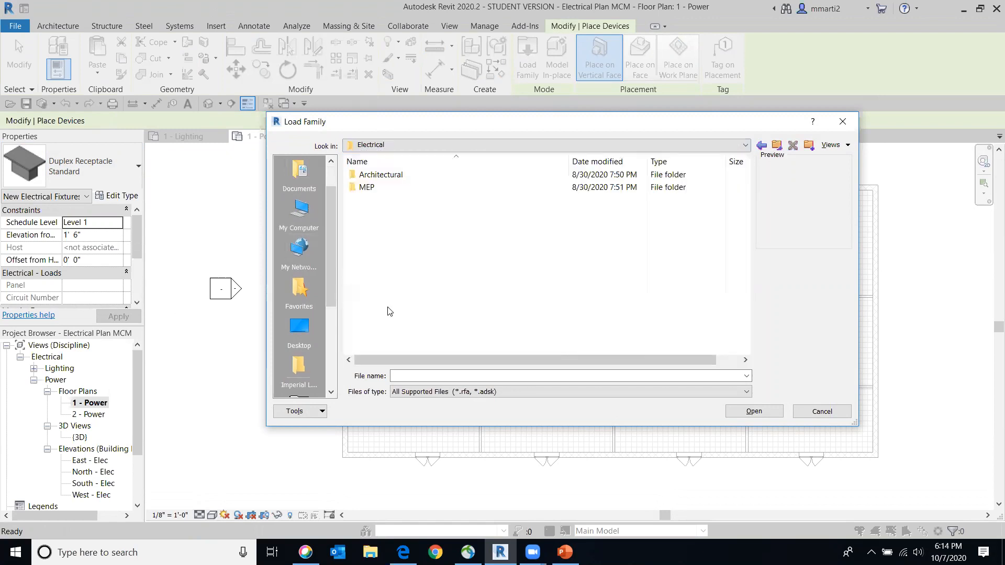
double_click(427, 186)
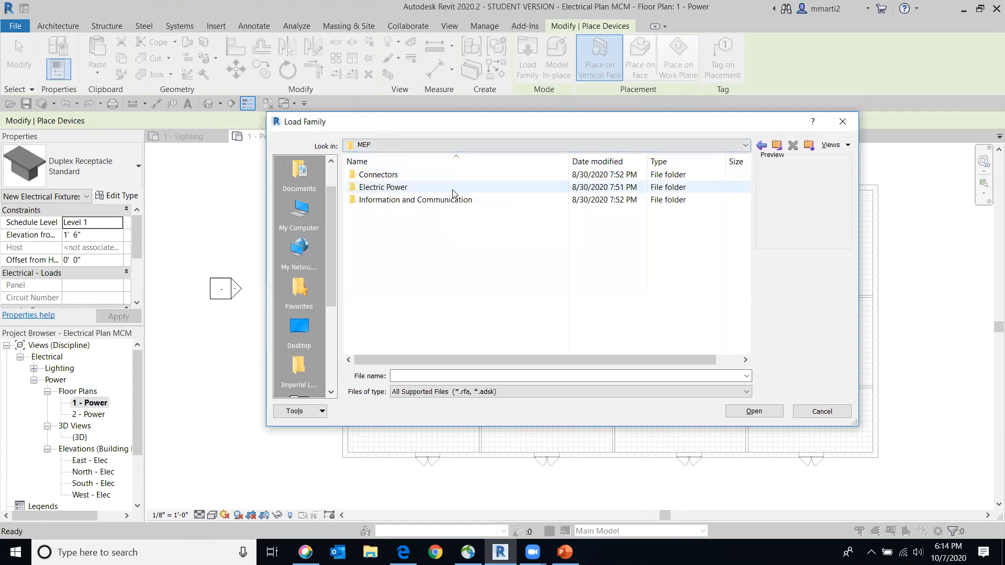
double_click(453, 188)
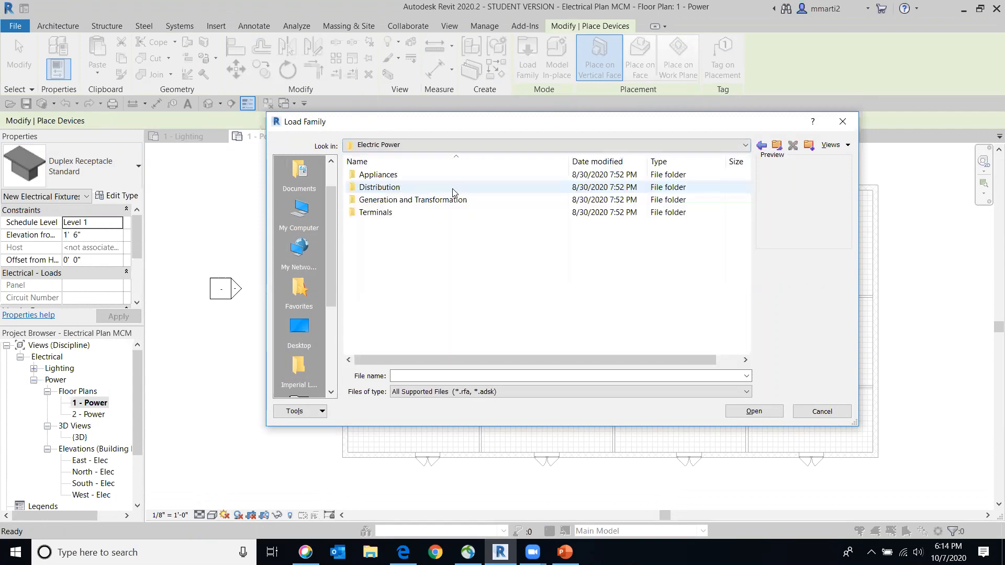
double_click(427, 213)
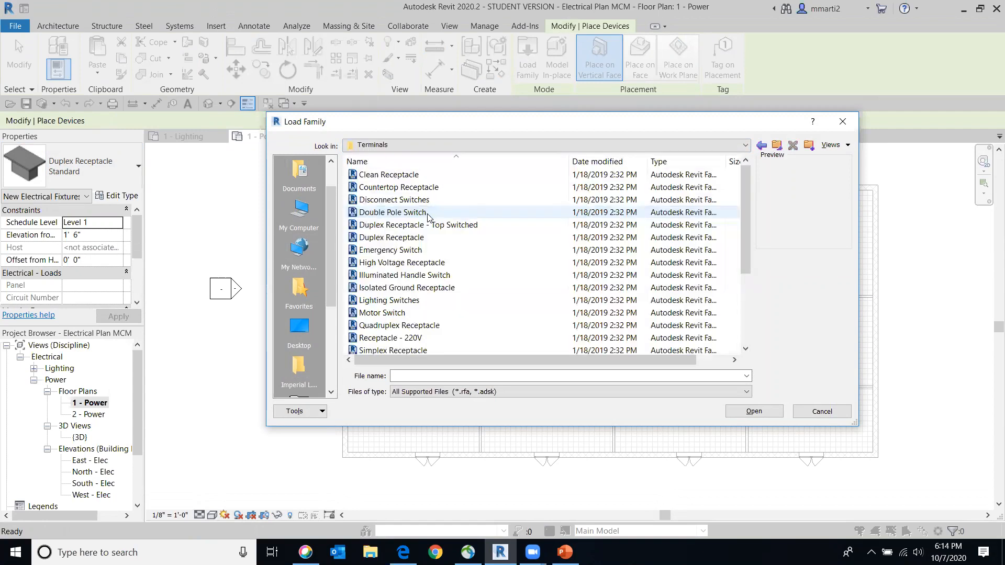
Examine the switch and receptacle families in the Terminals folder, including Quadruplex Receptacle, and close the browser without loading any
click(428, 215)
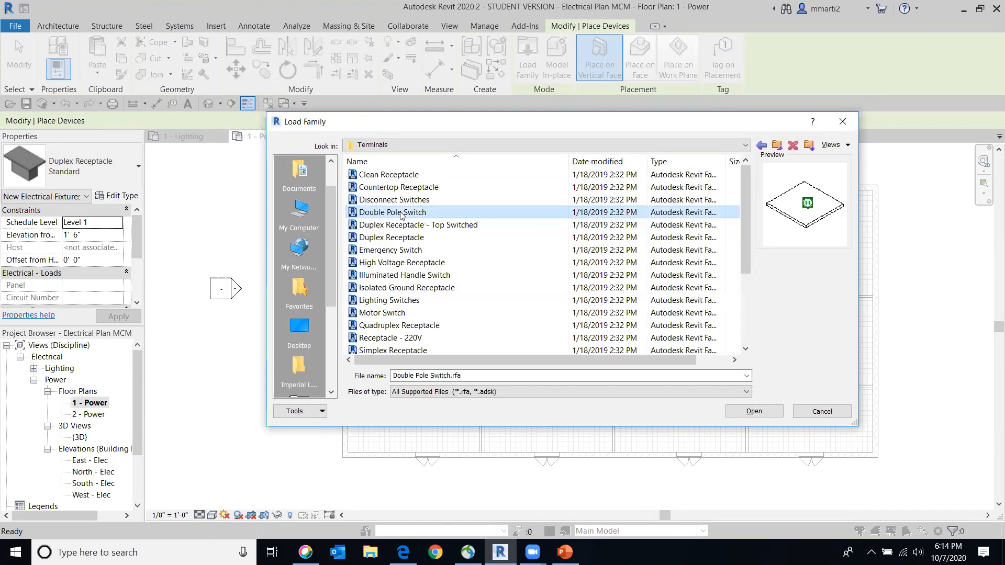
click(395, 251)
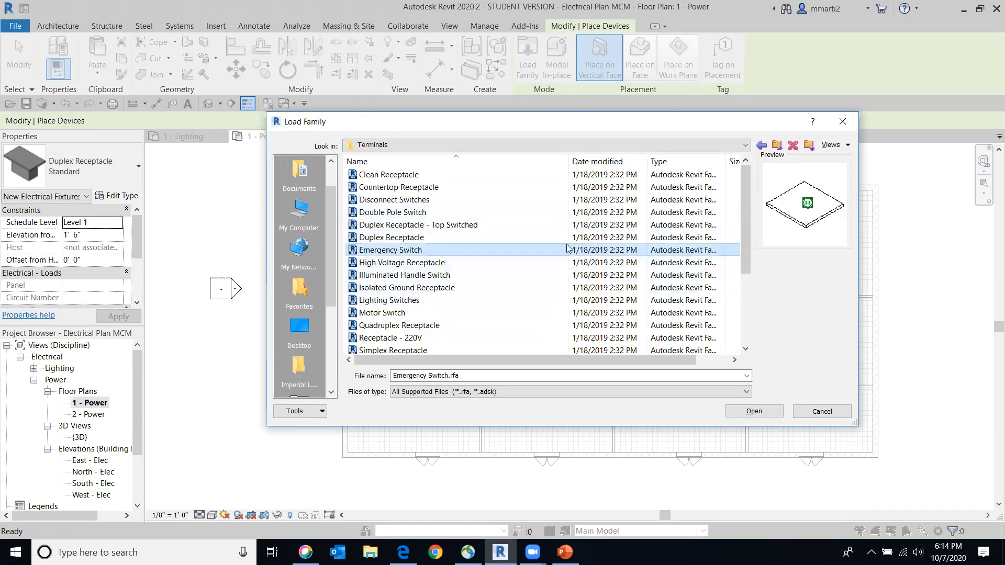
click(404, 190)
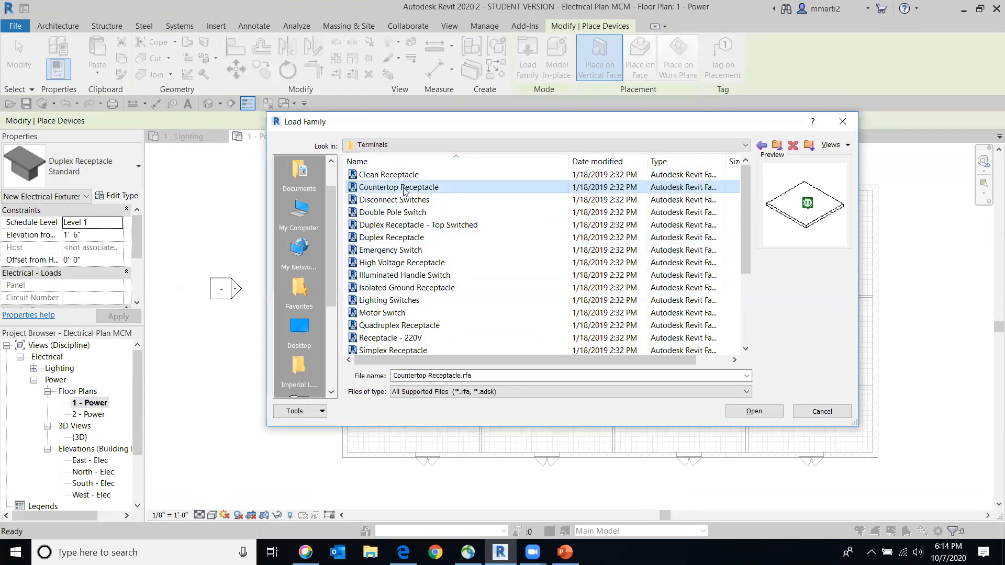
scroll(417, 279, down, 1)
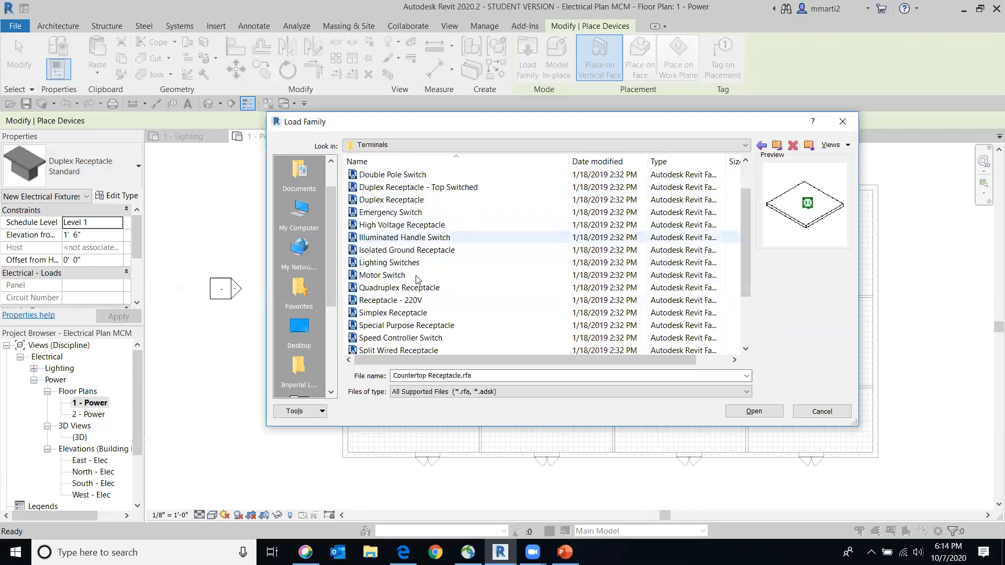
scroll(417, 279, down, 1)
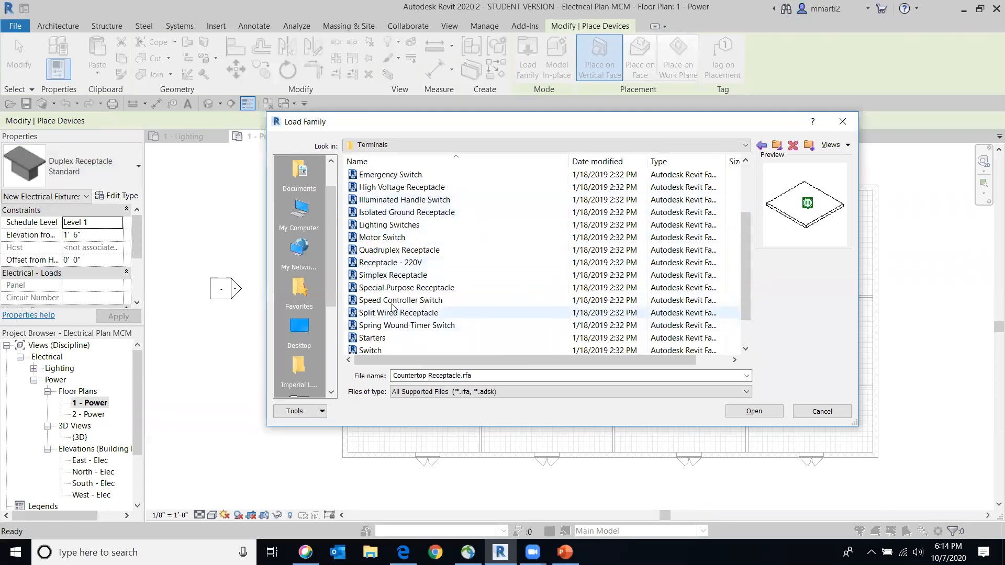
click(397, 252)
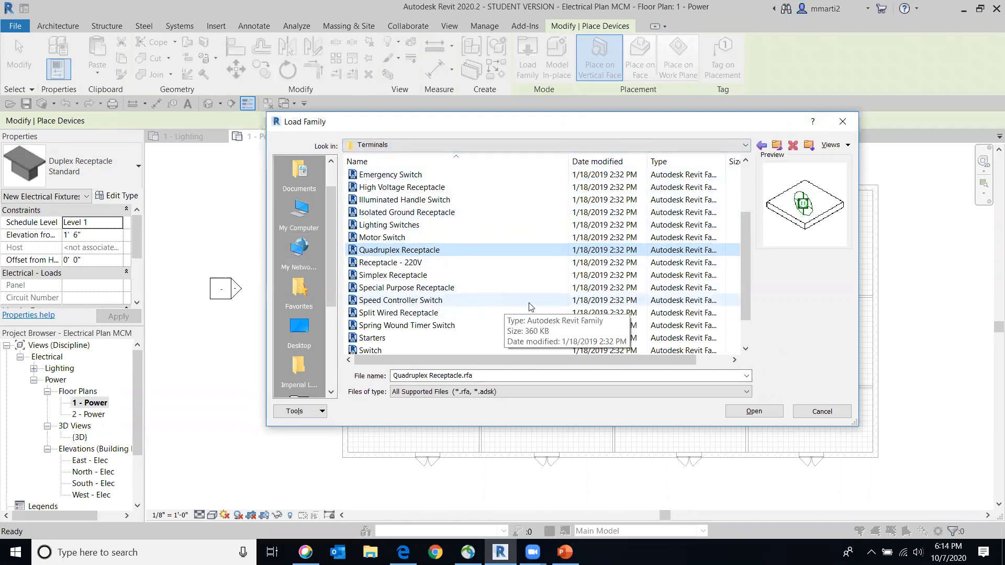
click(821, 415)
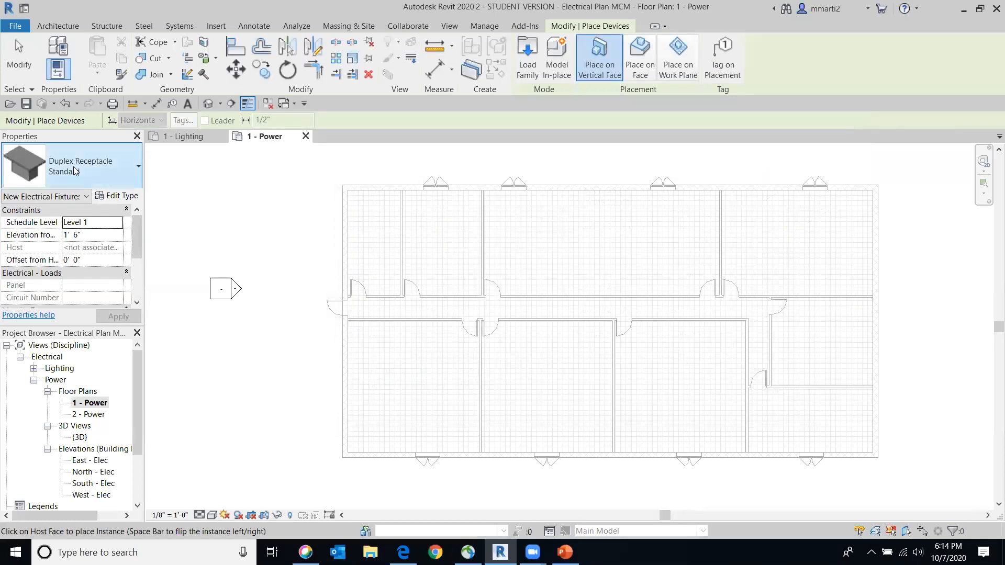
Place four Standard Duplex Receptacles in the second room of the upper row, one on each wall
click(127, 165)
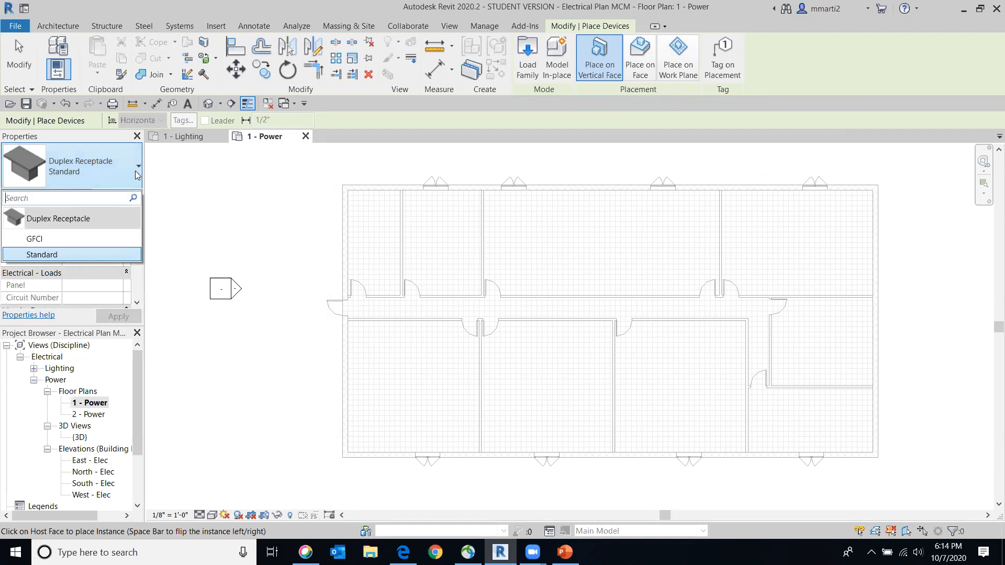
click(48, 255)
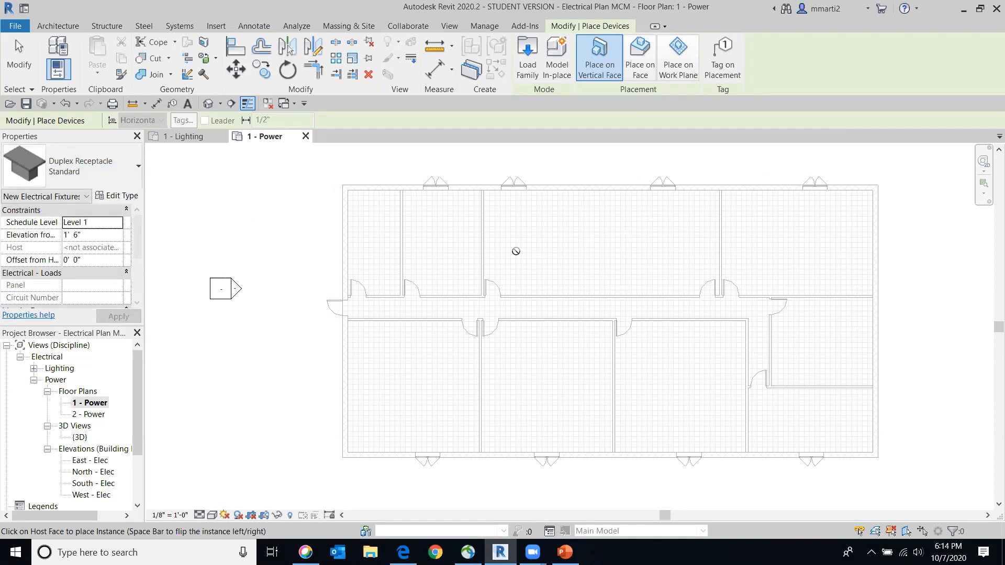
scroll(446, 215, up, 3)
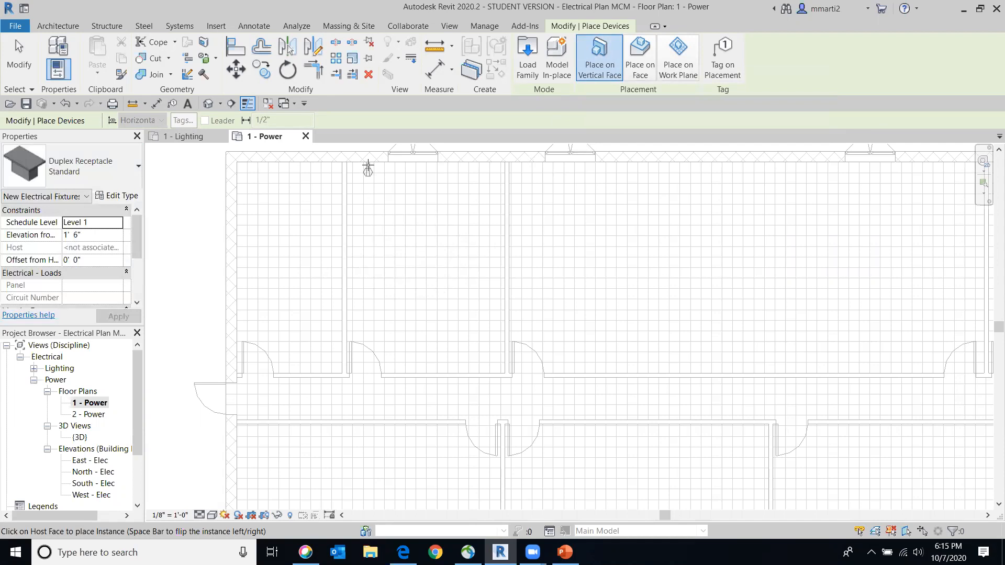
click(368, 167)
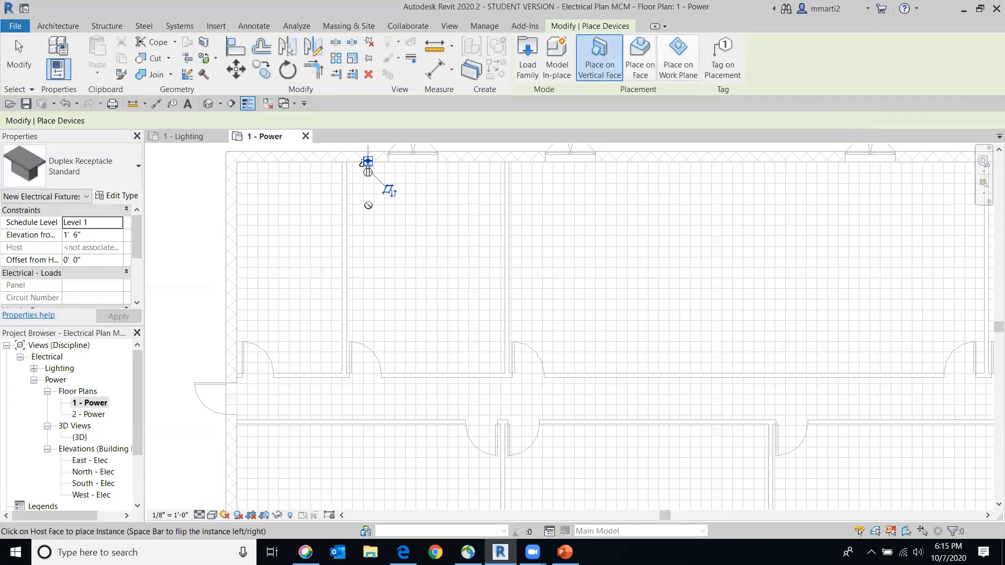
click(348, 244)
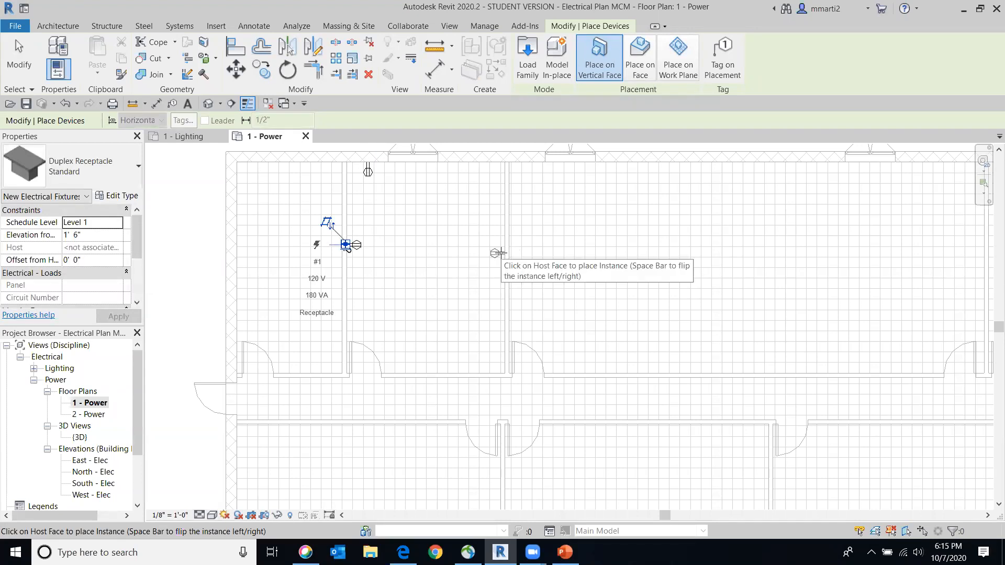
click(499, 252)
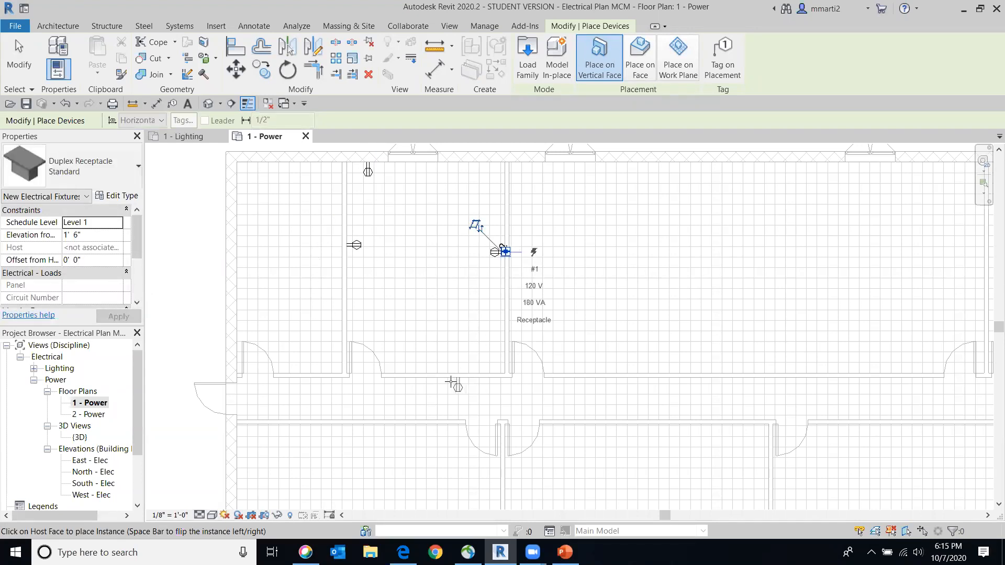
click(432, 365)
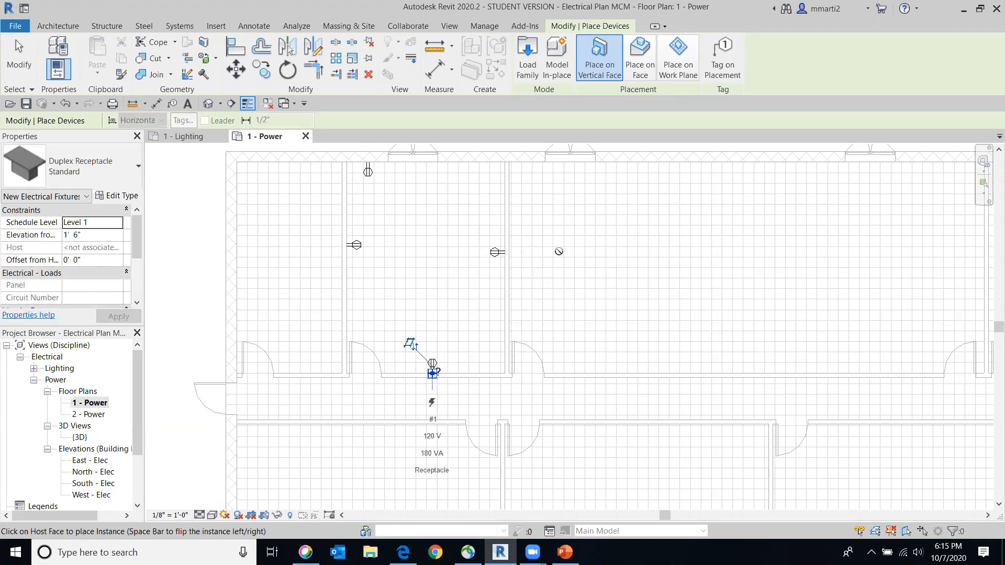
Place six receptacles in the large upper room: one on each side partition, two on the corridor wall and two on the exterior wall
click(515, 244)
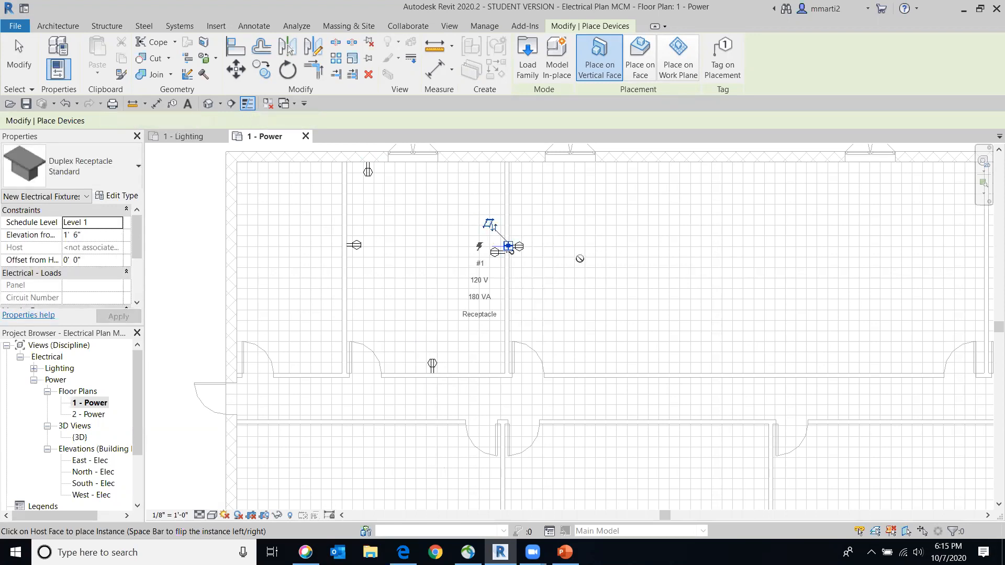
click(609, 365)
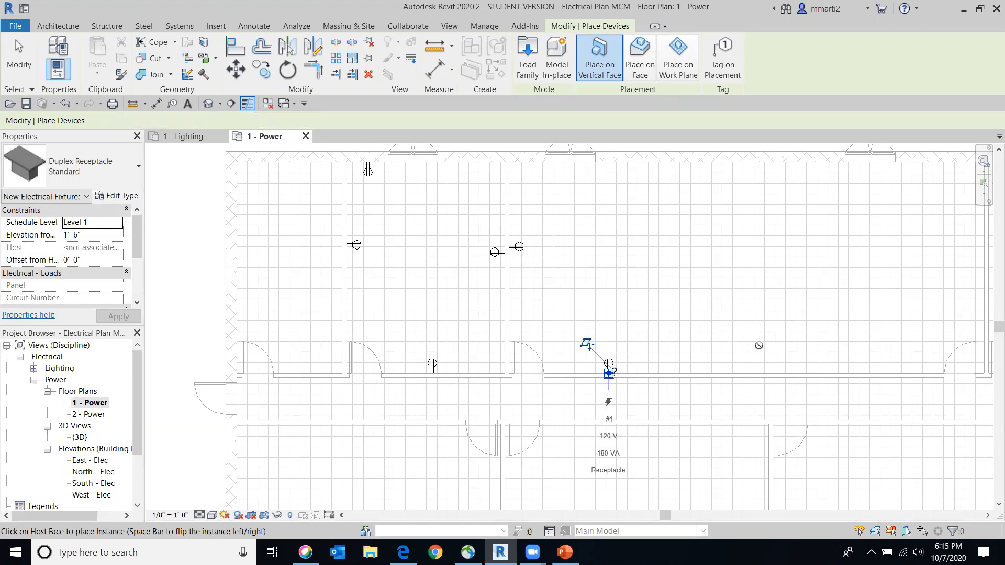
click(797, 368)
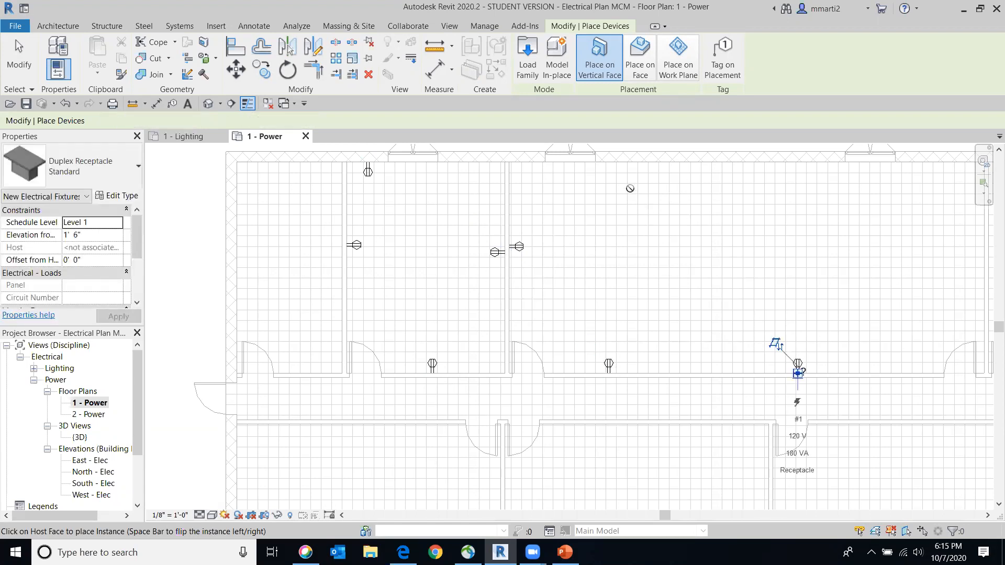
click(782, 166)
middle_drag(815, 236, 422, 272)
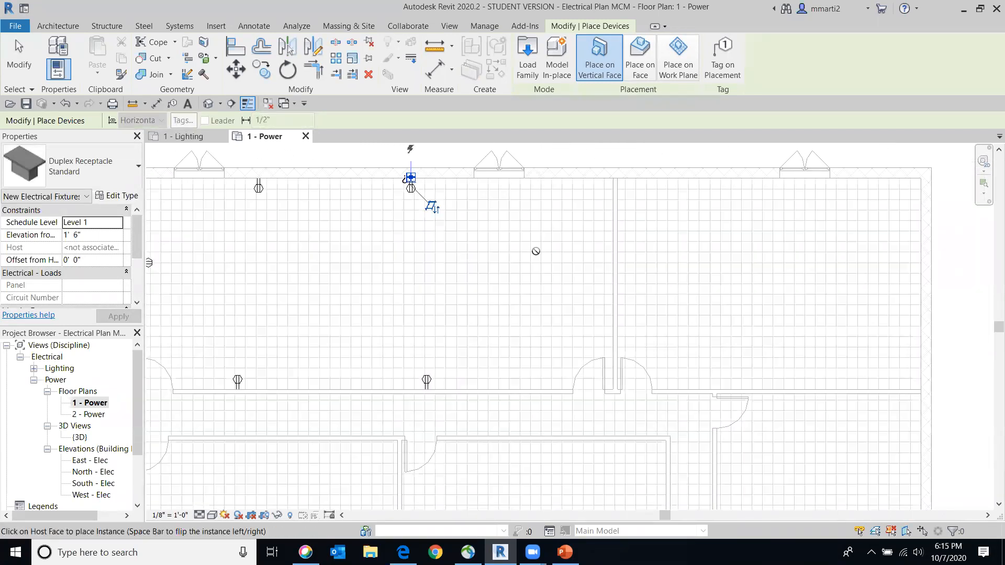
click(607, 275)
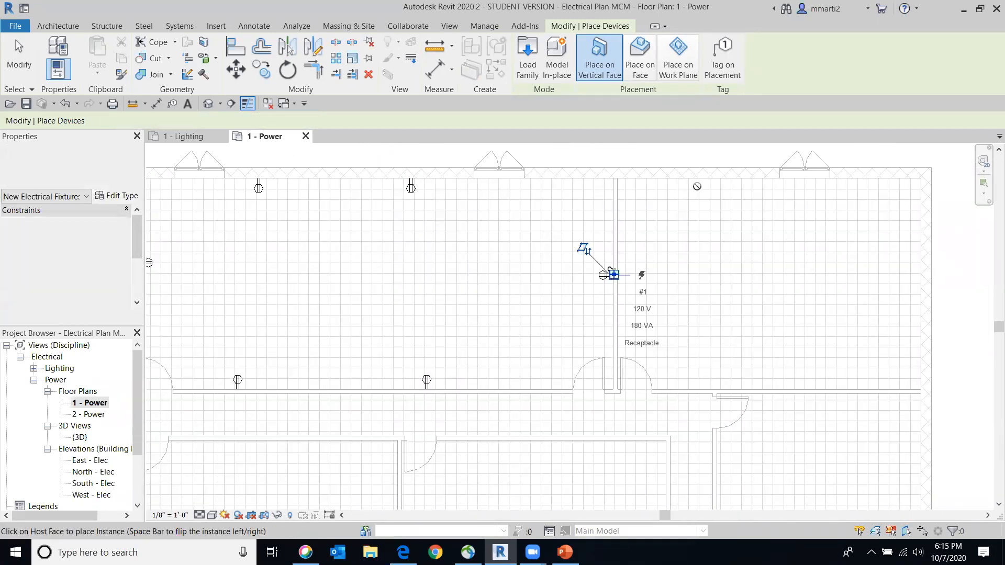
Place four receptacles in the upper-right room: two on the upper exterior wall, one on the right wall and one on the lower wall
click(695, 199)
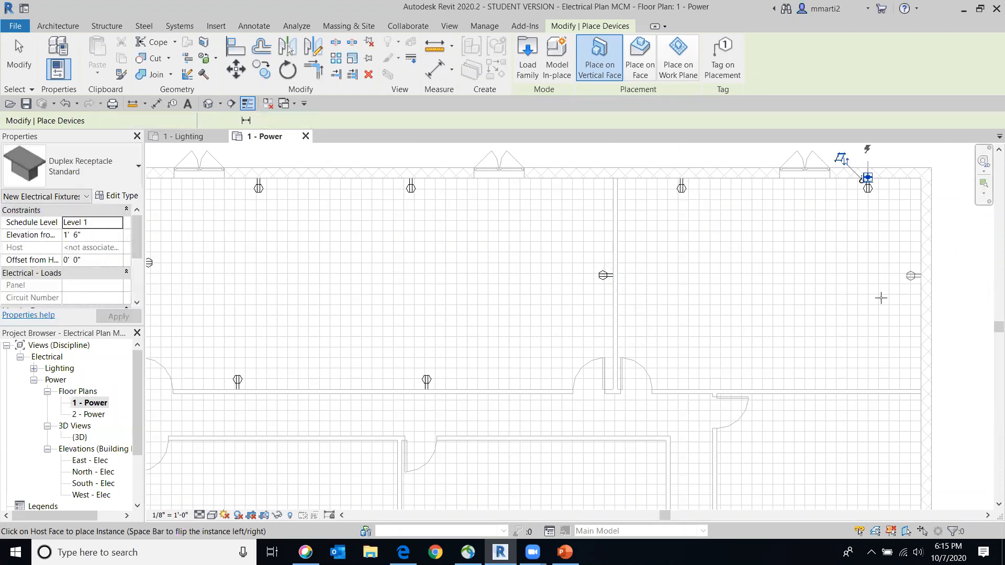
click(914, 275)
click(793, 386)
middle_drag(769, 268, 776, 155)
scroll(776, 154, down, 1)
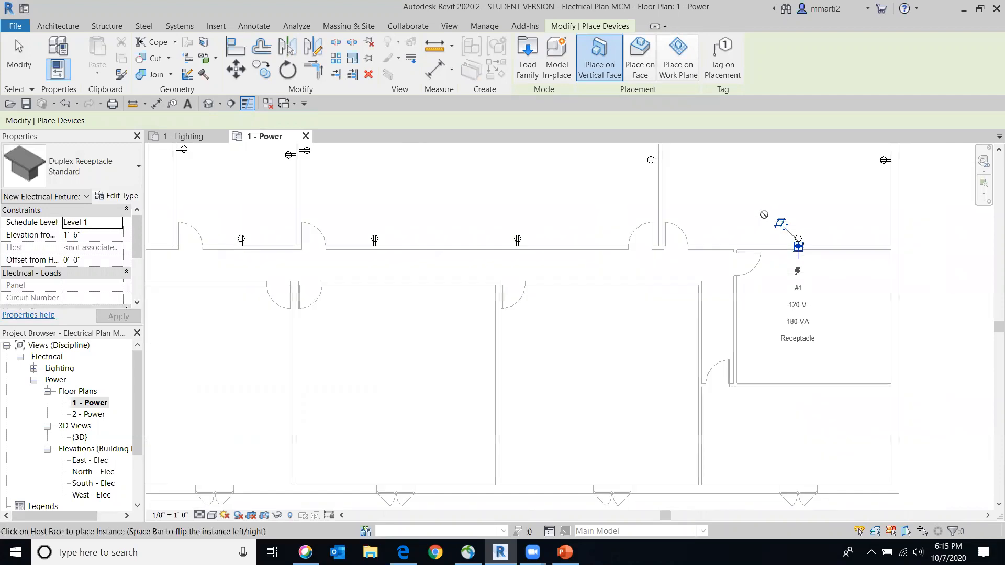
Place three receptacles along the corridor and five in the lower-left room: one on its corridor wall and two on each side wall
click(631, 282)
click(418, 254)
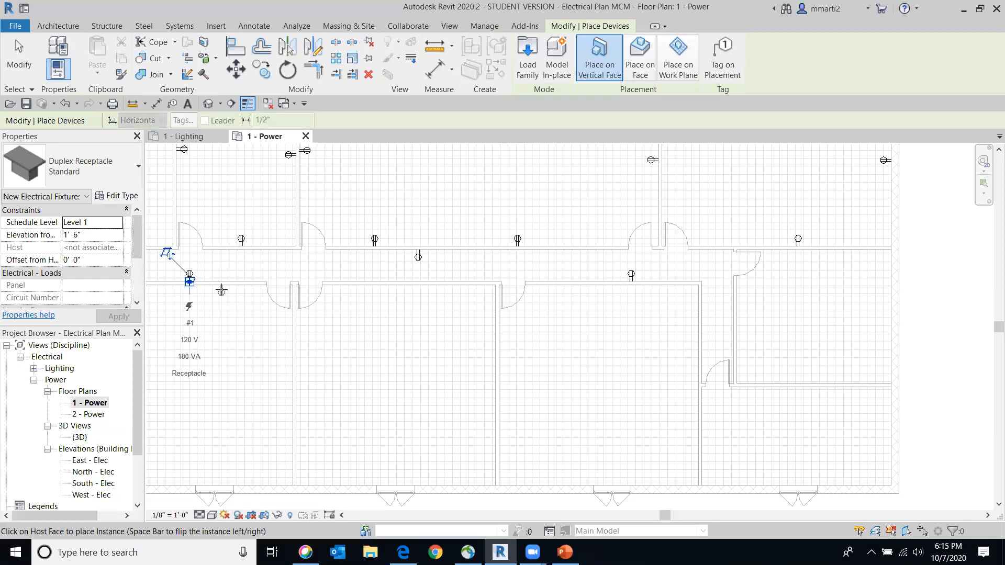
click(221, 283)
middle_drag(372, 336, 525, 306)
scroll(525, 306, down, 1)
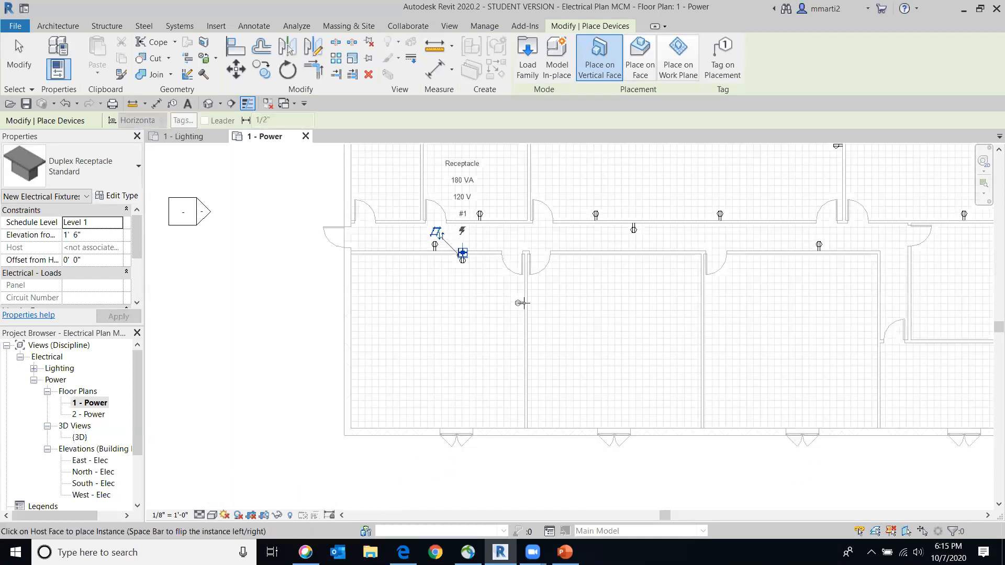
click(525, 377)
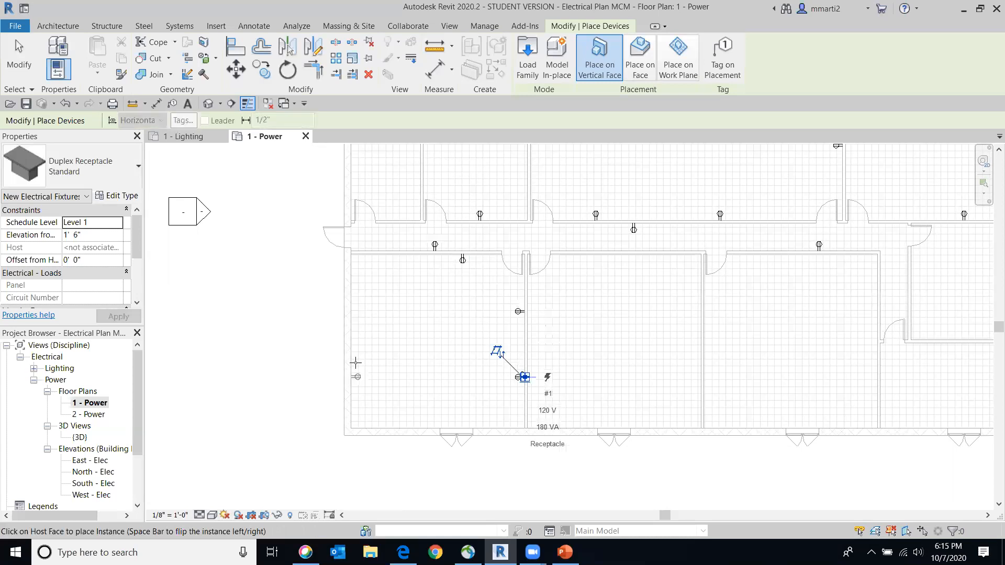
Place six receptacles in the second lower room: two on the corridor wall and two on each side partition
click(590, 261)
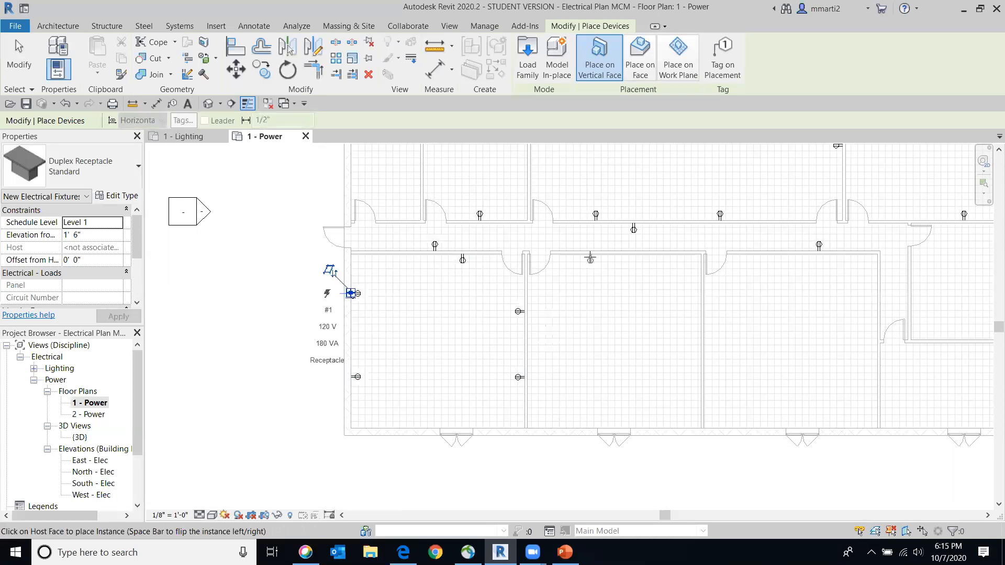
click(648, 256)
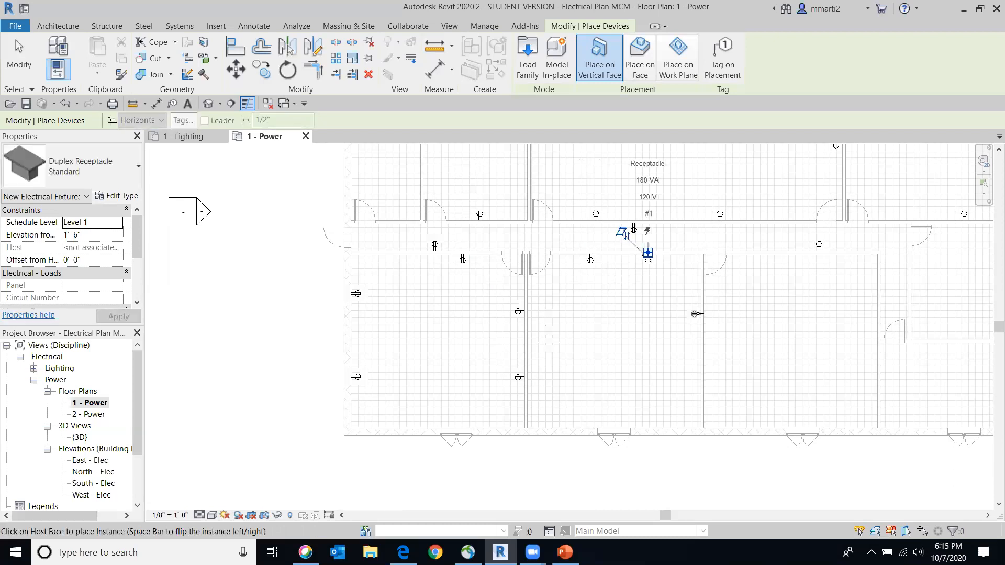
click(701, 315)
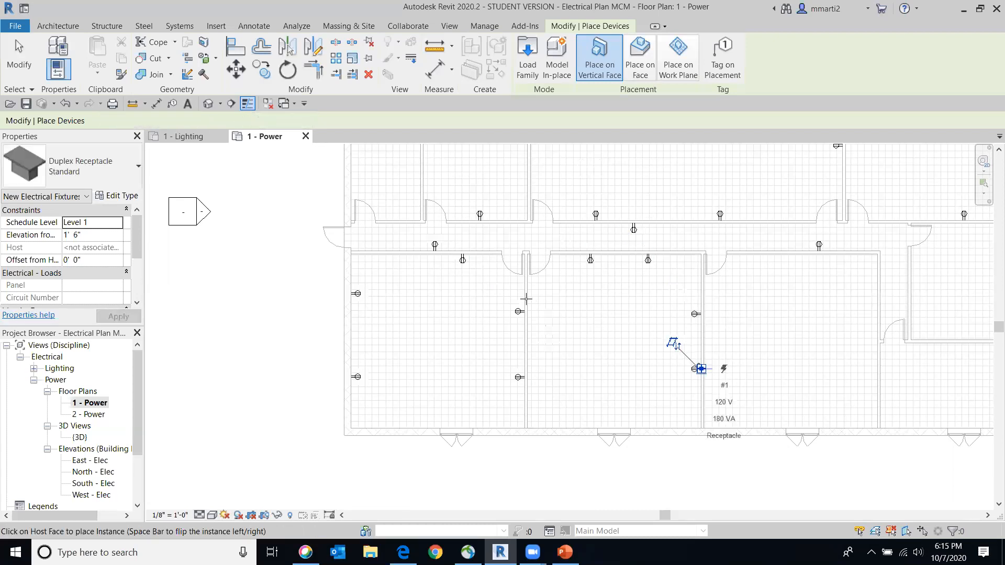
click(527, 298)
click(528, 363)
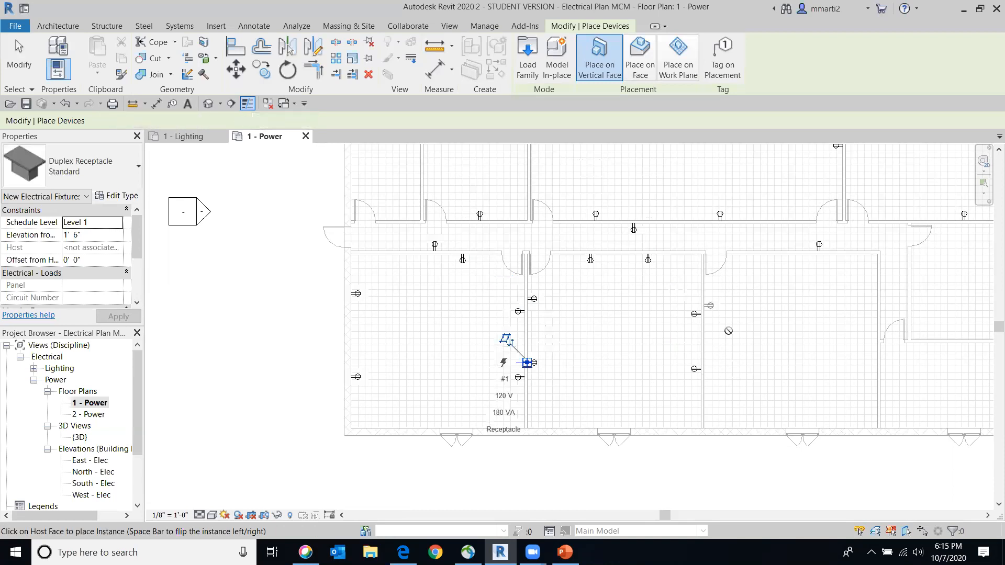
Place five receptacles in the third lower room: two on each side partition and one on the corridor wall
click(703, 306)
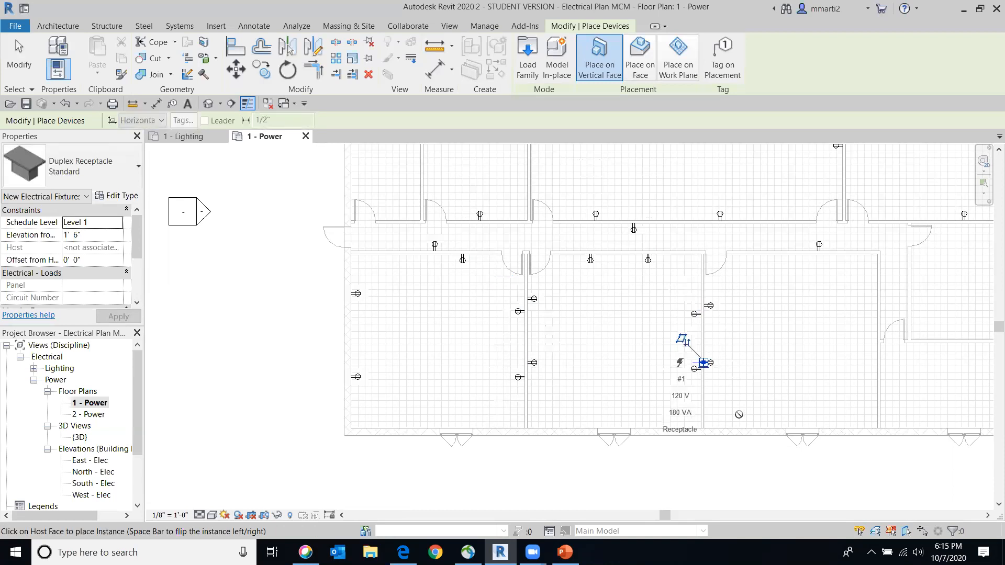
click(704, 363)
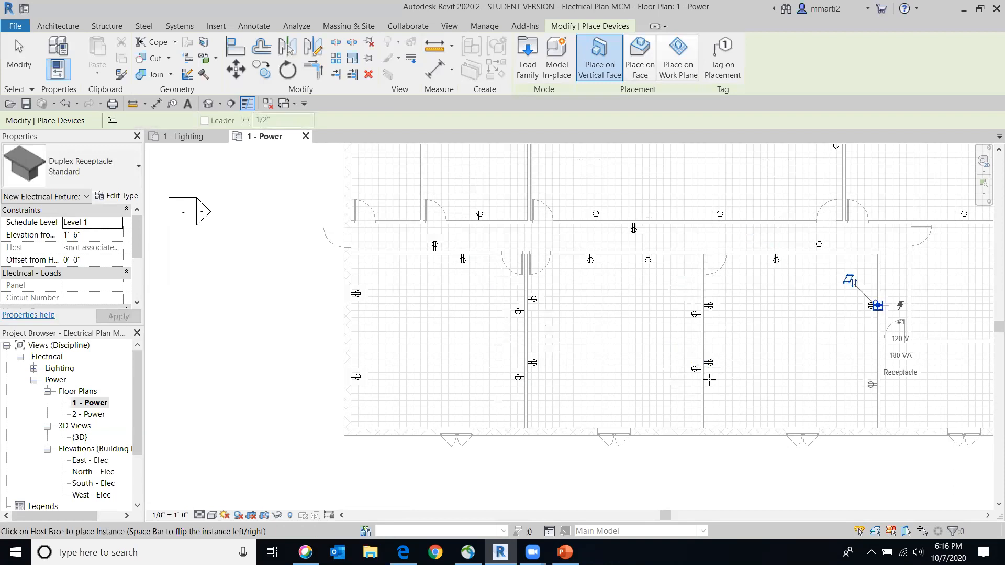
Place one receptacle on each wall of the small right-hand room, and two on the exterior walls of the lower-right corner room
mouse_move(769, 357)
middle_down()
mouse_move(250, 335)
mouse_move(284, 355)
middle_up()
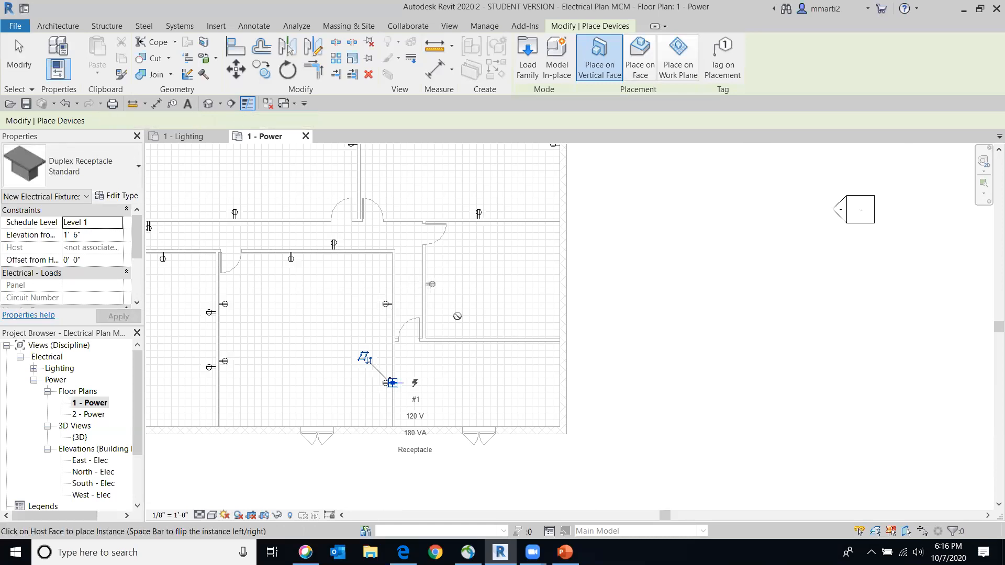
click(506, 295)
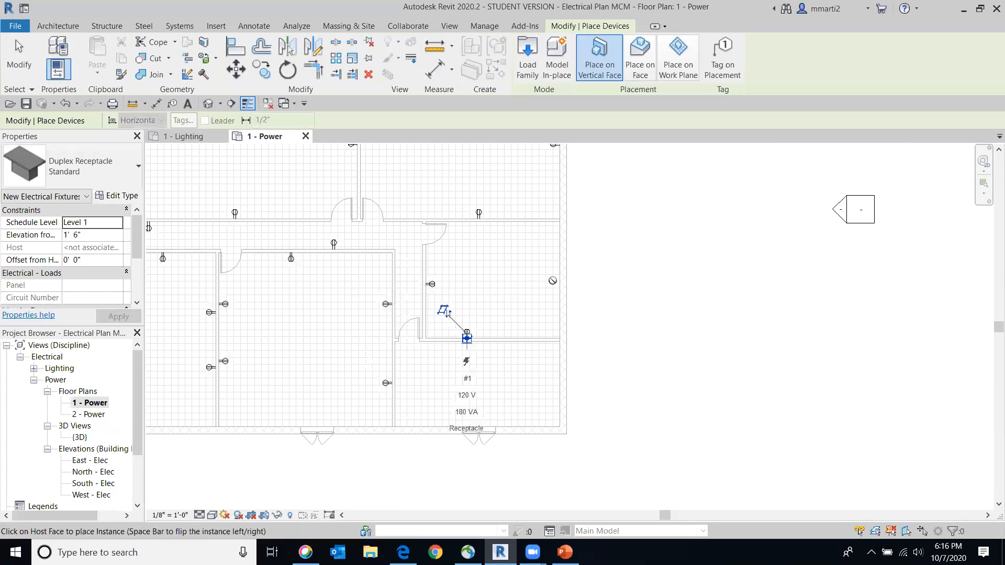
click(466, 338)
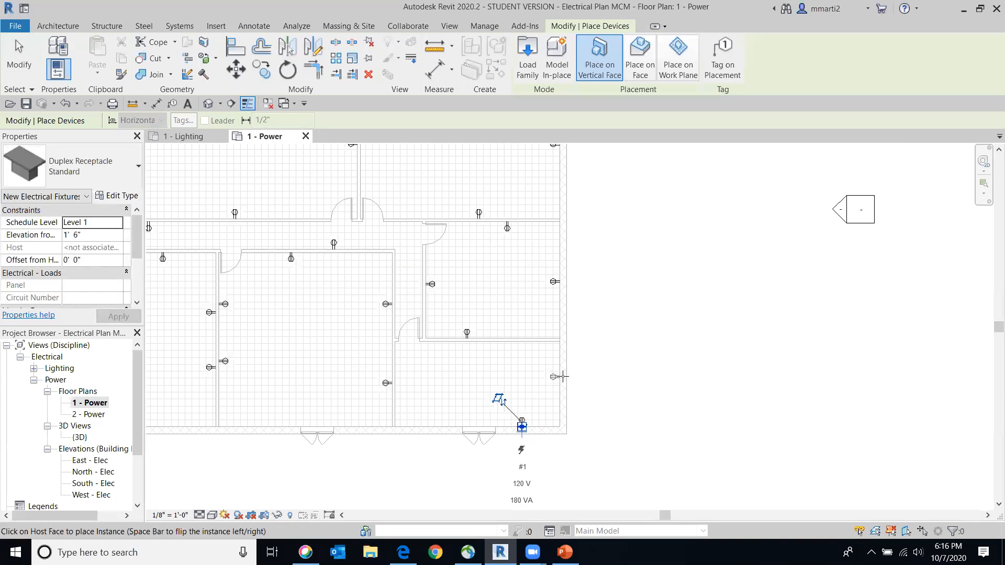
Add one receptacle on the corridor wall of the small upper-left room and one on the left partition of the upper-right room
mouse_move(756, 295)
middle_down()
mouse_move(859, 303)
mouse_move(964, 280)
middle_up()
scroll(949, 285, down, 1)
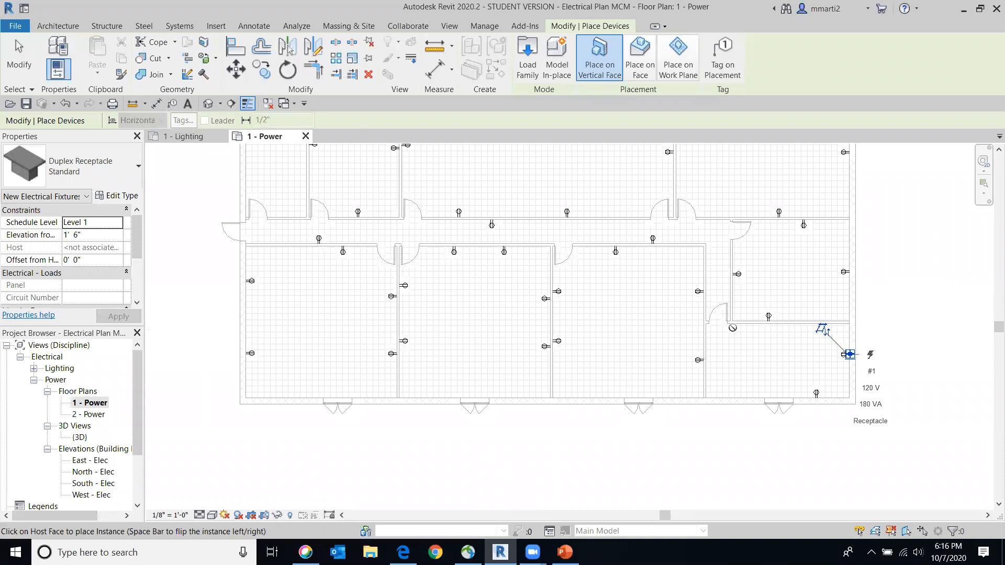
middle_drag(336, 337, 362, 520)
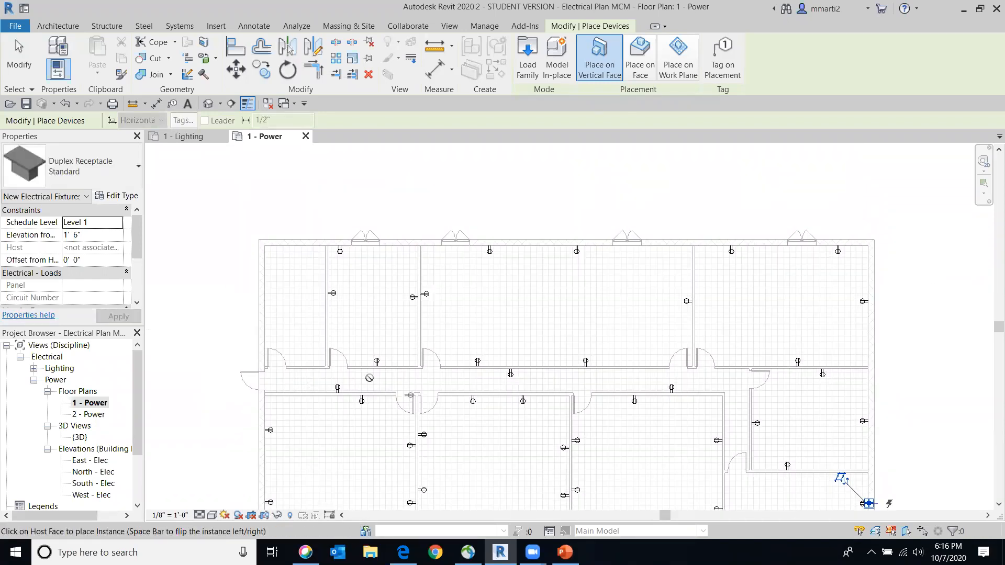
click(302, 361)
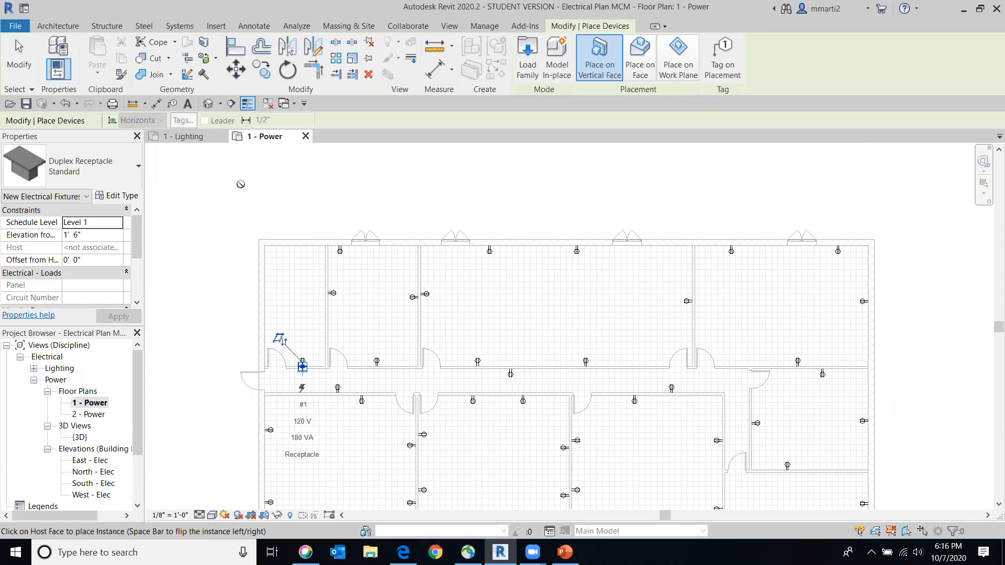
middle_drag(415, 267, 127, 230)
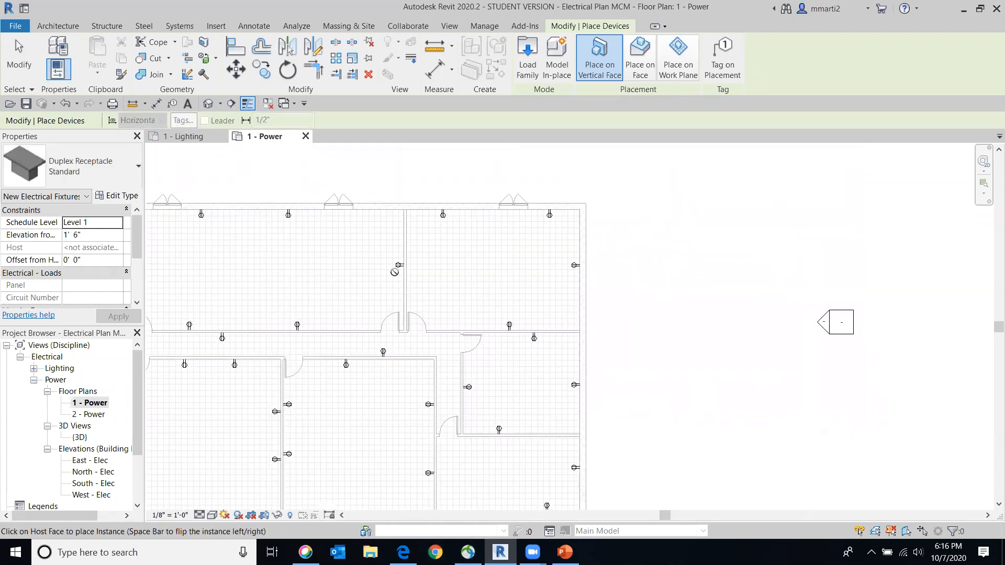
click(411, 281)
Switch the placement to Place on Face, add two receptacles in the middle of the large upper room, and end the placement
scroll(411, 280, down, 4)
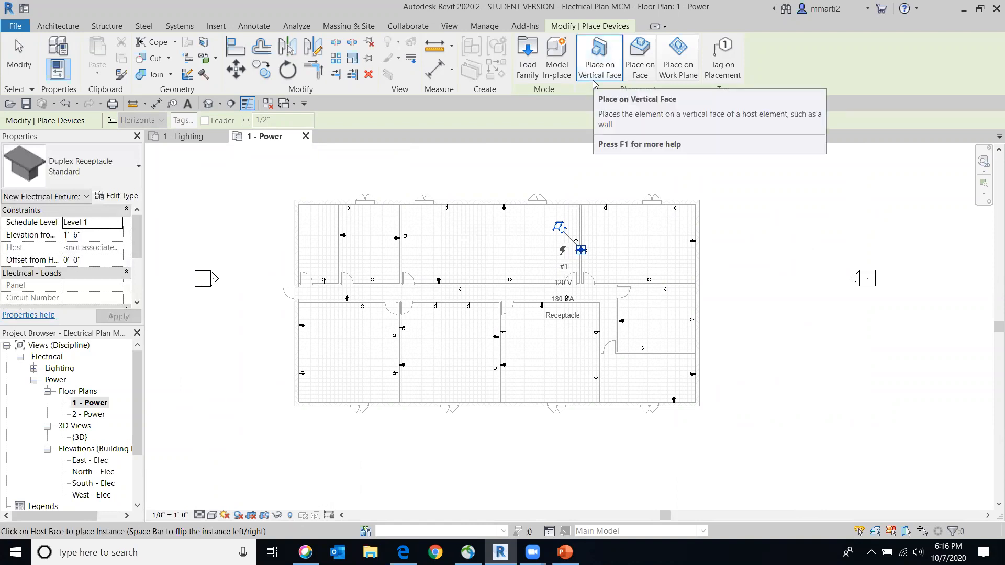
click(644, 73)
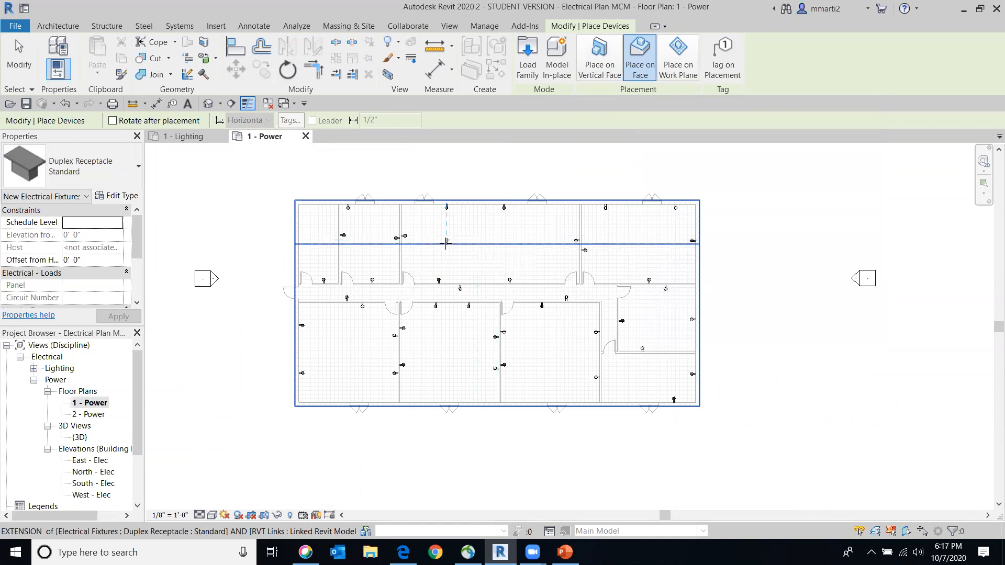
click(531, 244)
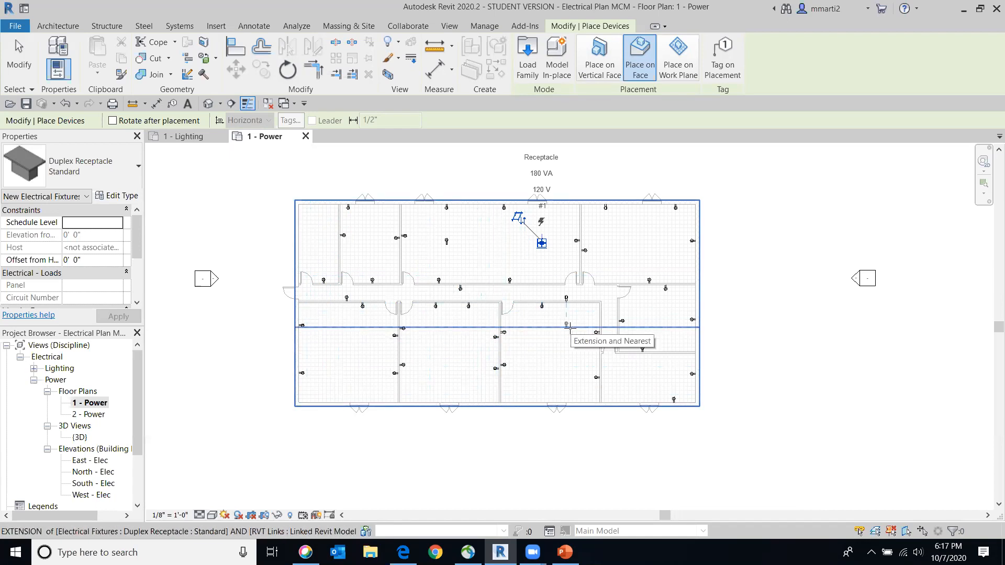
key(Escape)
key(Escape)
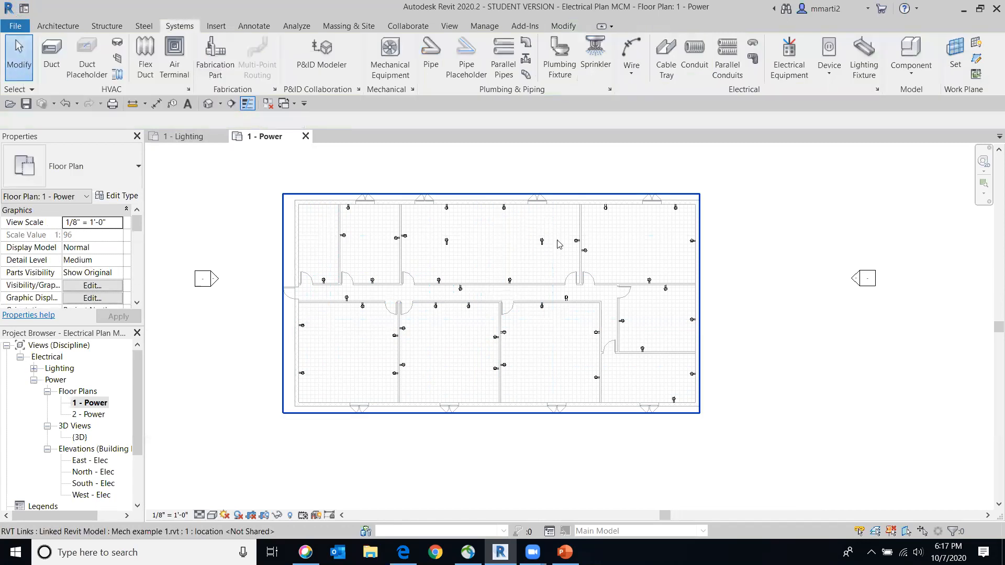
scroll(558, 244, up, 6)
scroll(647, 332, down, 6)
middle_drag(647, 333, 606, 259)
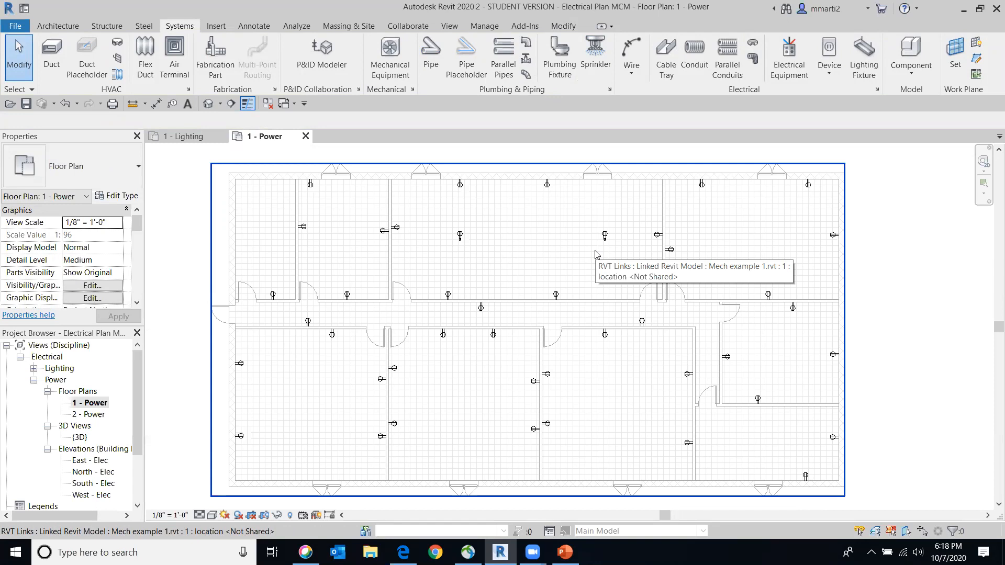
middle_drag(923, 332, 951, 330)
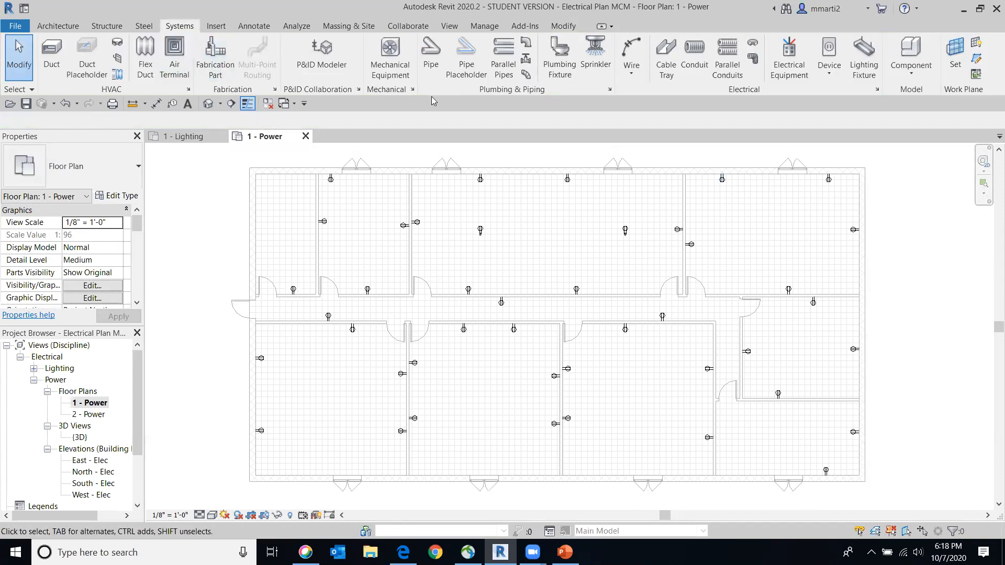
Start placing electrical equipment and review the available transformer, Ethernet switch and 208V and 480V panelboard types
click(798, 66)
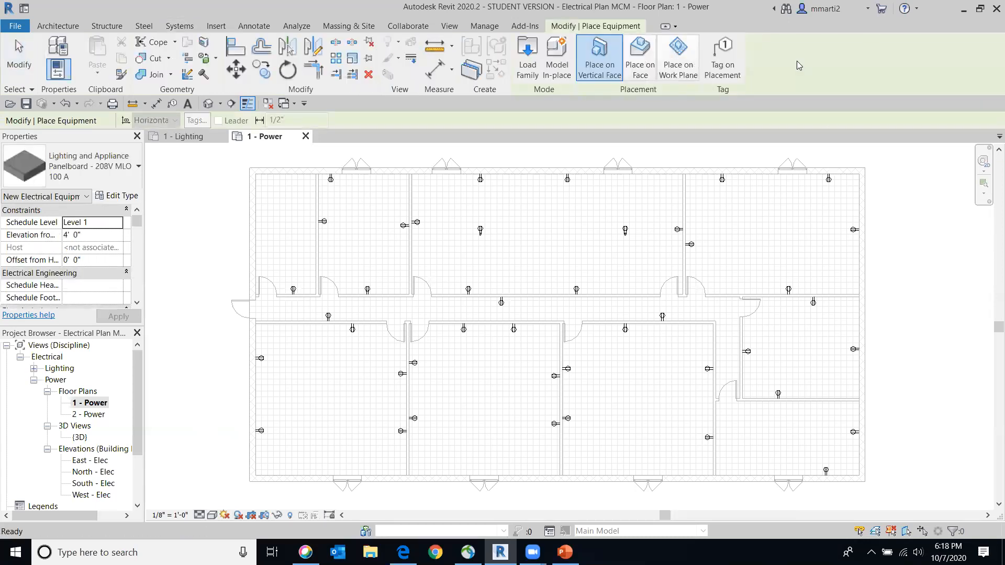
click(128, 178)
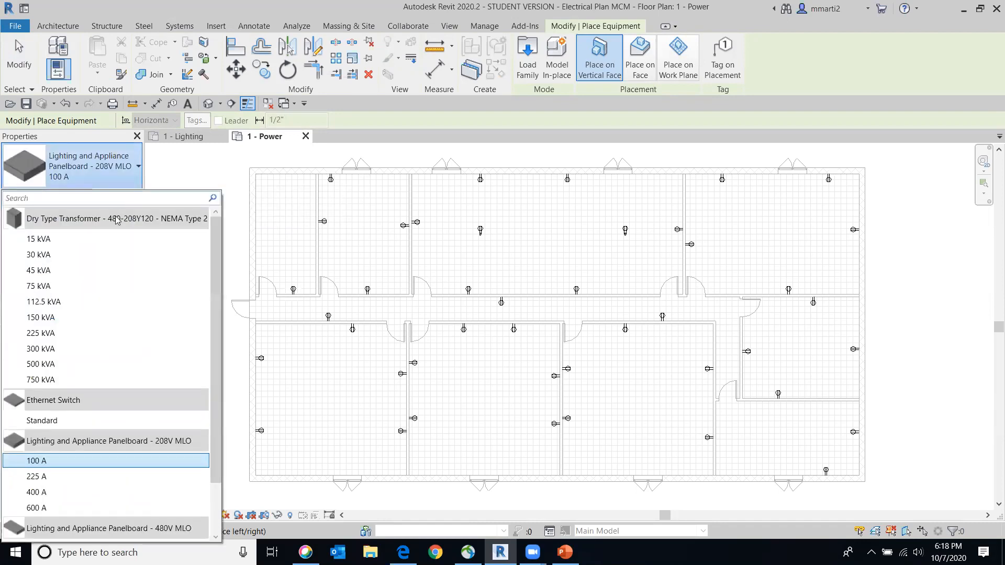
scroll(116, 482, down, 1)
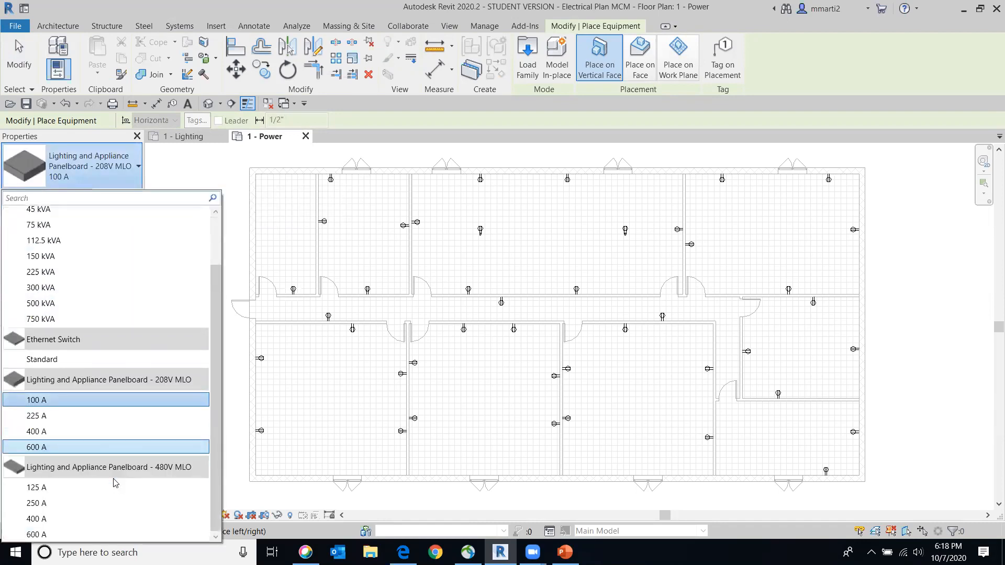
scroll(119, 476, up, 1)
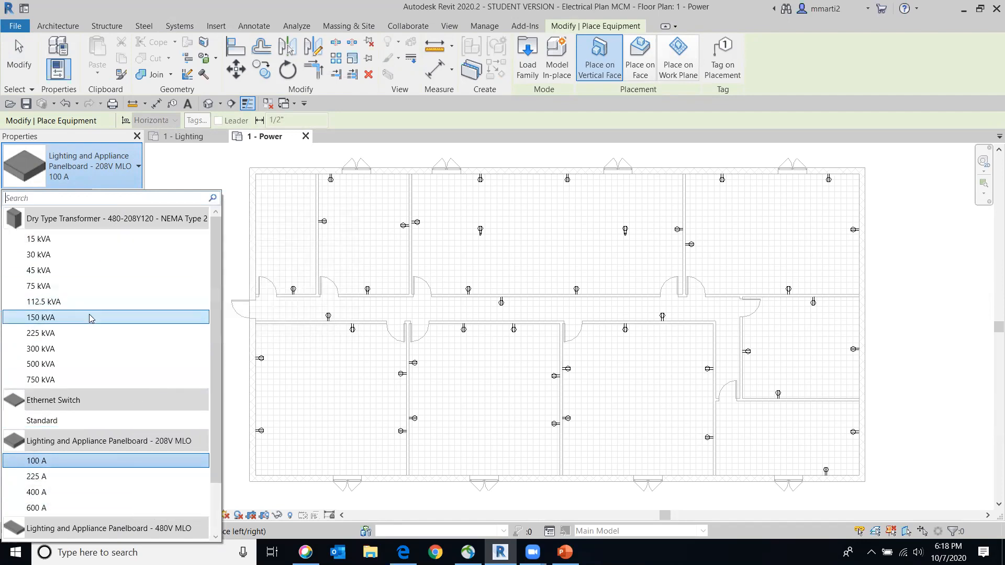
Browse the family library for loading to US Imperial > Electrical > MEP > Electric Power > Distribution
click(535, 52)
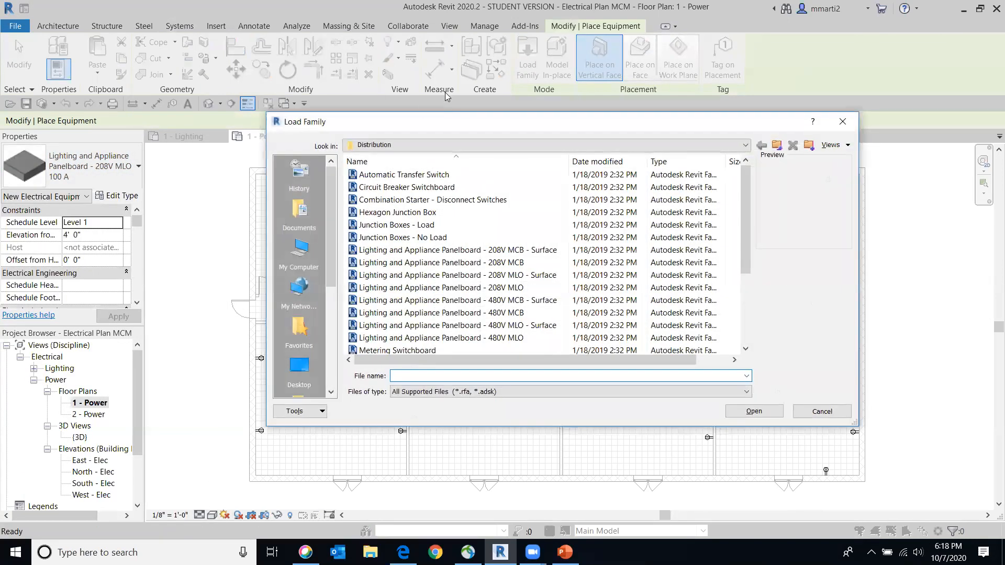
click(745, 146)
click(436, 233)
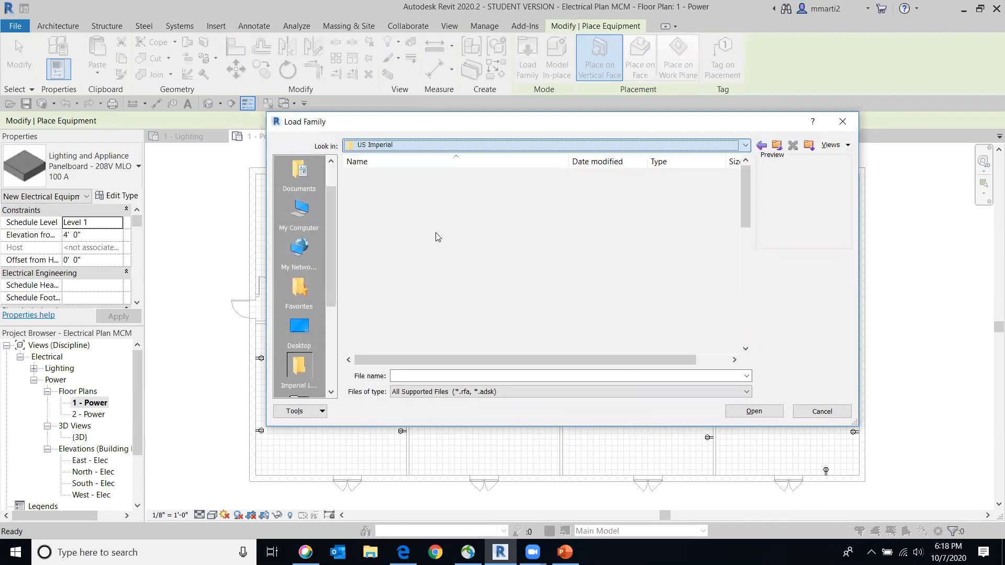
double_click(403, 314)
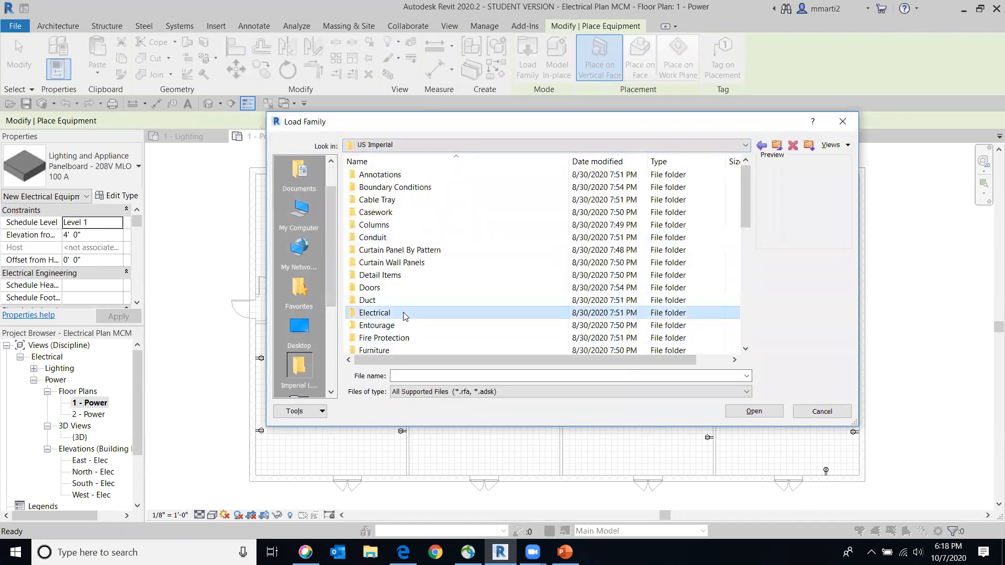
double_click(411, 188)
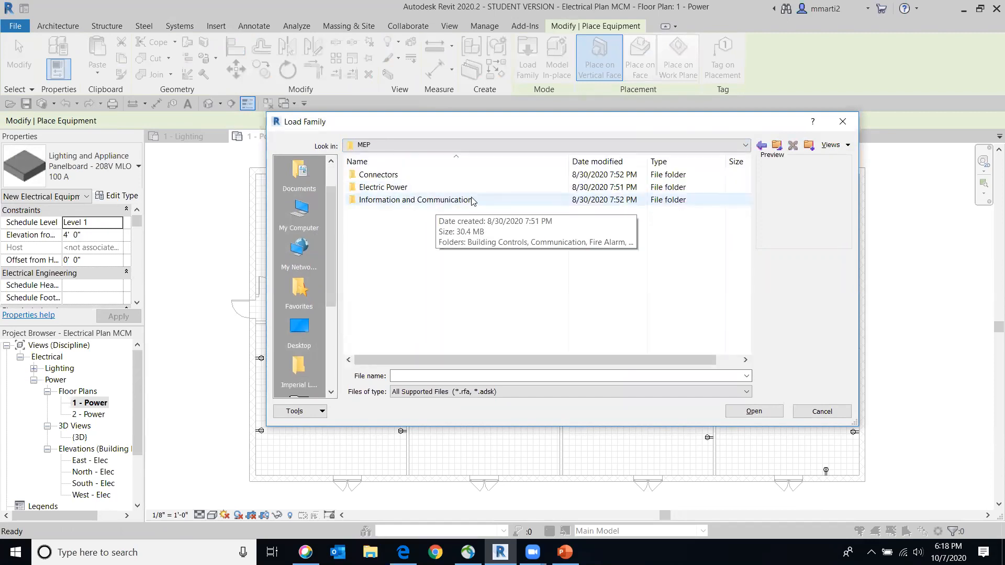
click(465, 188)
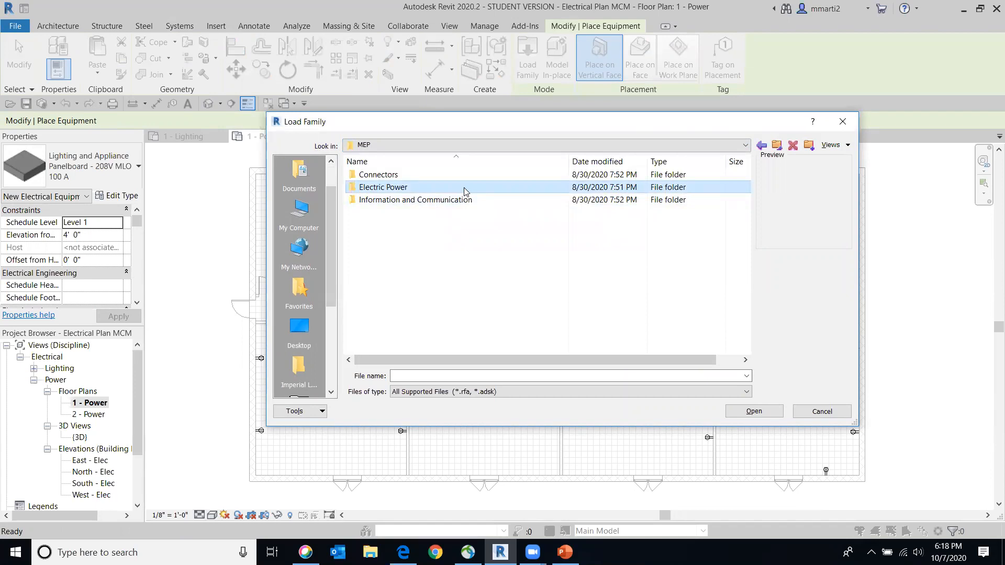
click(464, 188)
click(516, 184)
double_click(516, 187)
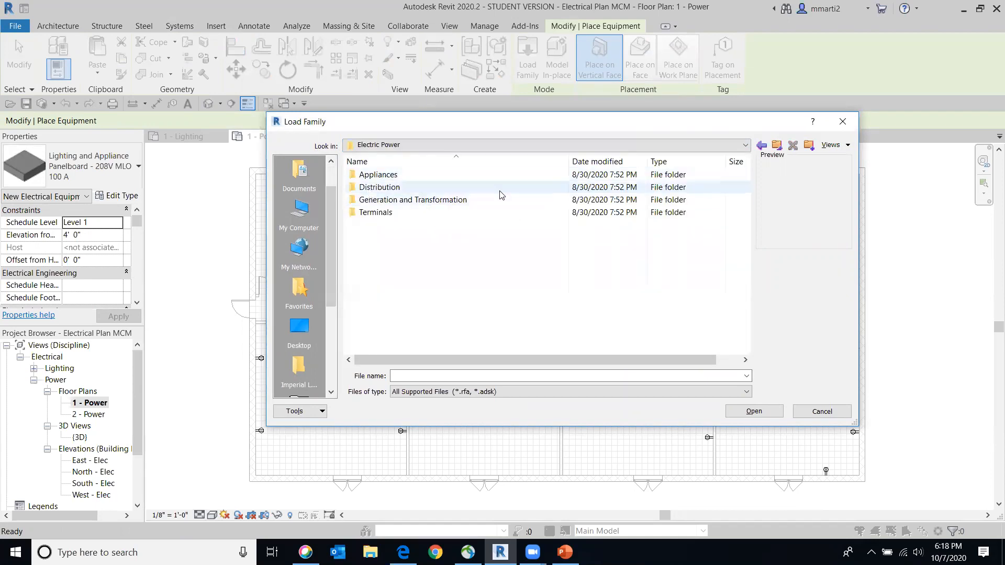
double_click(538, 191)
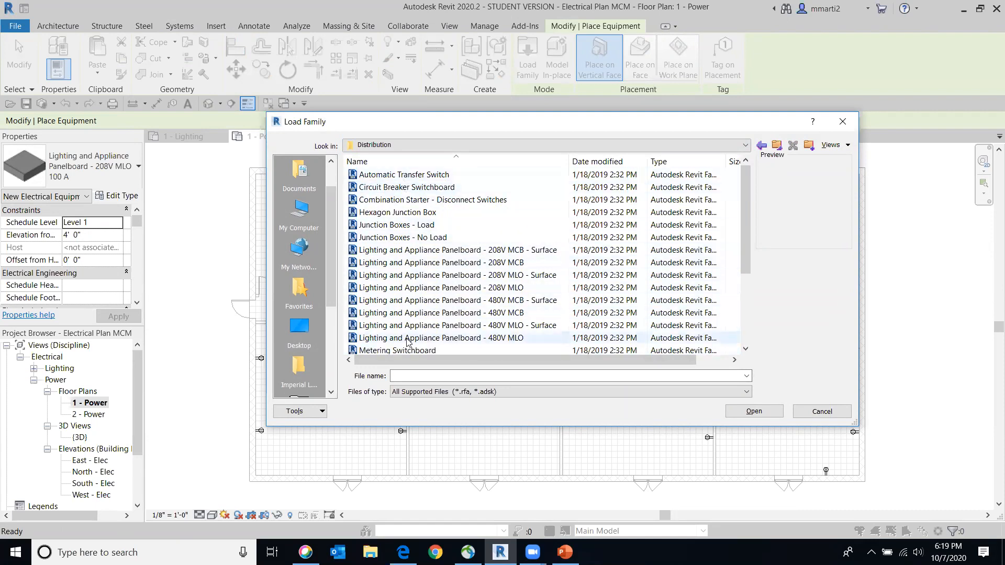
Load the Lighting and Appliance Panelboard - 208V MCB - Surface family from the Distribution folder
scroll(460, 294, down, 3)
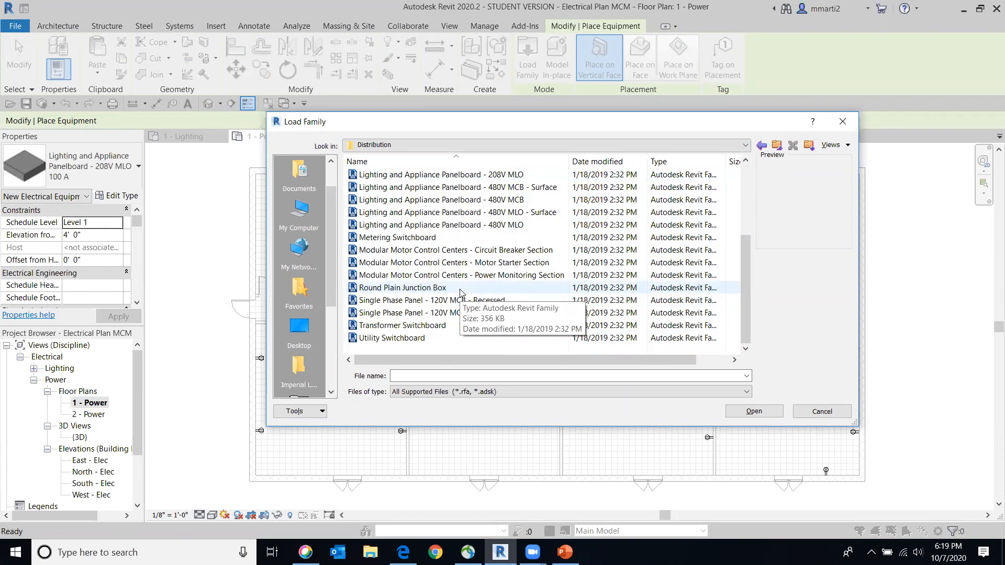
scroll(434, 273, up, 2)
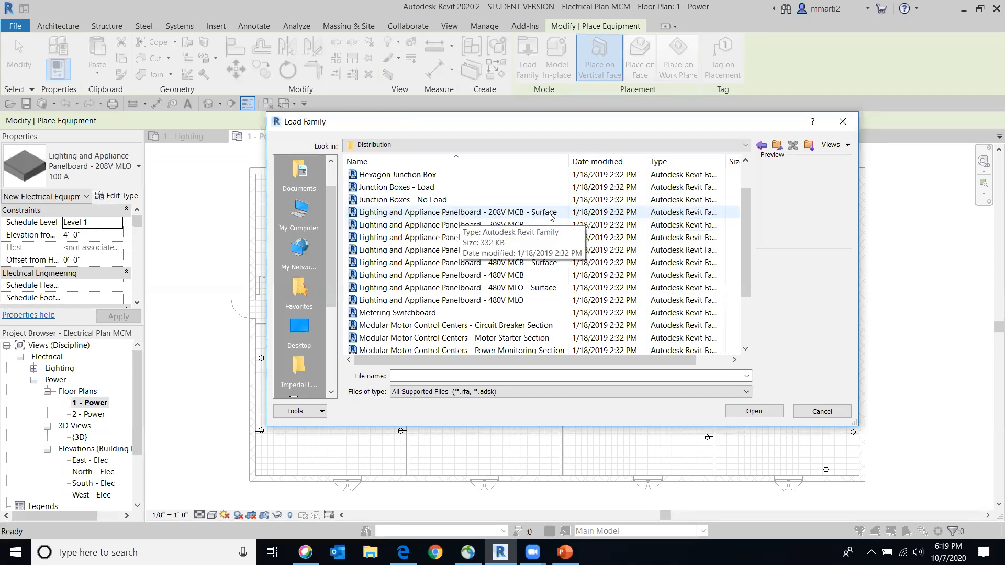
double_click(511, 213)
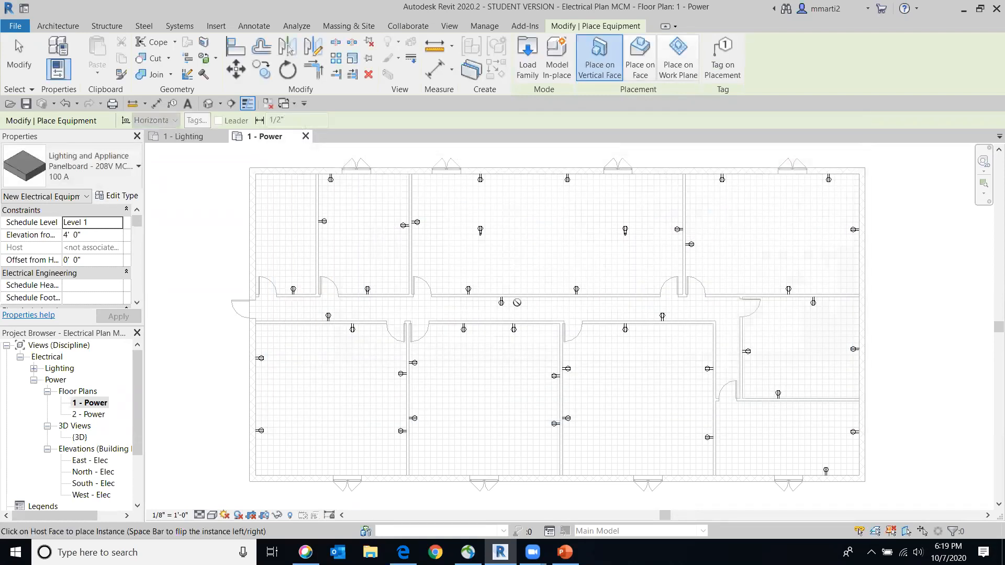
Place a 100 A 208V MCB panelboard on the upper wall of the lower-right corner room, near the door, and end the placement
scroll(757, 426, up, 6)
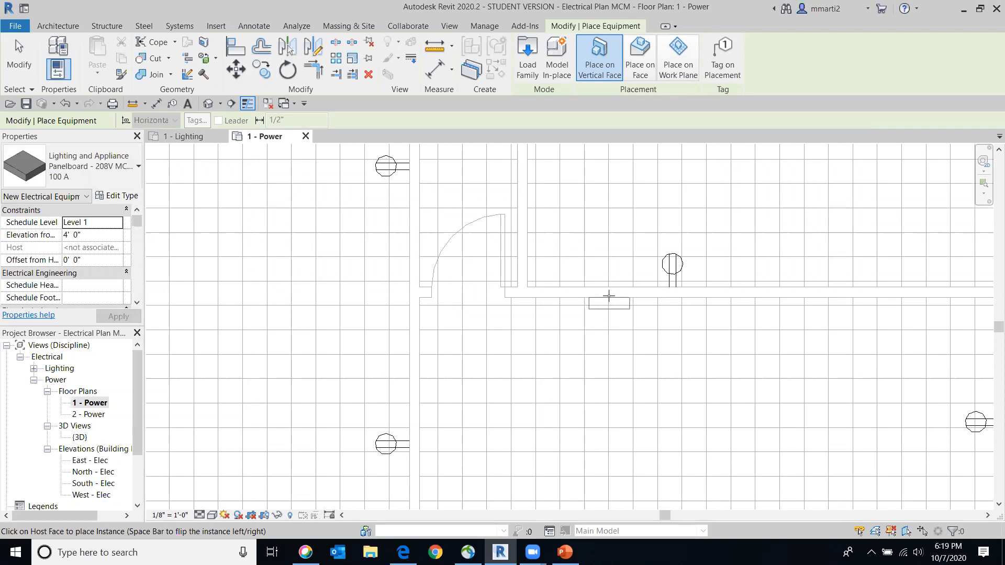
click(609, 296)
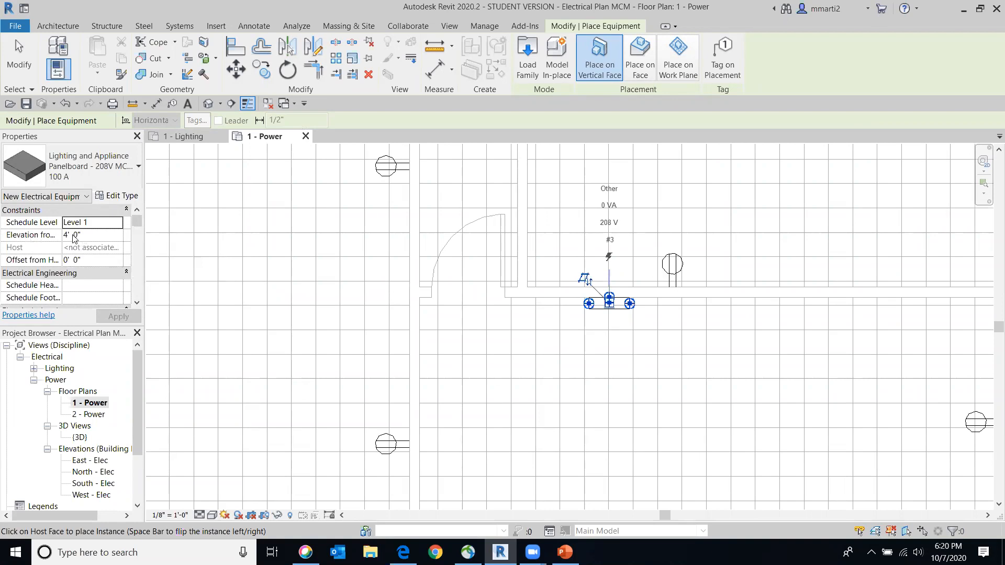
click(28, 64)
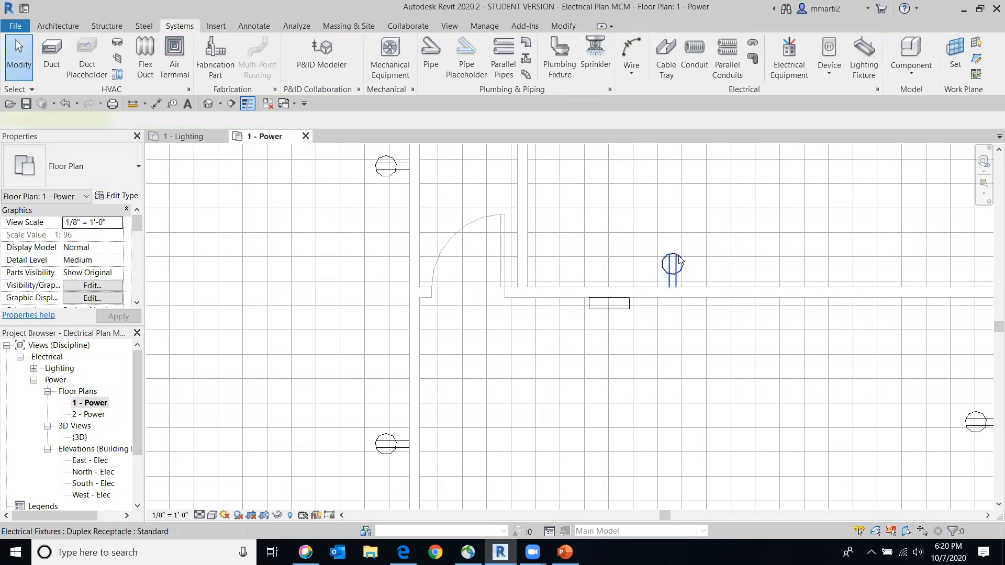
Set the elevation of the duplex receptacle on the wall beside the new panelboard to 4' 0" and clear the selection
click(679, 261)
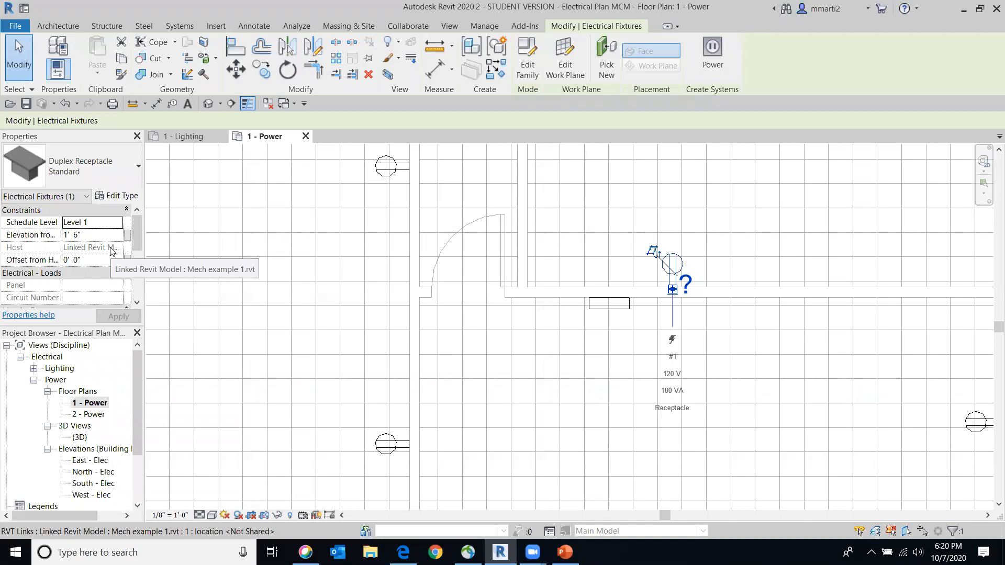
click(75, 235)
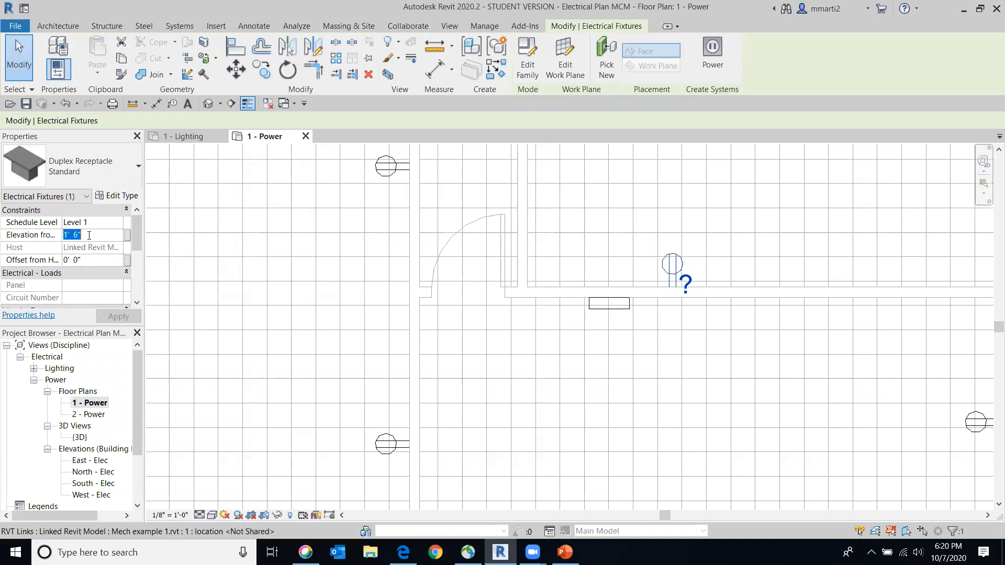
text(4)
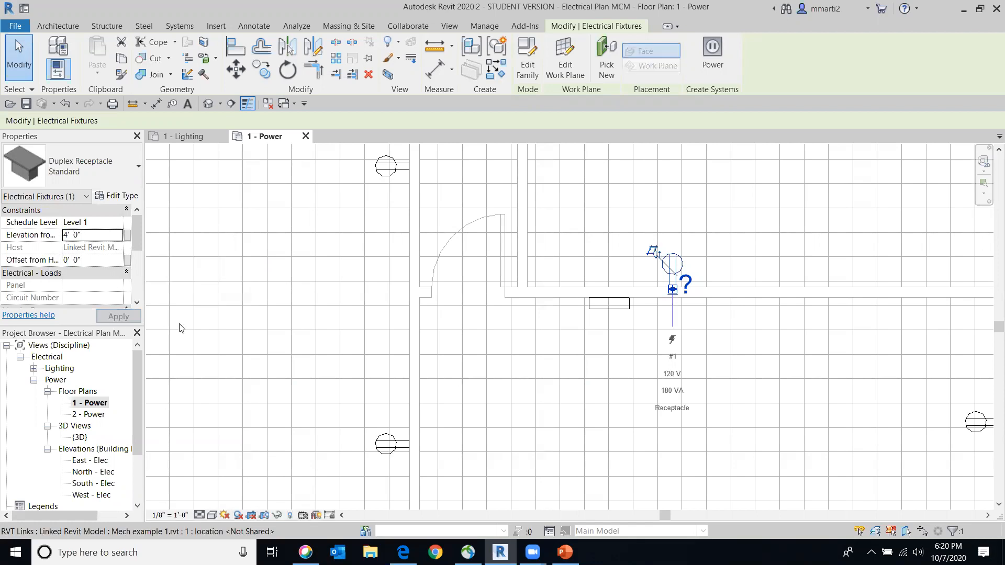
click(760, 380)
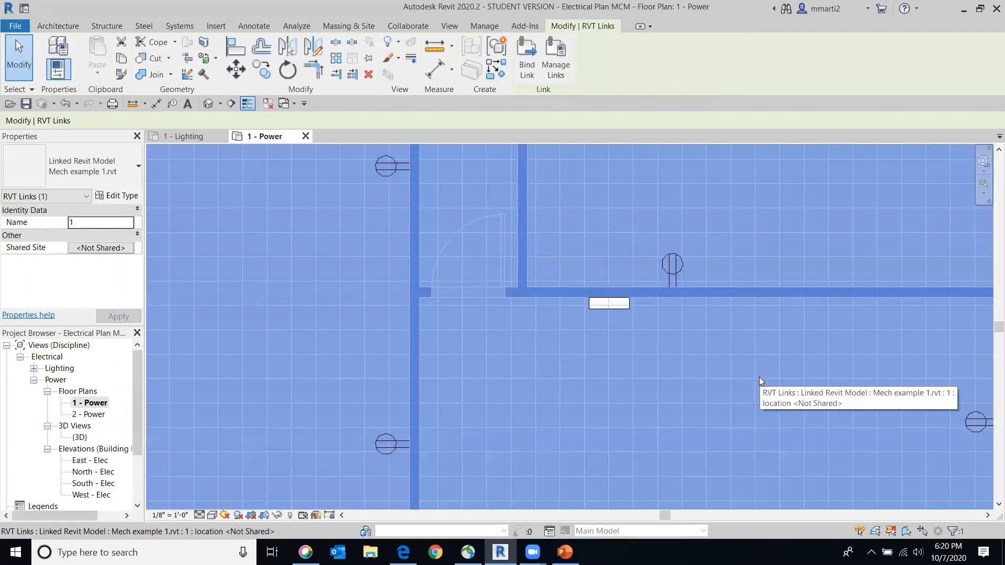
key(Escape)
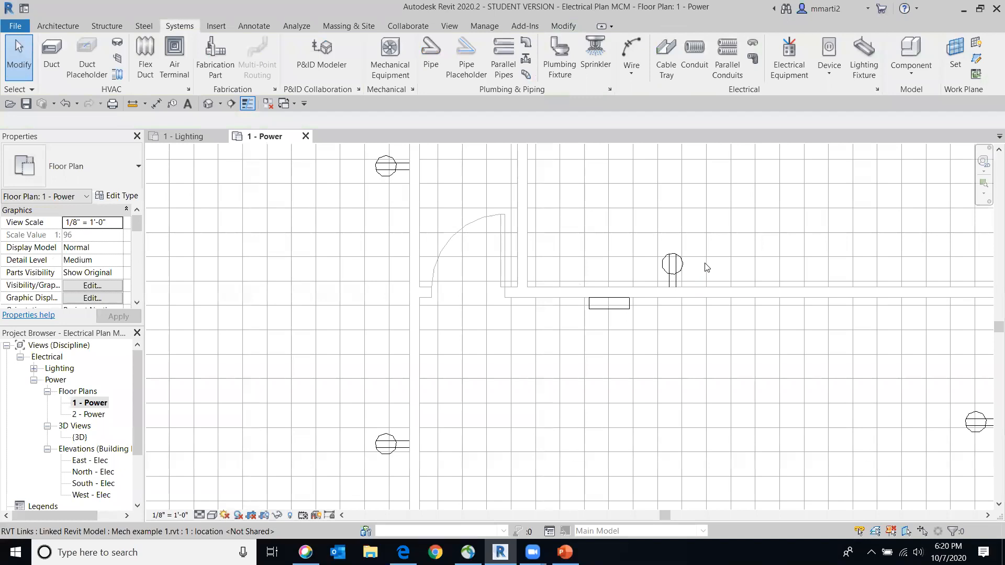
Restart electrical equipment placement, load Lighting and Appliance Panelboard - 208V MCB - Surface again from the Distribution folder, and leave the command without placing anything
scroll(805, 322, down, 5)
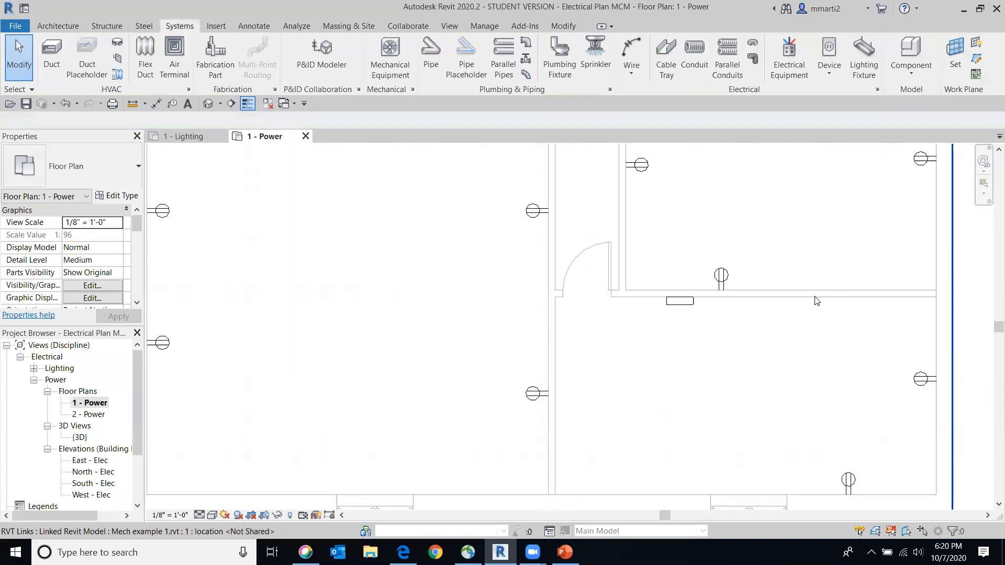
scroll(804, 319, down, 2)
middle_drag(814, 353, 834, 426)
scroll(829, 417, down, 1)
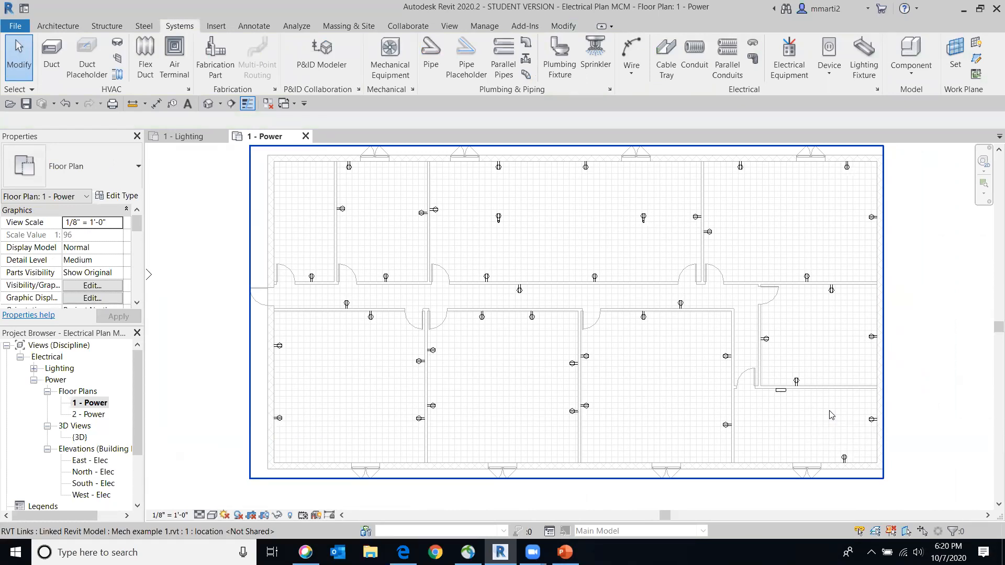
click(788, 60)
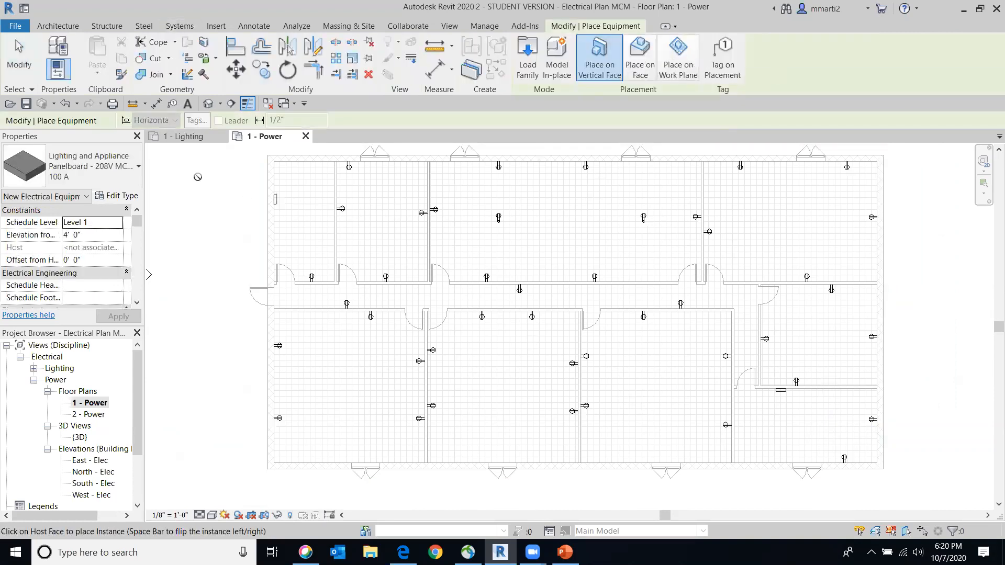
click(527, 66)
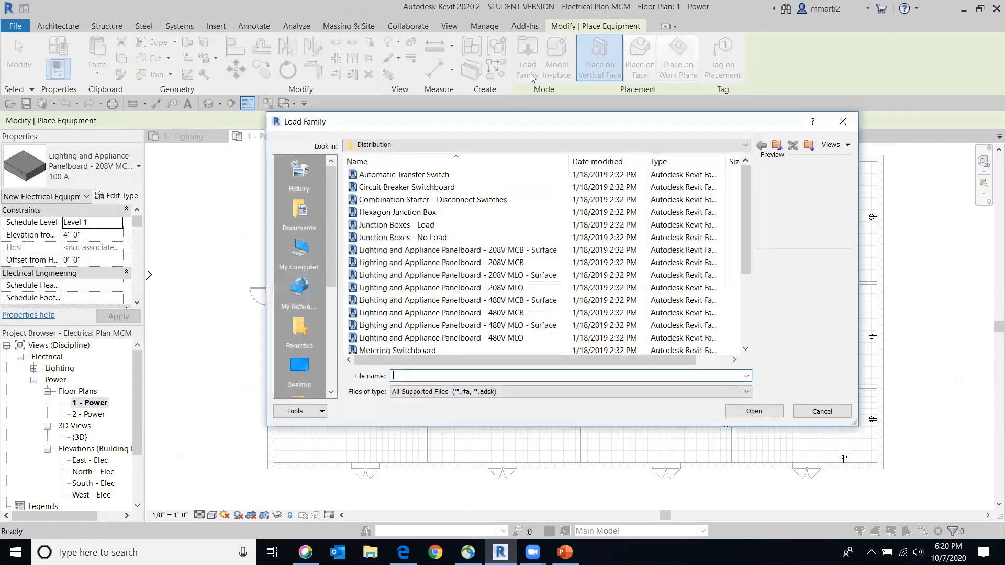
click(743, 145)
click(558, 233)
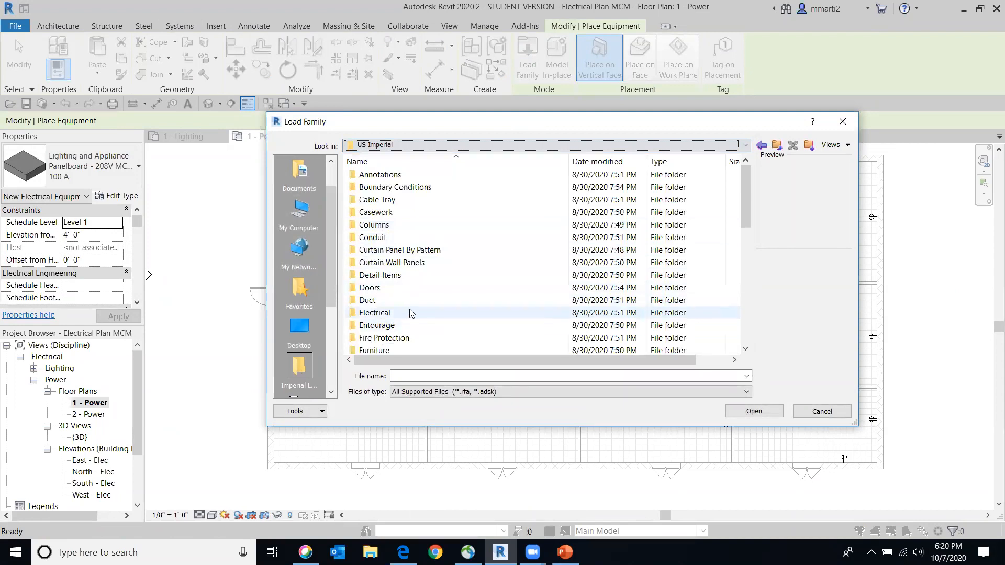
double_click(409, 312)
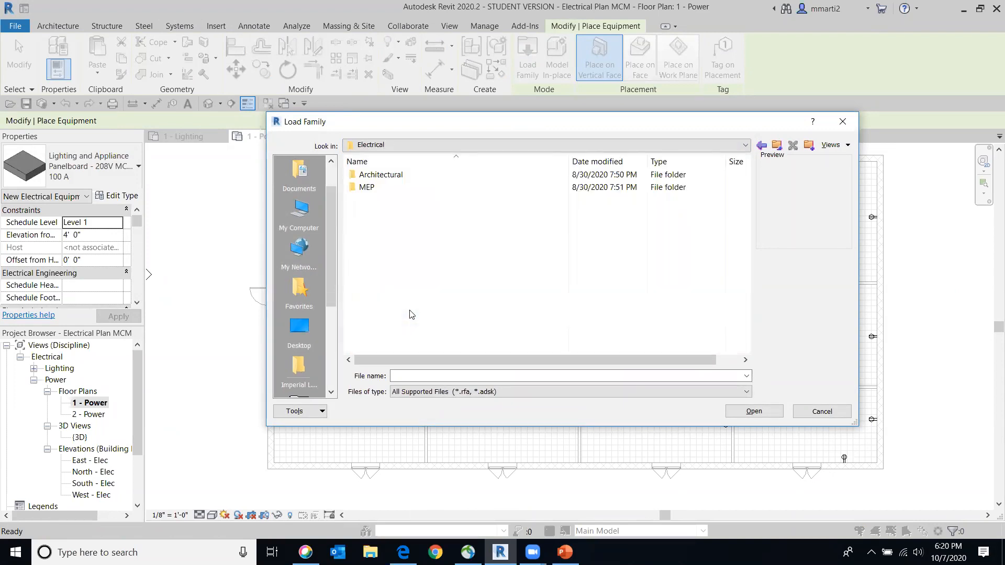
double_click(438, 189)
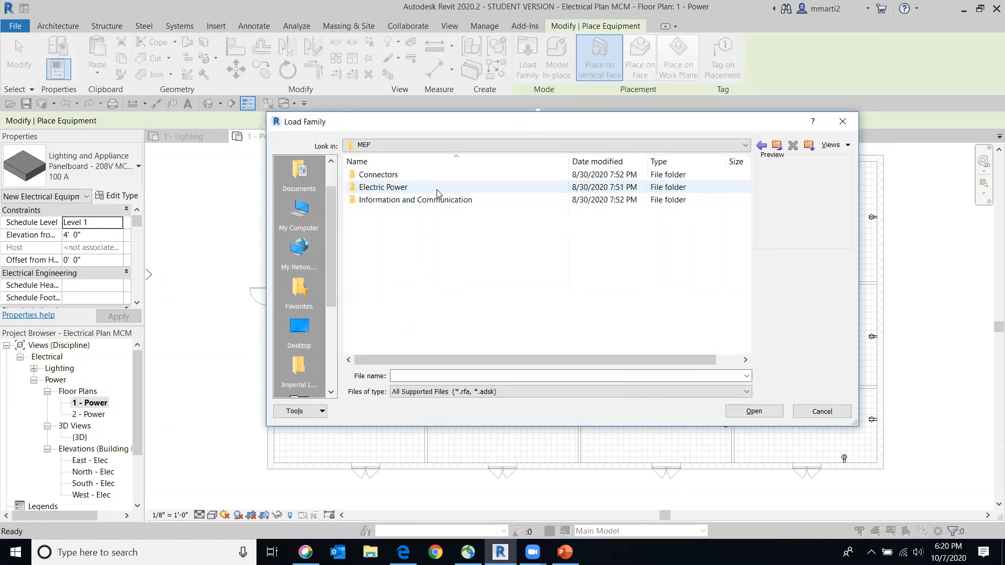
double_click(545, 189)
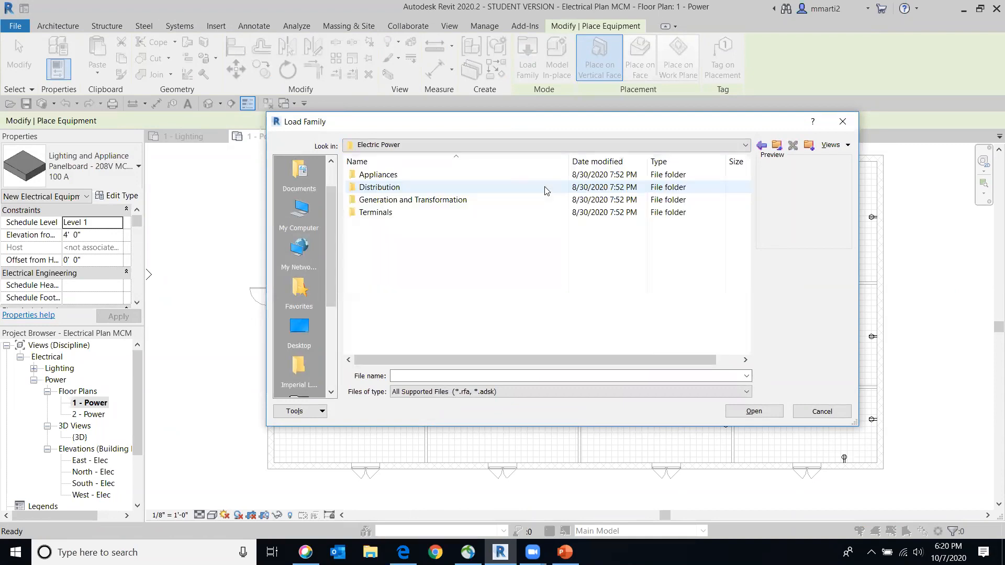
double_click(549, 188)
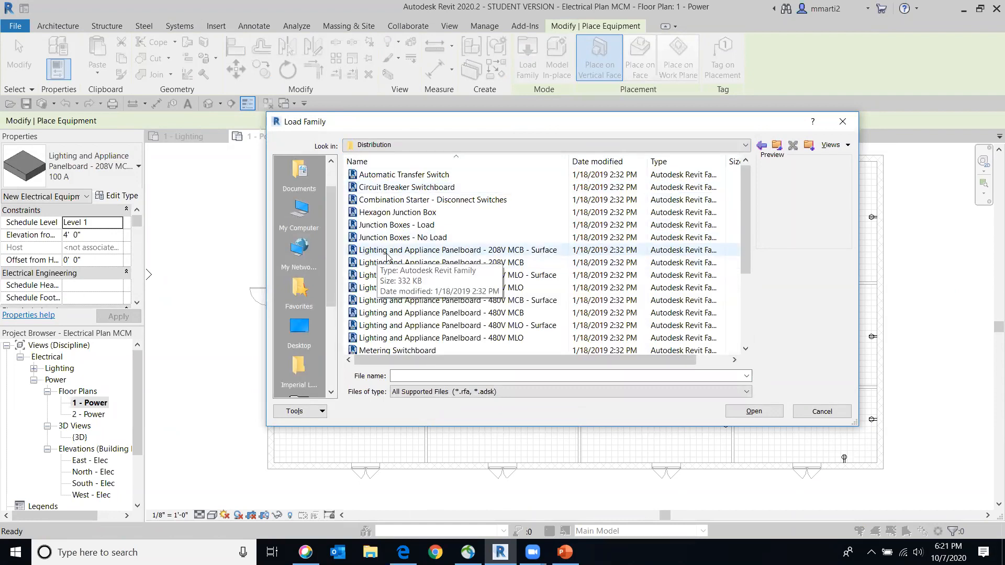
double_click(549, 250)
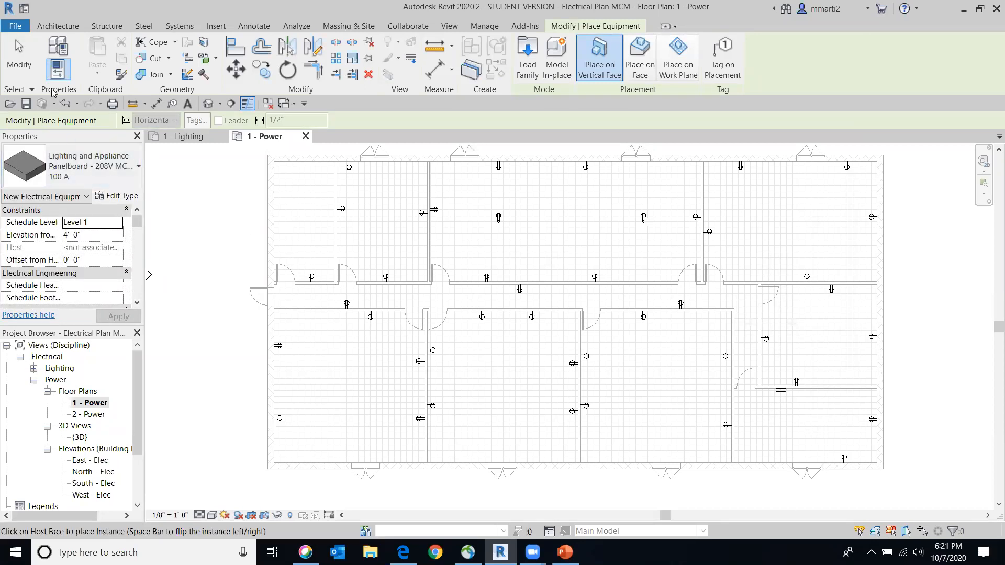
click(26, 65)
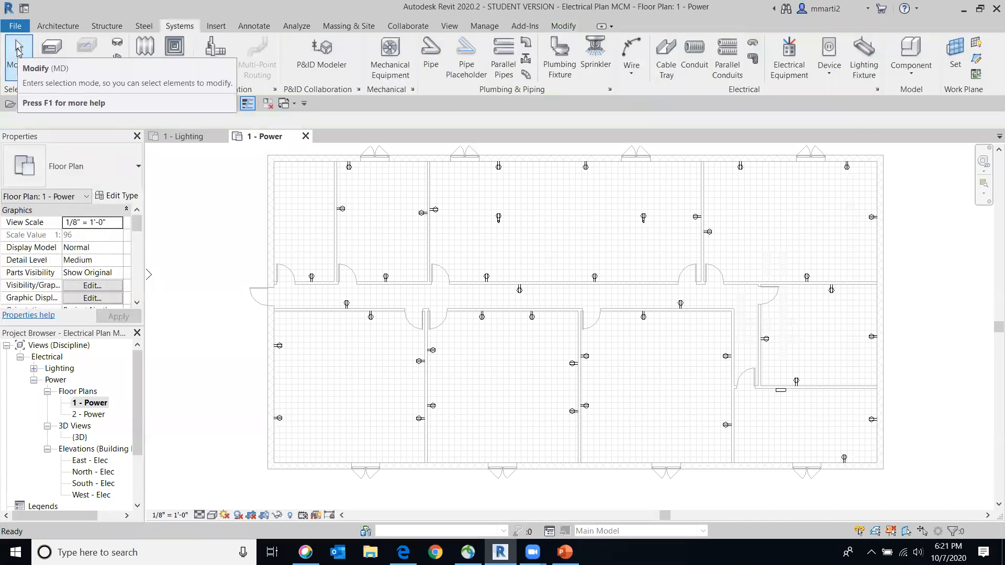
Set the Panel Name of the 208V panelboard in the lower-right corner room to First Floor Panel and clear the selection
scroll(785, 413, up, 3)
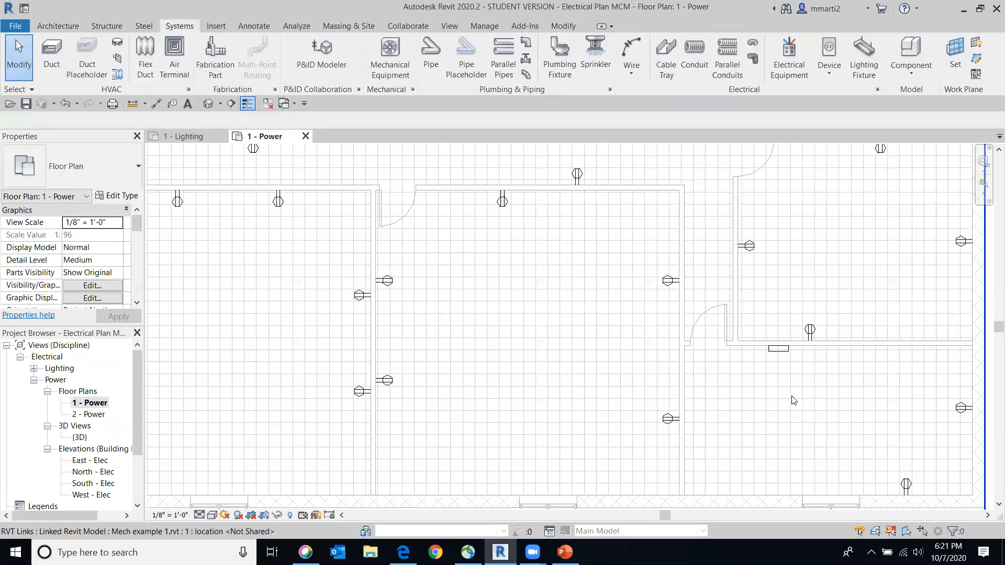
scroll(796, 394, down, 1)
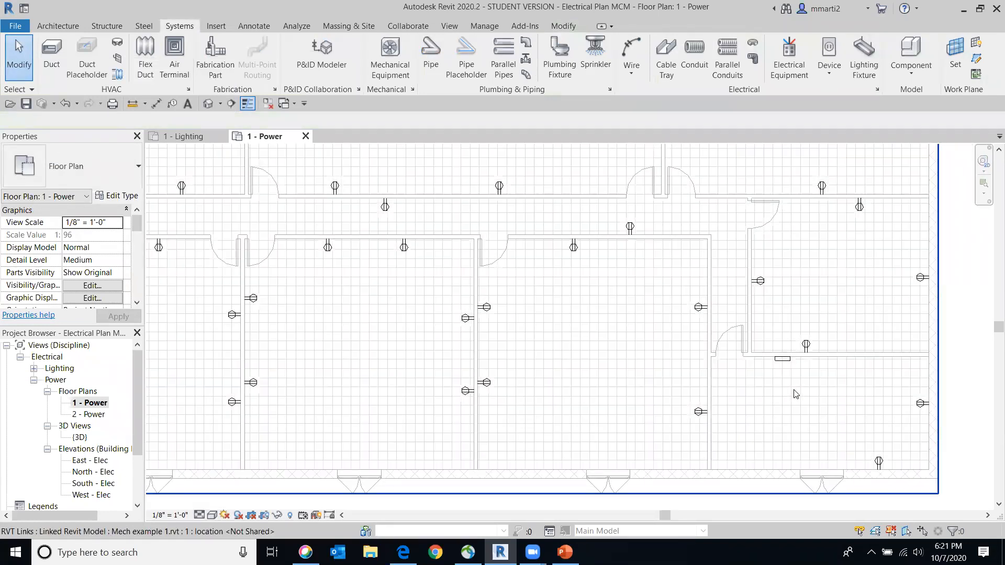
click(785, 362)
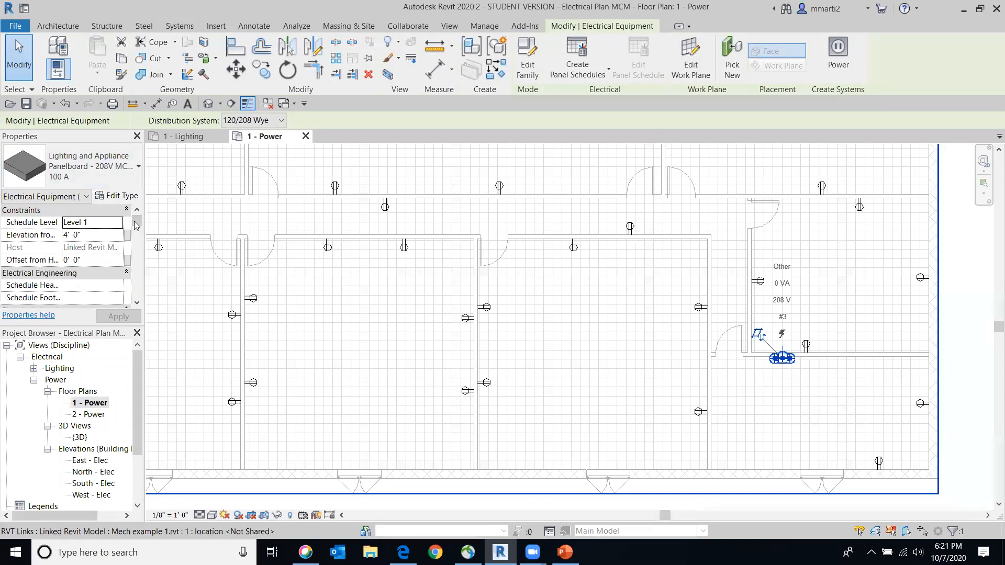
scroll(82, 263, down, 10)
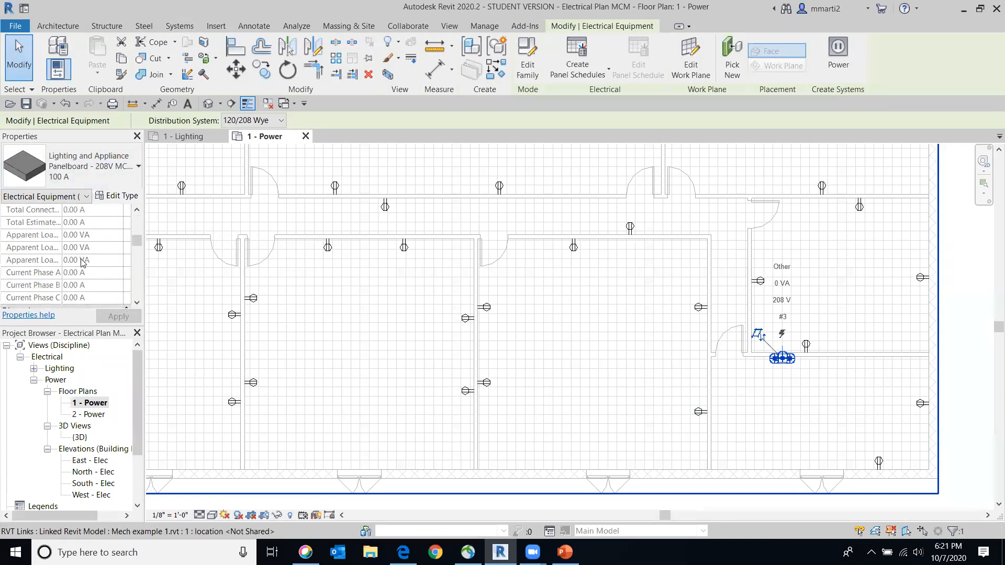
scroll(82, 264, down, 3)
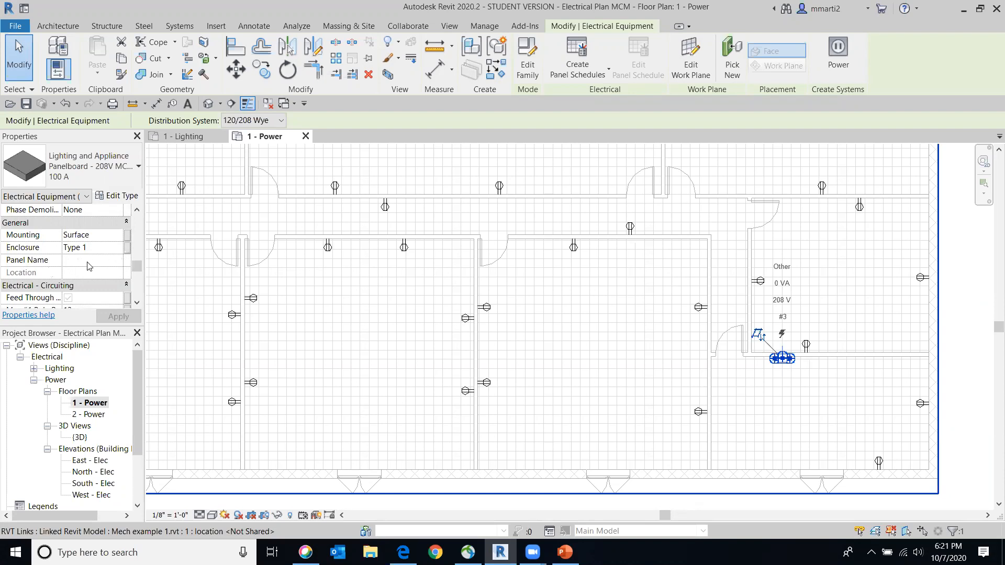
click(71, 260)
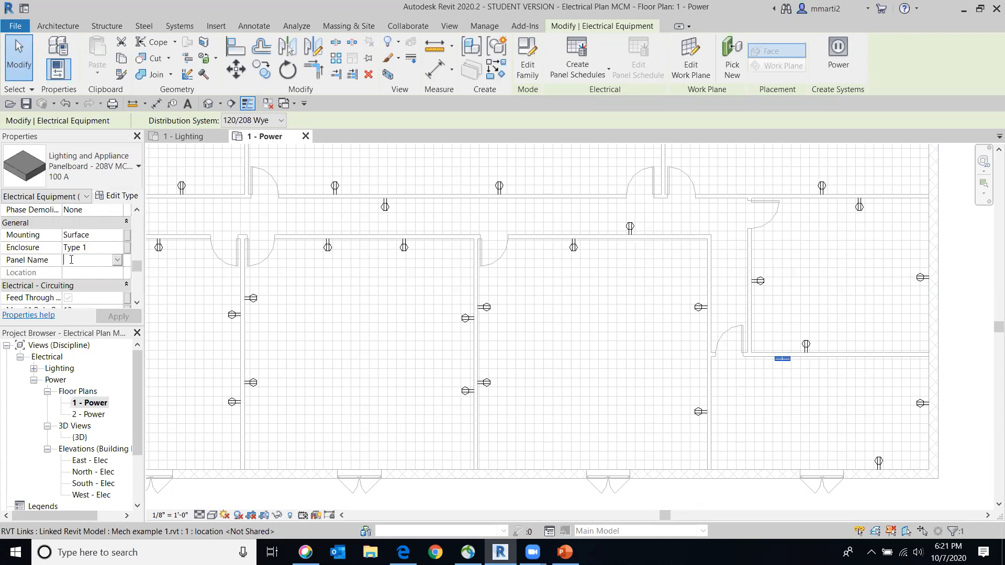
text(First Fl)
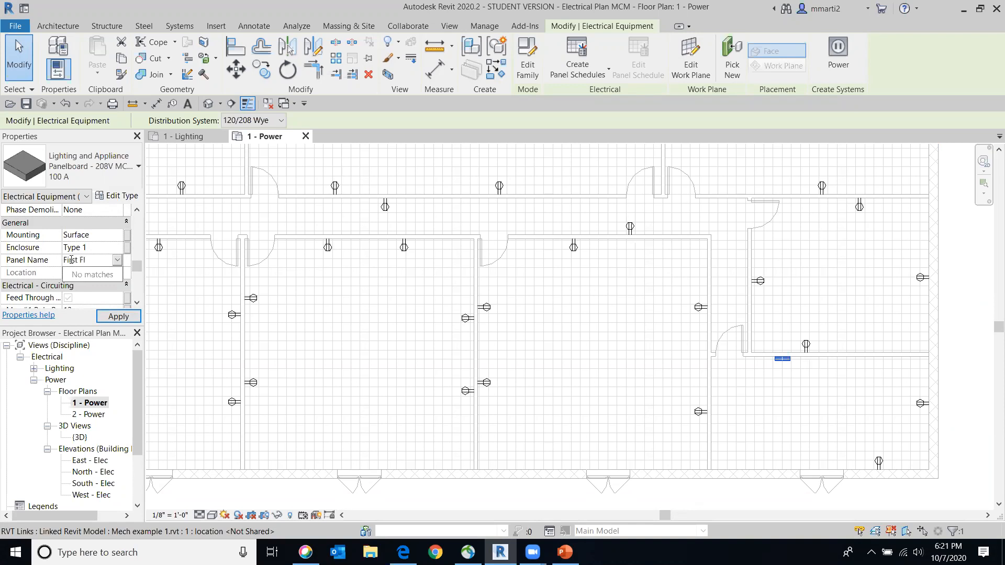
text(oor Panel)
key(Return)
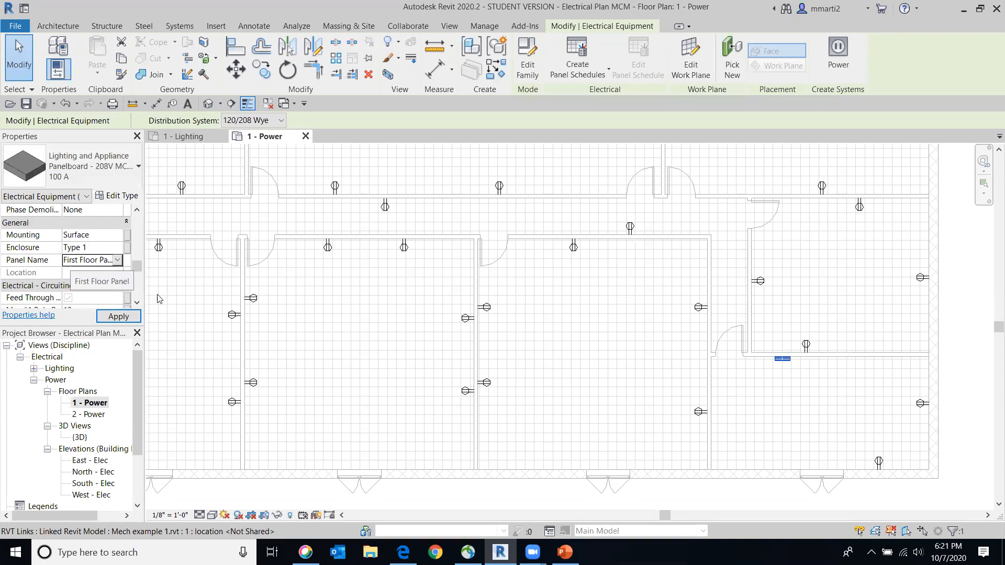
click(975, 358)
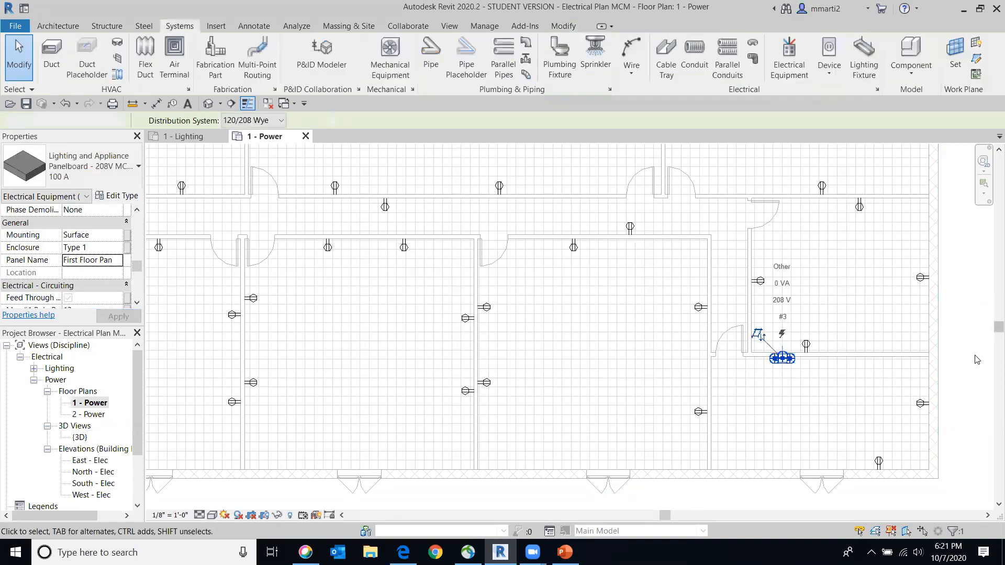
click(777, 361)
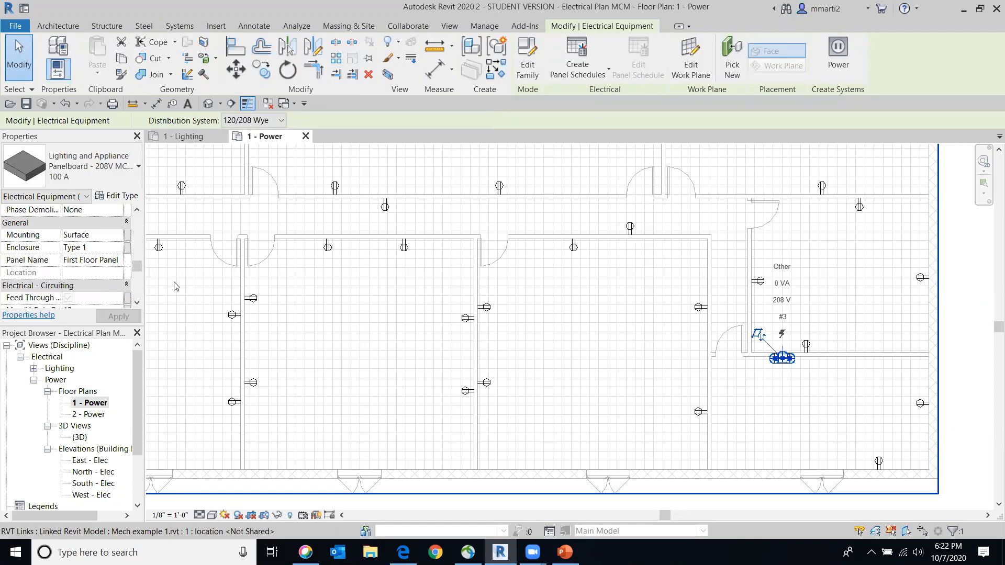
key(Escape)
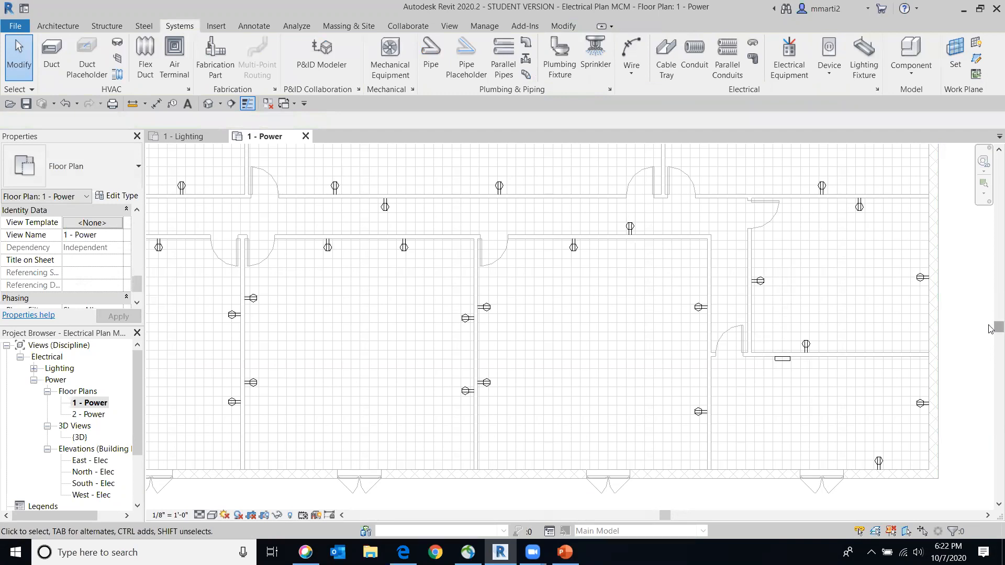
Create a power circuit from the duplex receptacle in the upper-left corner room and assign it to First Floor Panel
middle_drag(977, 240, 997, 389)
scroll(835, 350, down, 1)
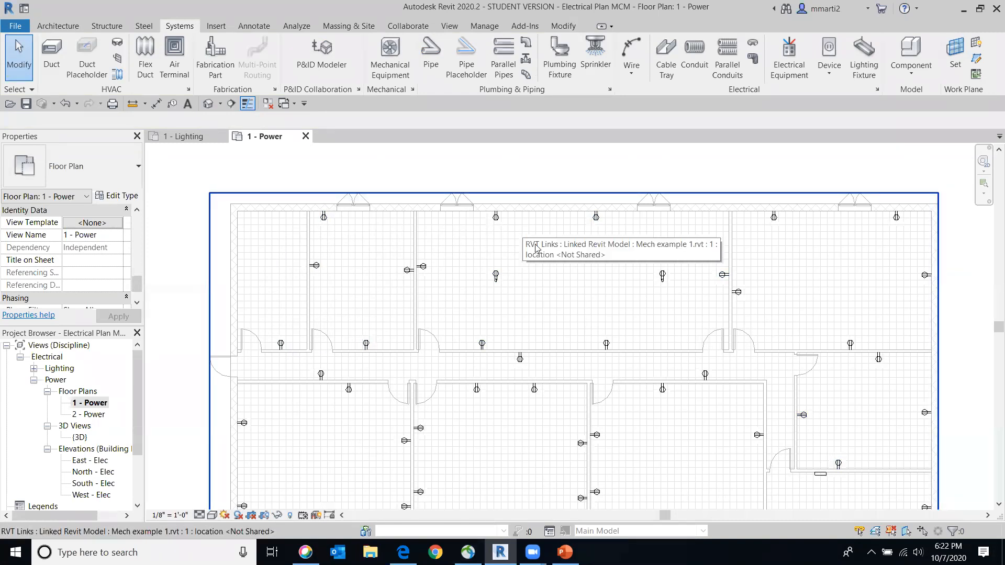
scroll(682, 281, down, 3)
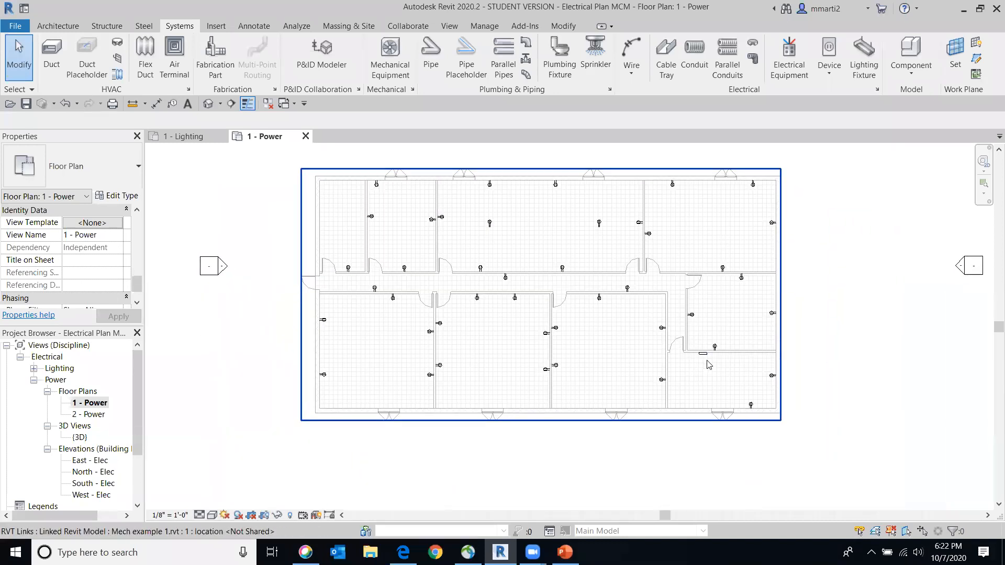
scroll(469, 231, up, 3)
middle_drag(490, 254, 531, 287)
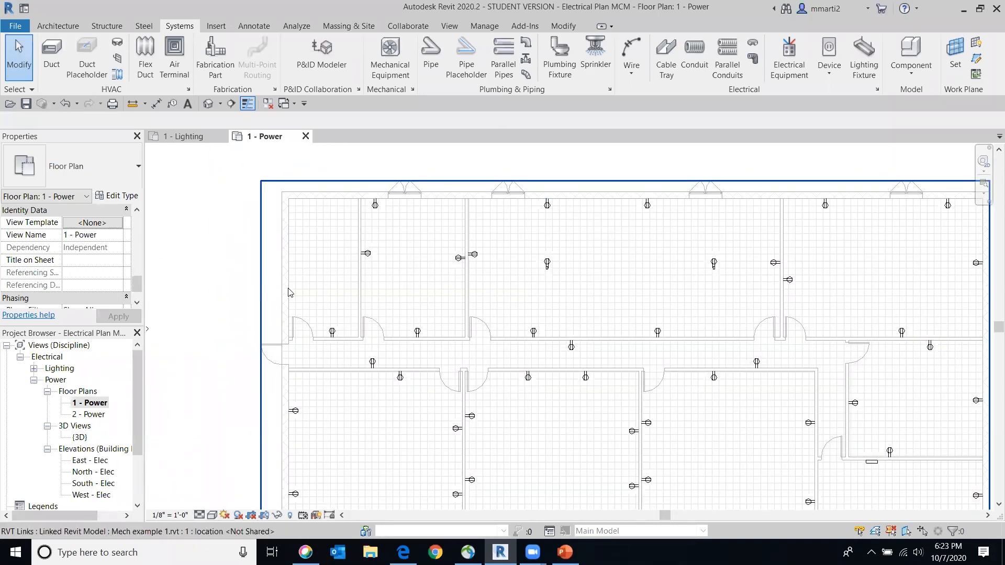
click(332, 334)
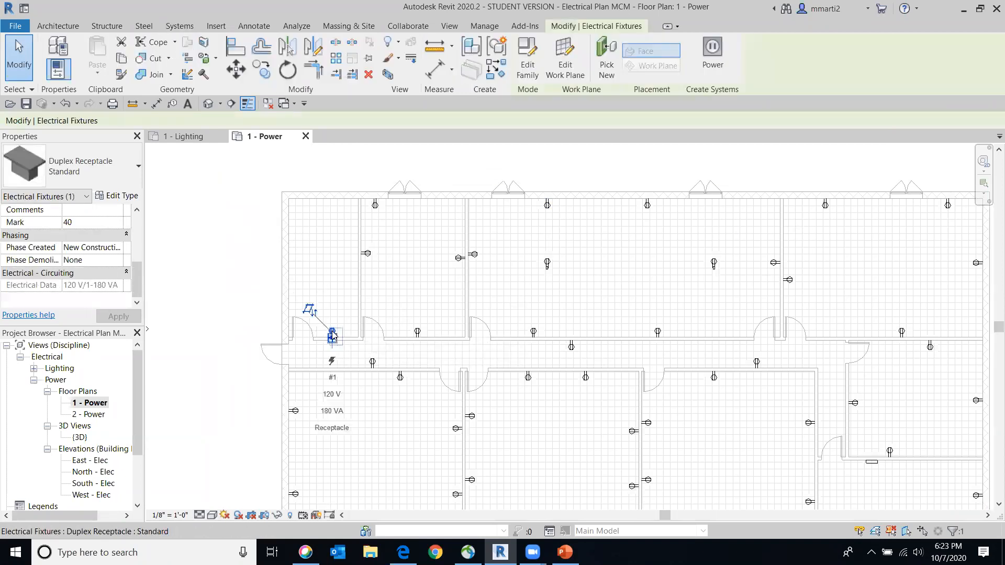
click(713, 56)
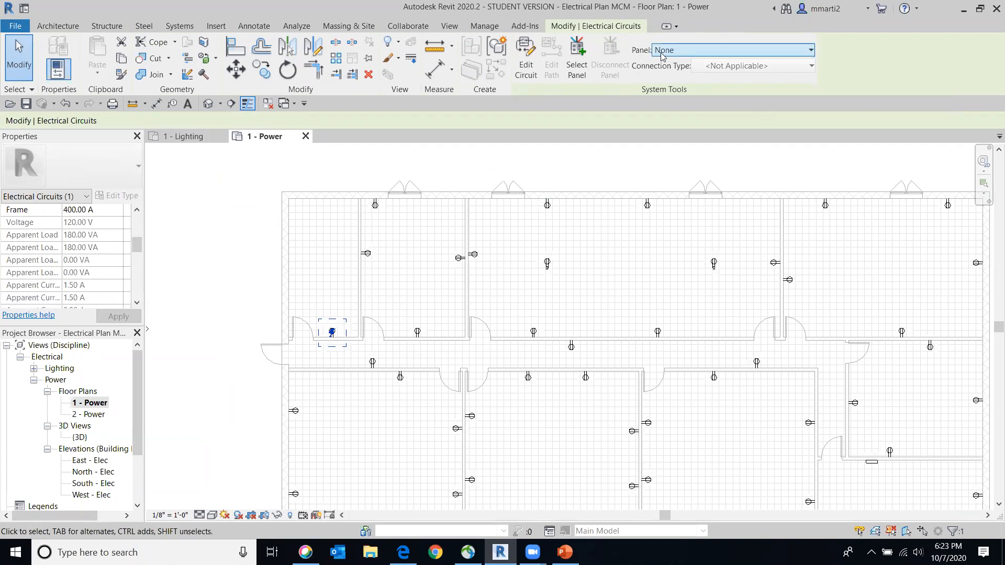
click(811, 51)
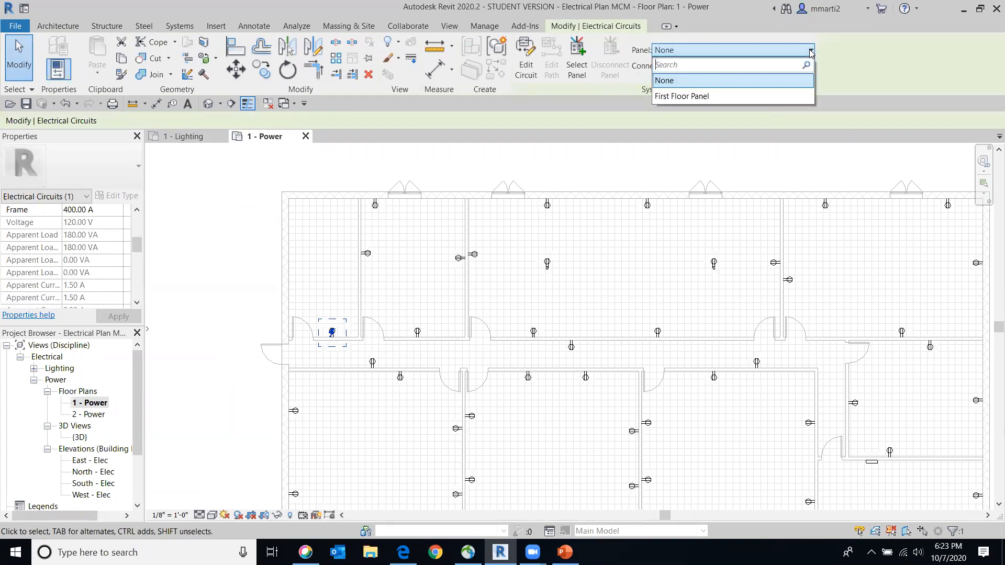
click(754, 96)
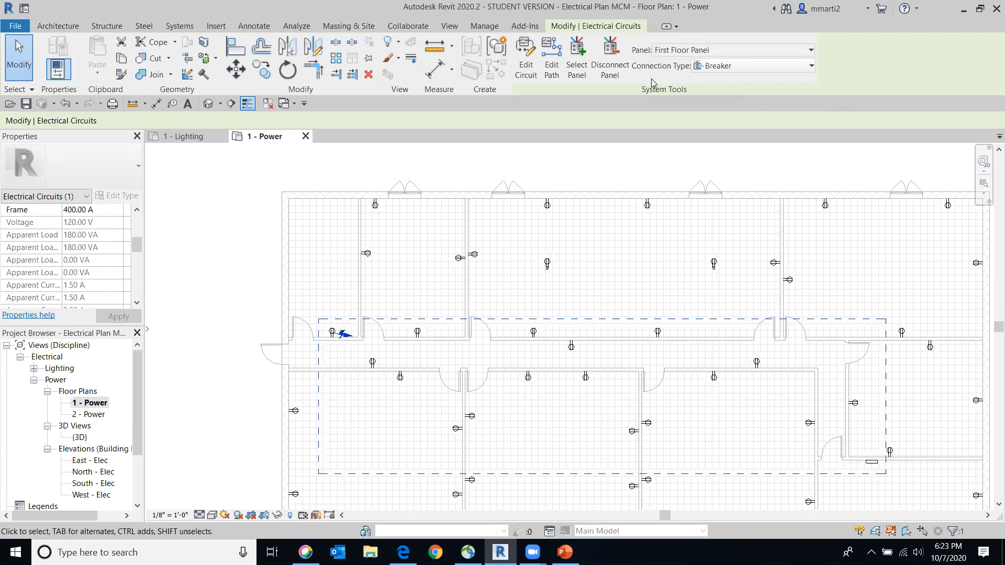
Edit the circuit and add the four receptacles of the second room along the building's upper side
click(526, 69)
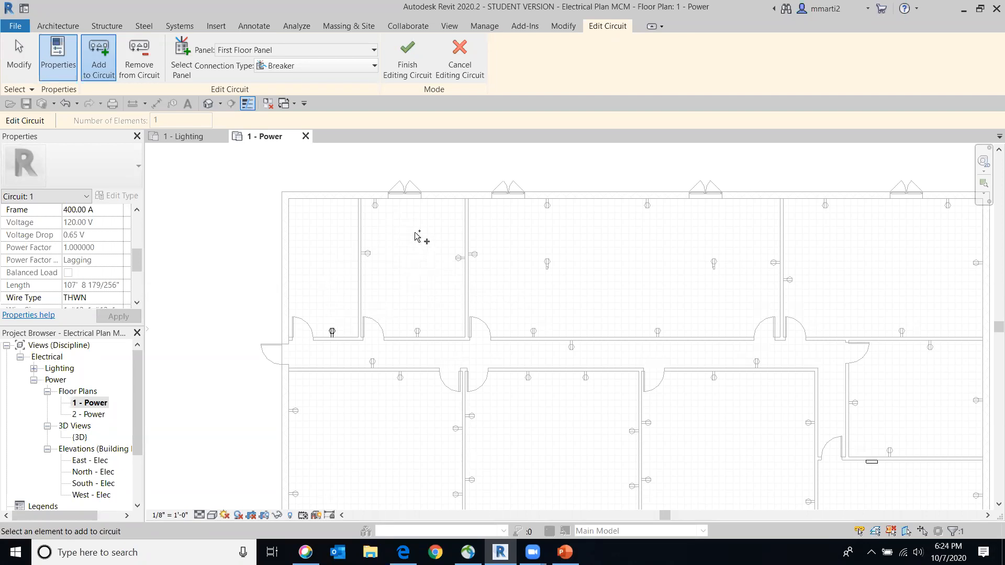
click(367, 255)
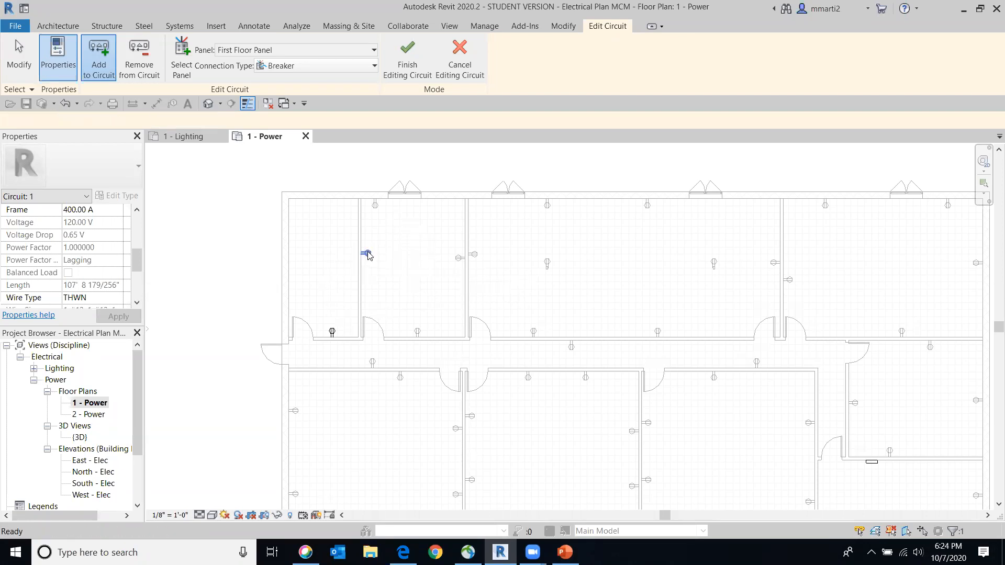
click(375, 207)
click(455, 259)
click(418, 332)
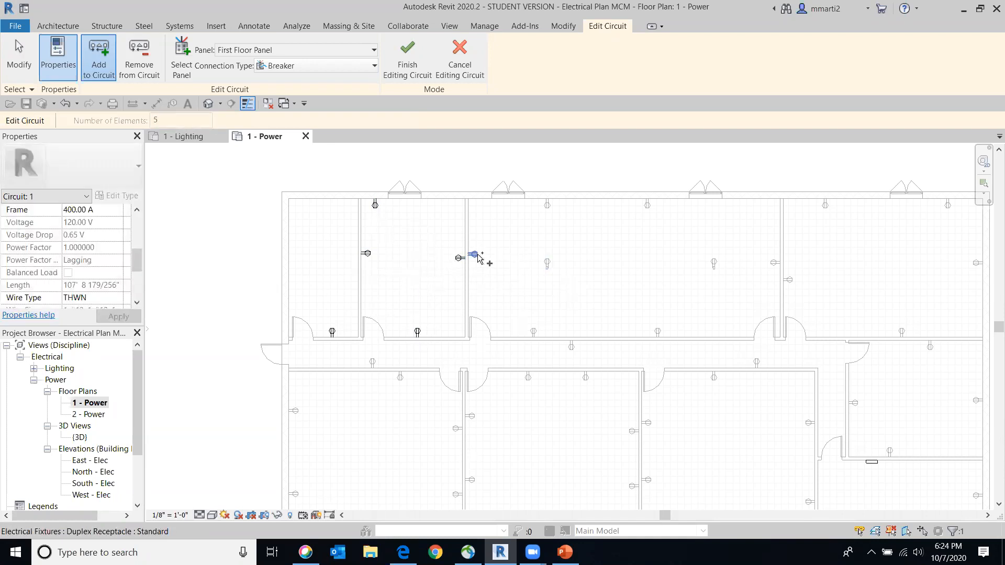
Try adding six receptacles of the large upper middle room to the circuit, including the two in mid-floor
click(476, 256)
click(548, 207)
click(646, 207)
click(546, 263)
click(712, 264)
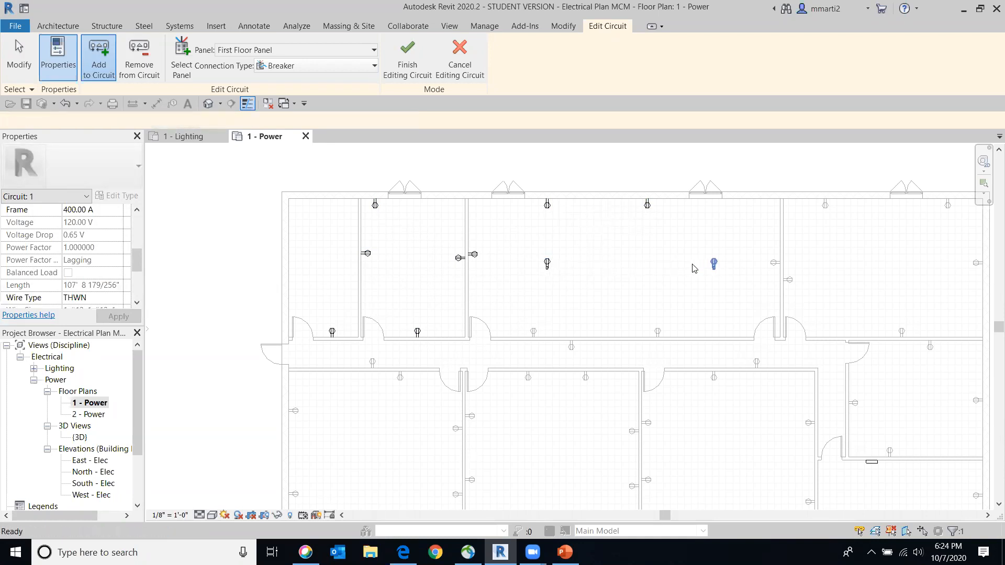
click(532, 330)
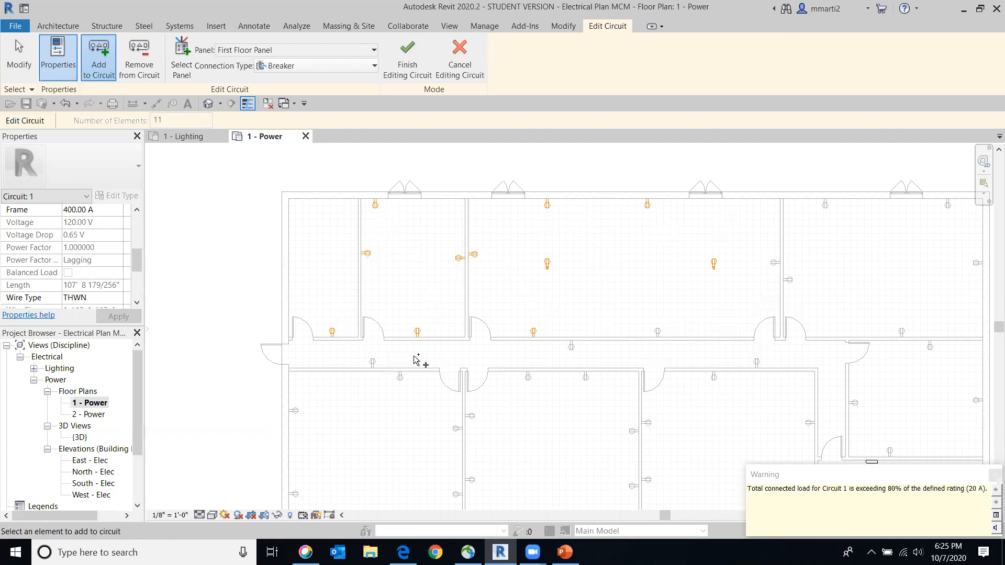
Remove the six receptacles of the large upper middle room from the circuit
middle_drag(812, 377, 764, 355)
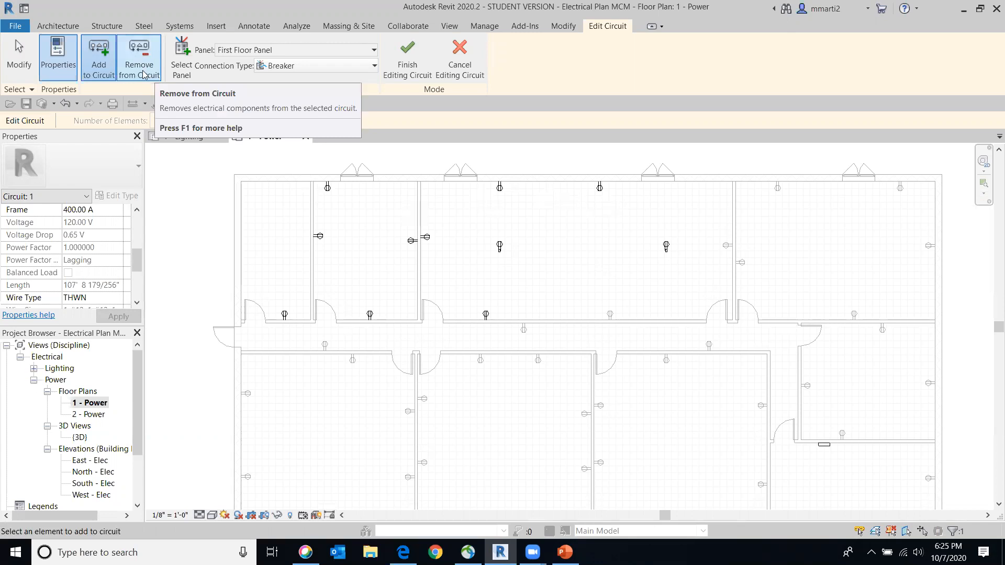
click(155, 76)
click(501, 189)
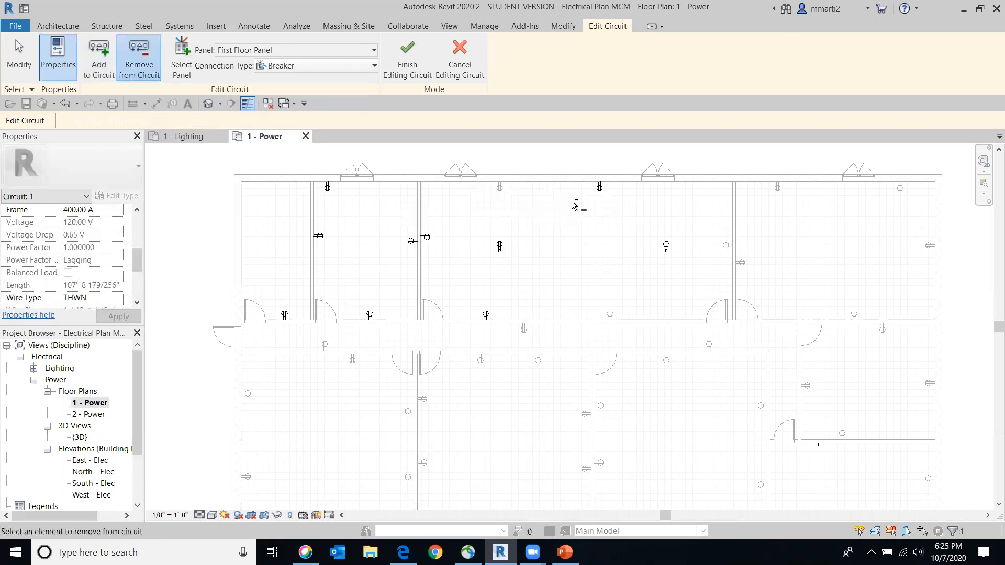
click(600, 190)
click(667, 247)
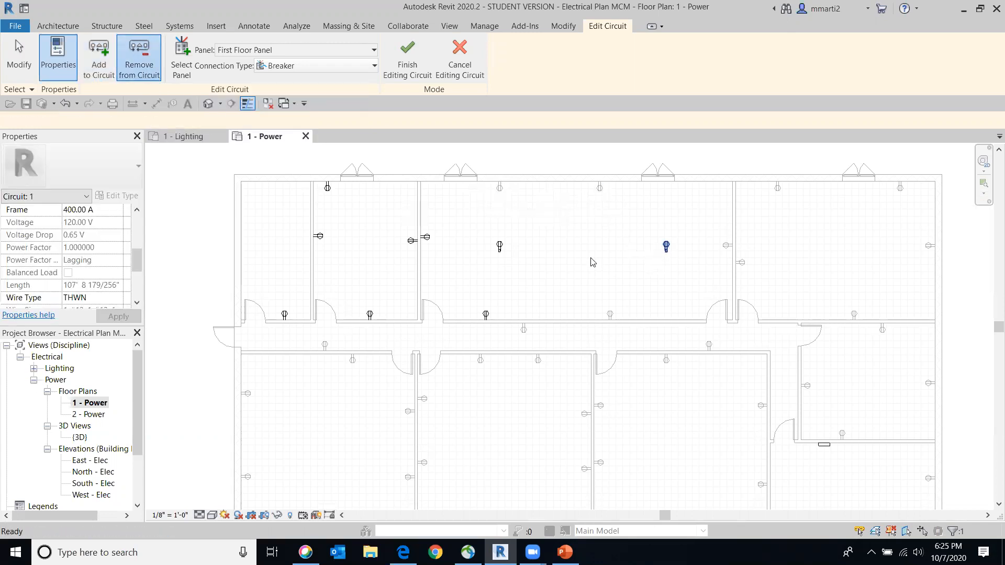
click(500, 248)
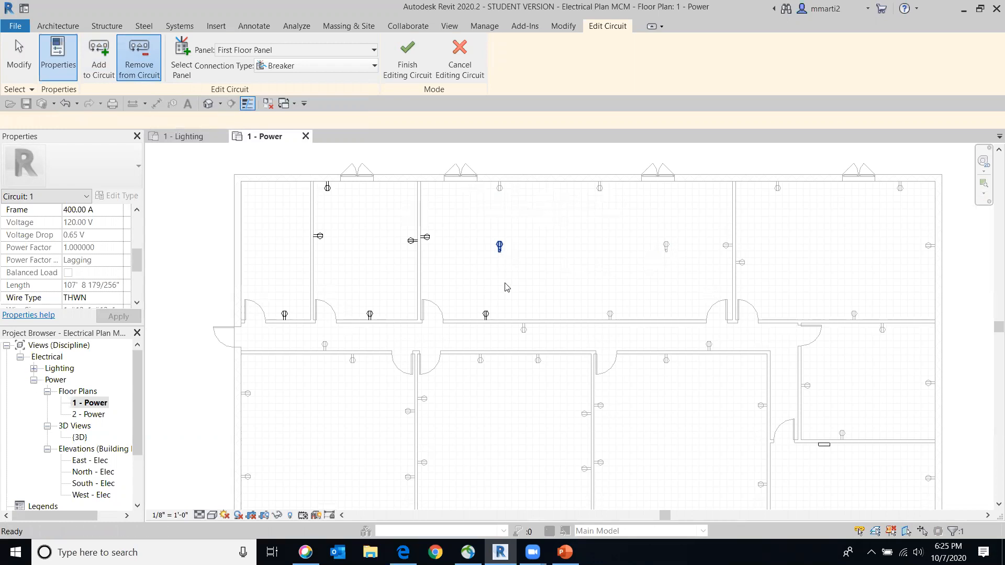
click(486, 320)
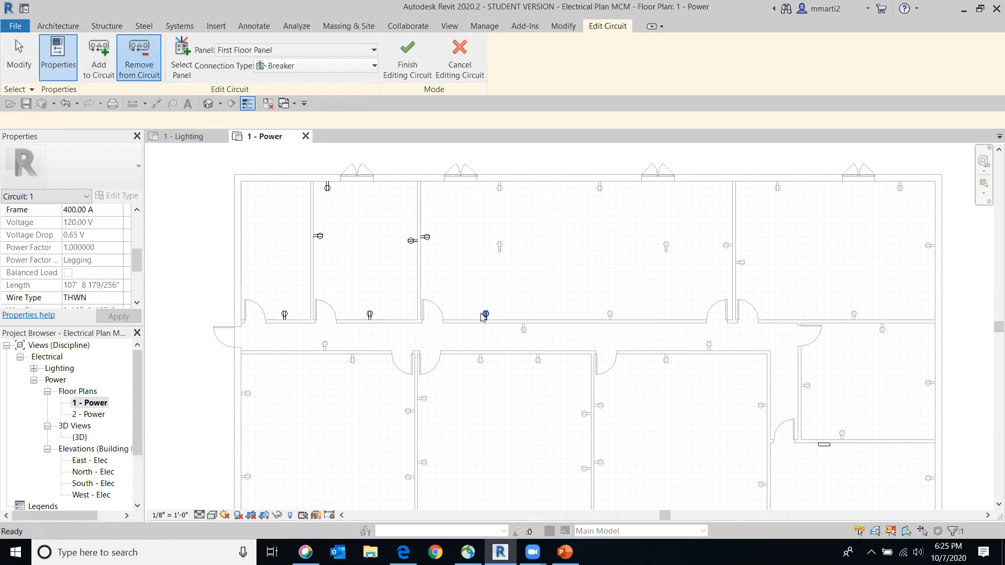
click(426, 240)
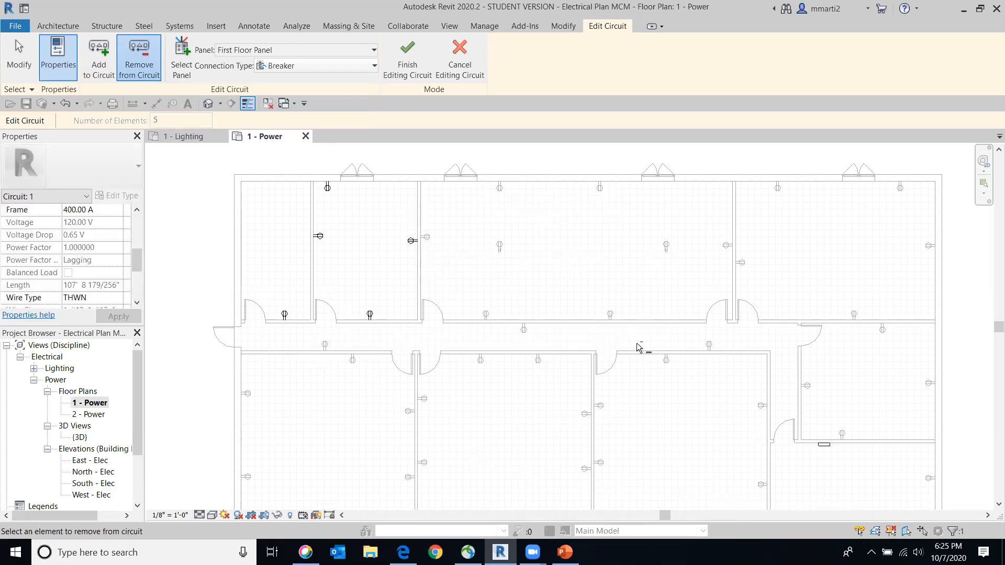
Add the three receptacles along the central corridor to the circuit and finish editing it
click(95, 79)
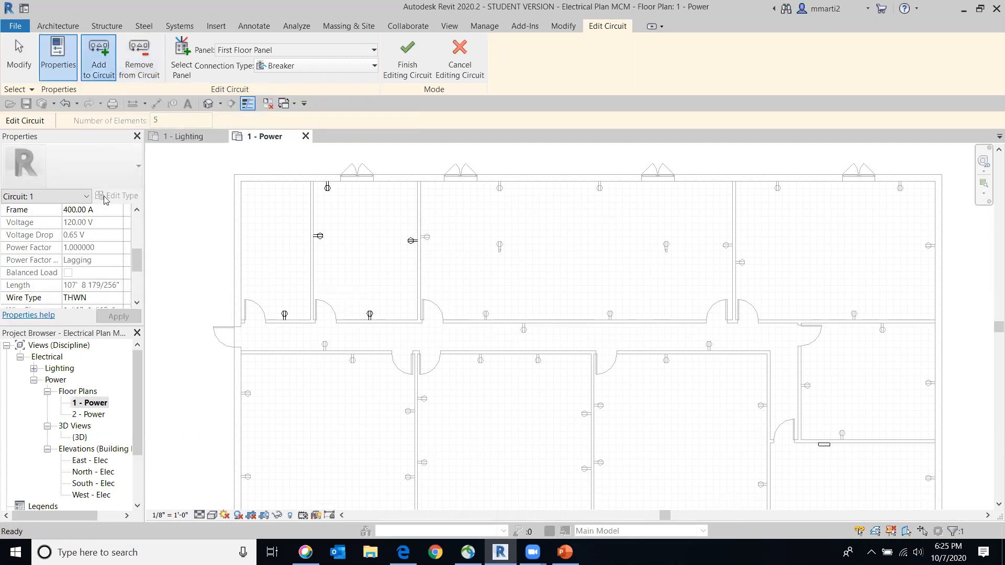
click(322, 348)
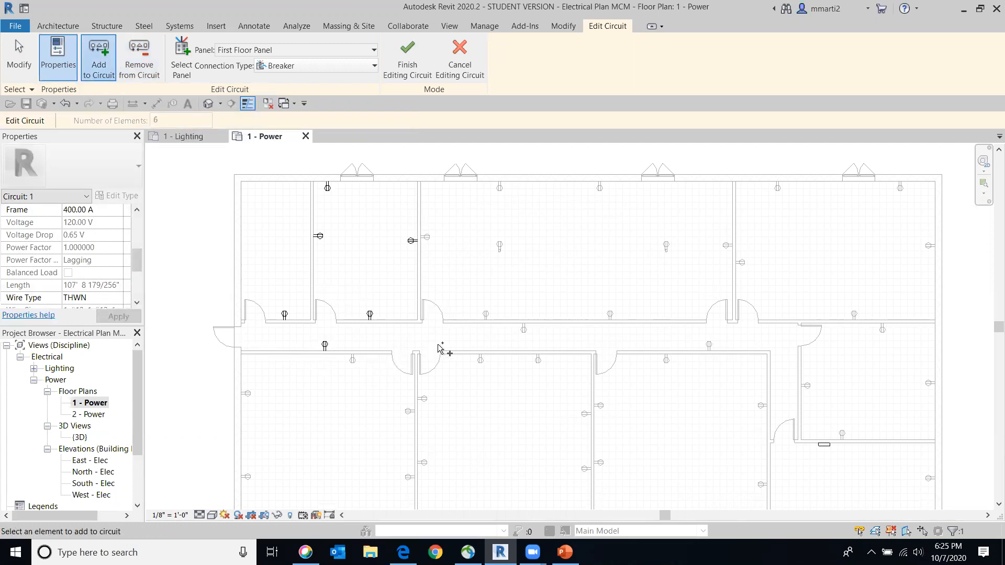
click(523, 331)
click(708, 348)
click(402, 71)
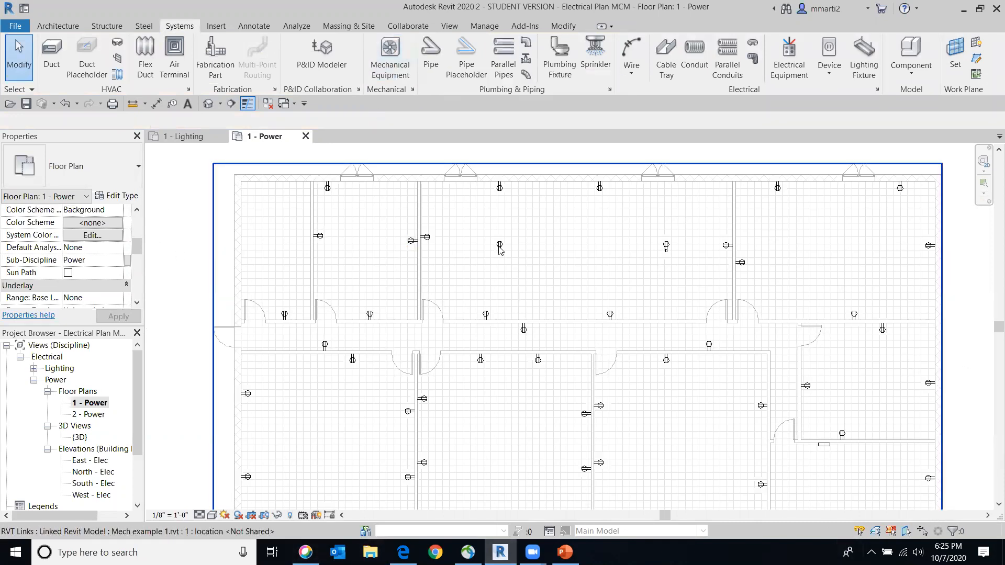
Check the panel and circuit number of the receptacle on the second upper room's left wall, then clear the selection
click(319, 238)
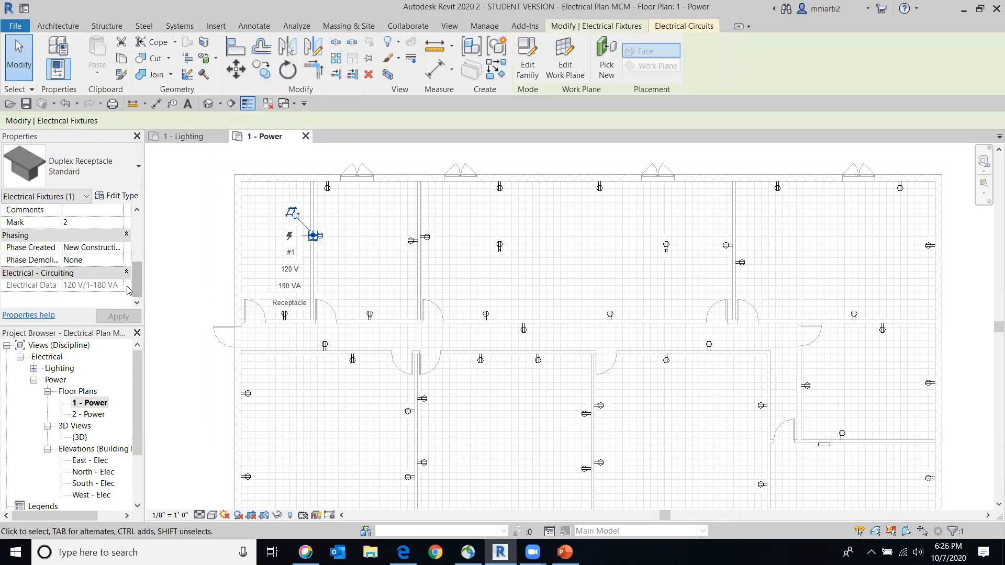
drag(136, 291, 131, 255)
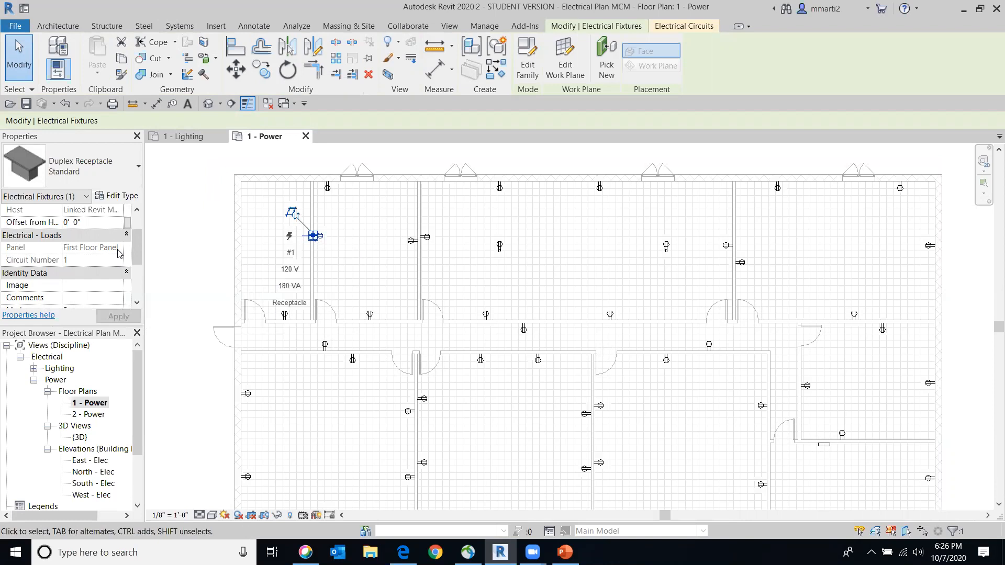
click(203, 282)
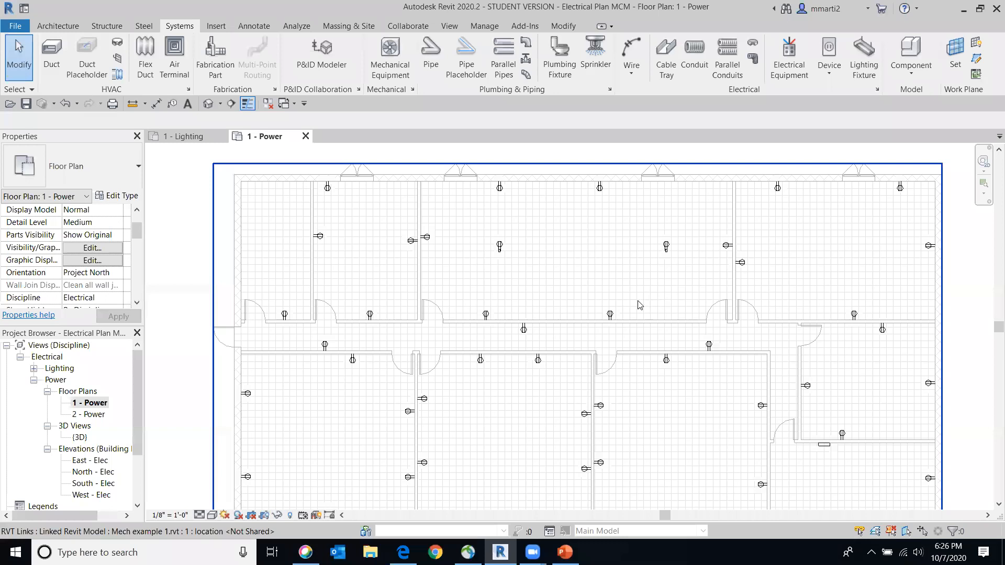
Create a power circuit on First Floor Panel from the receptacle on the large upper middle room's left wall and start editing it
click(432, 240)
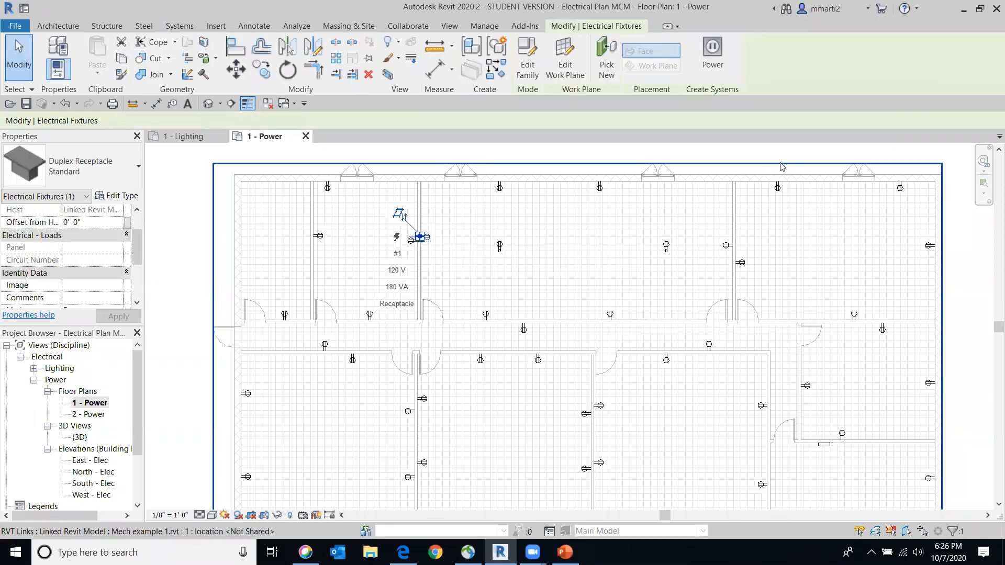
click(712, 58)
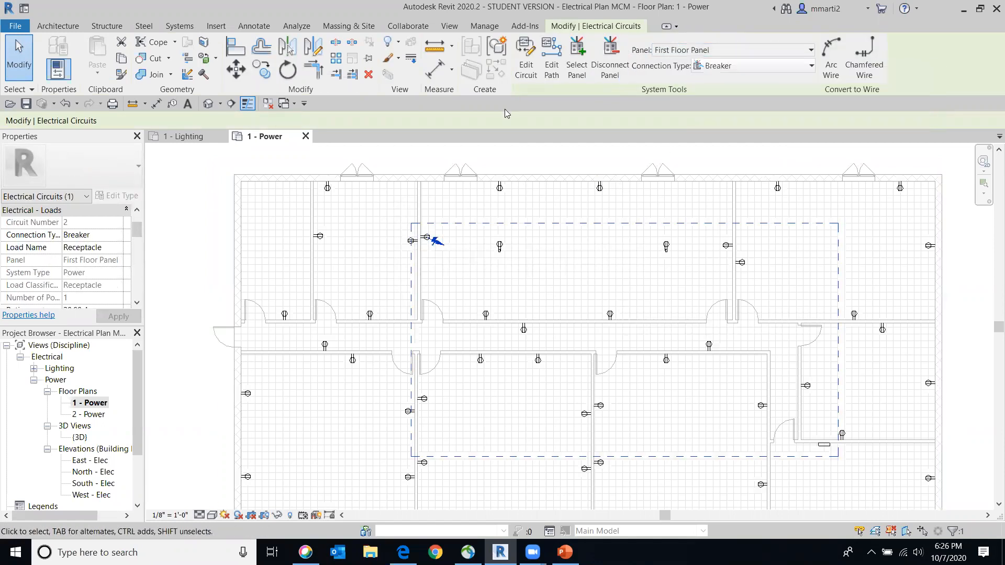
click(530, 77)
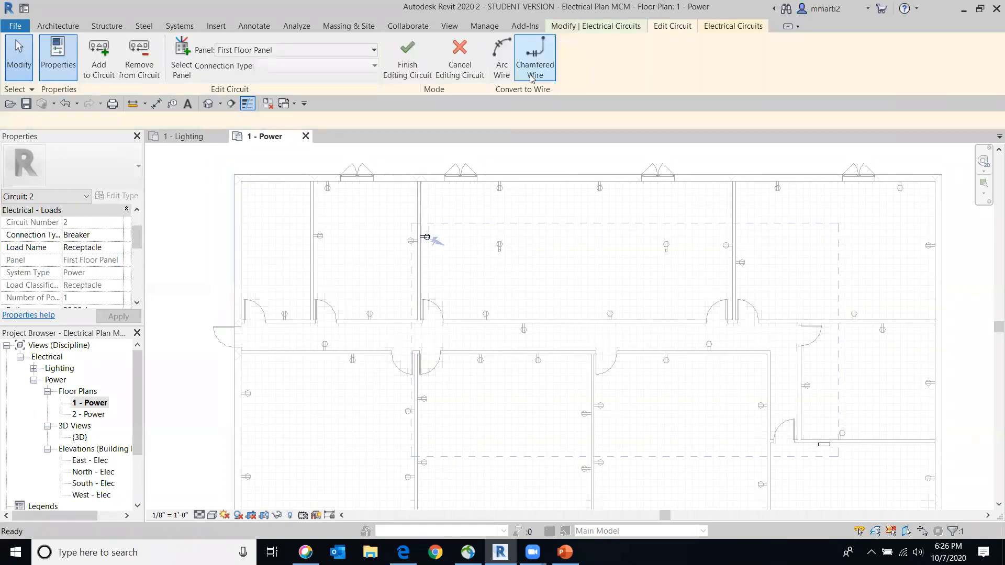
Add the other seven receptacles of the large upper middle room to the circuit, including the two in mid-floor
click(501, 192)
click(501, 247)
click(488, 315)
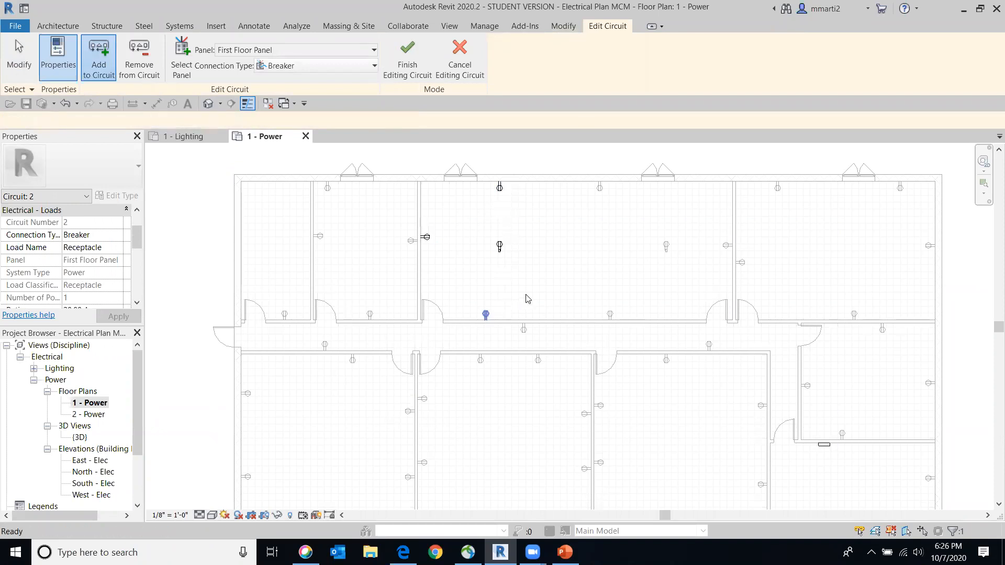
click(609, 314)
click(600, 190)
click(666, 247)
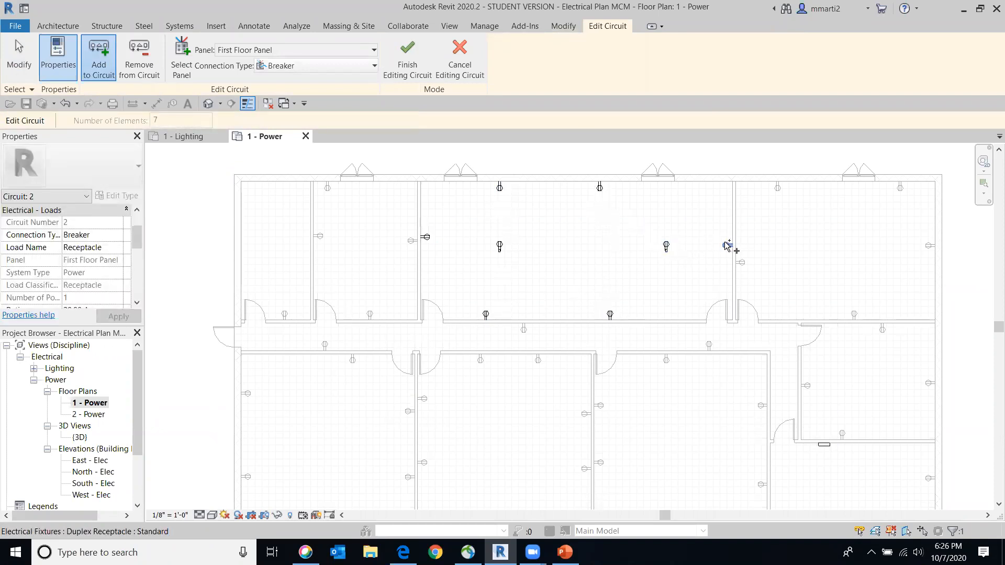
click(726, 245)
Try adding the left-wall receptacle and the two top-wall receptacles of the upper right room to the circuit
click(741, 263)
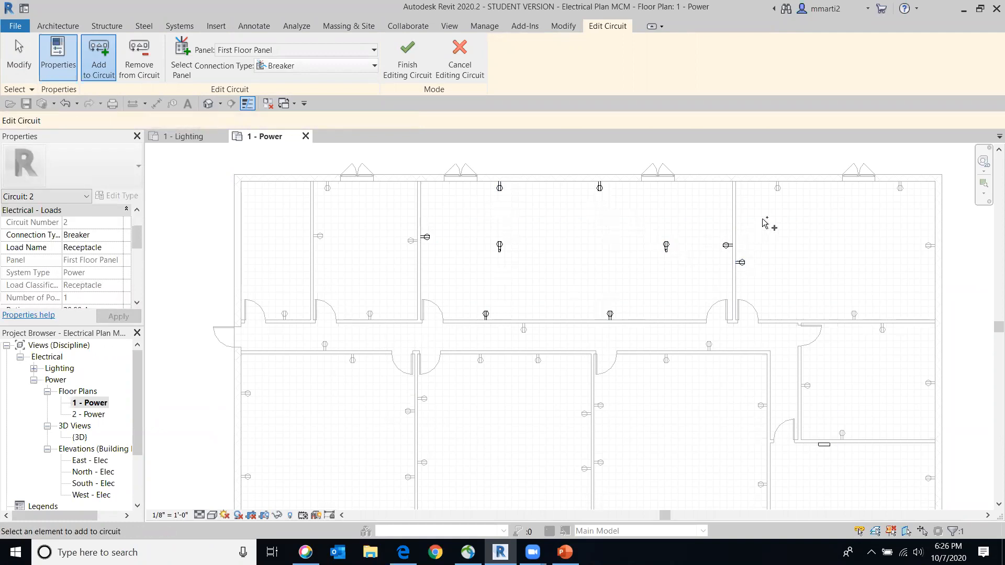
click(779, 189)
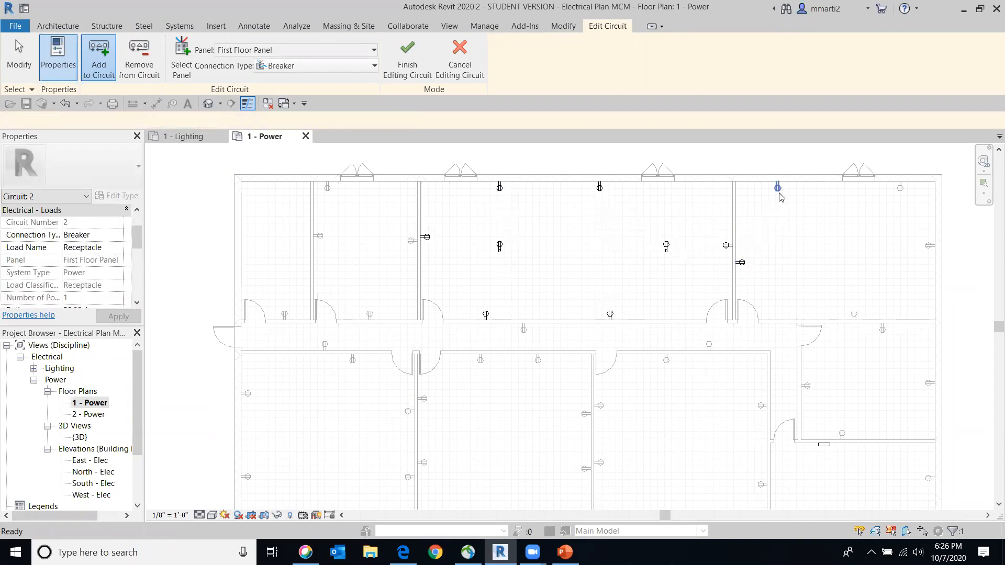
click(900, 188)
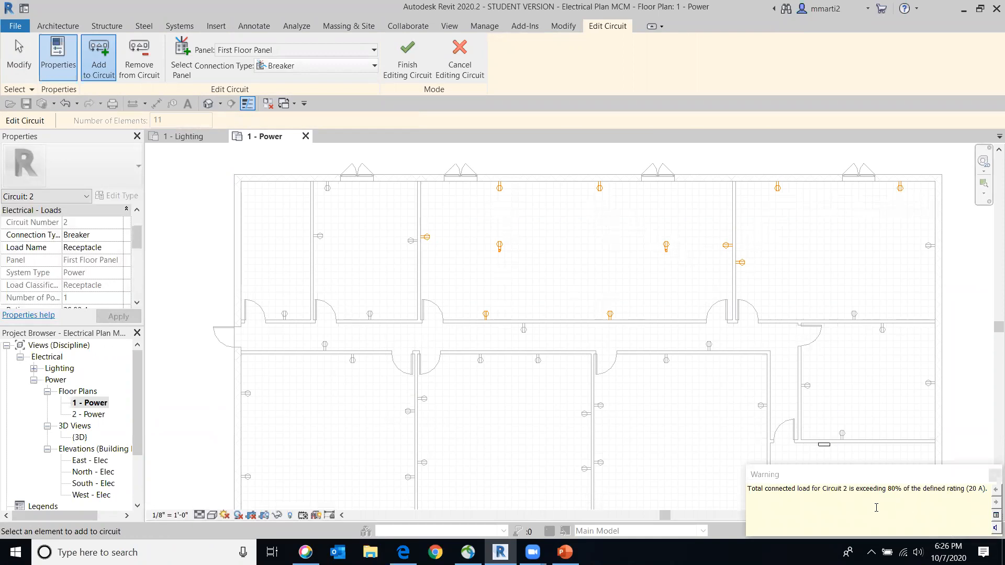
Remove the upper right room's three receptacles from the circuit and finish editing it
click(136, 69)
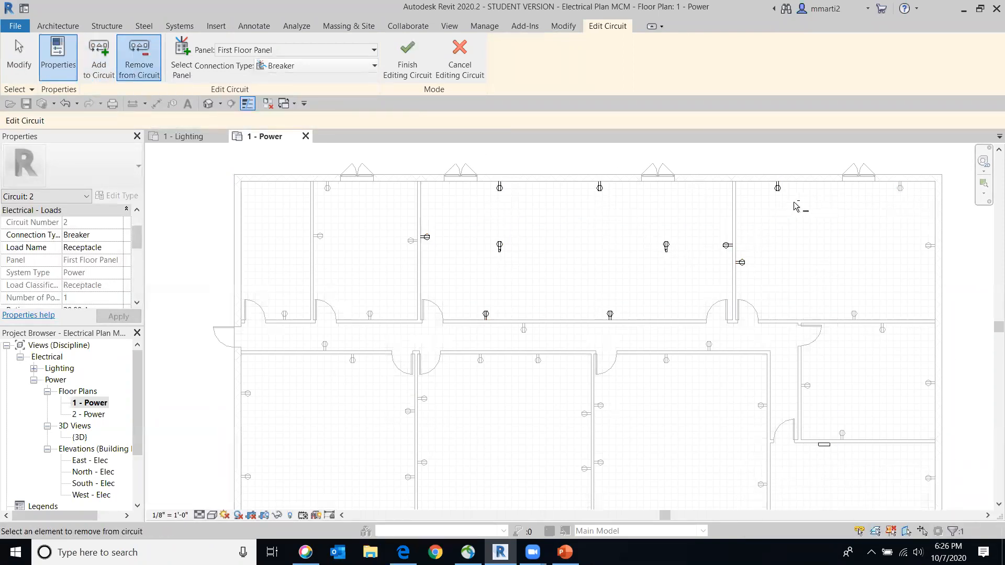
click(778, 188)
click(744, 262)
click(408, 62)
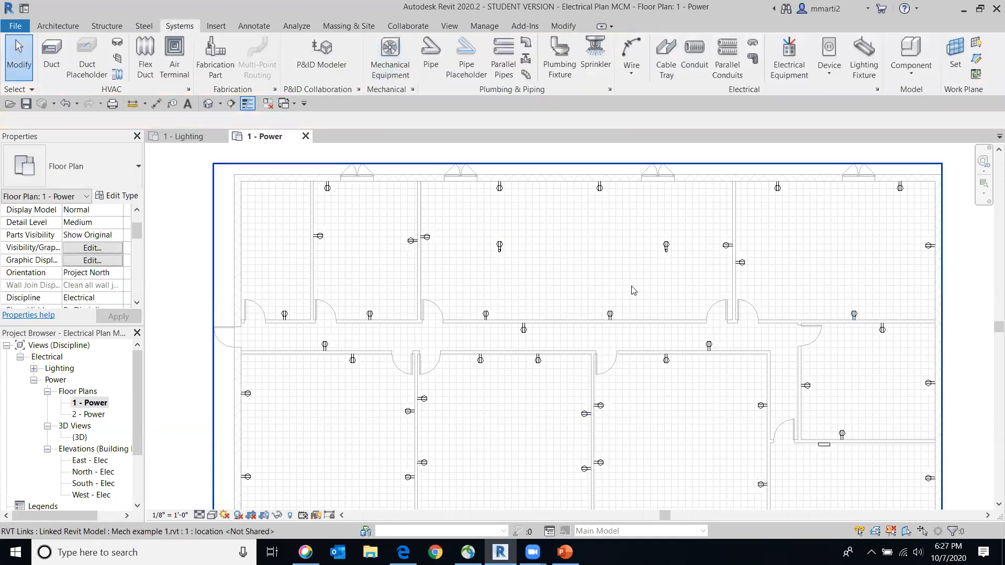
Check the panel and circuit number of the right mid-floor receptacle in the large upper middle room, then clear the selection
click(665, 248)
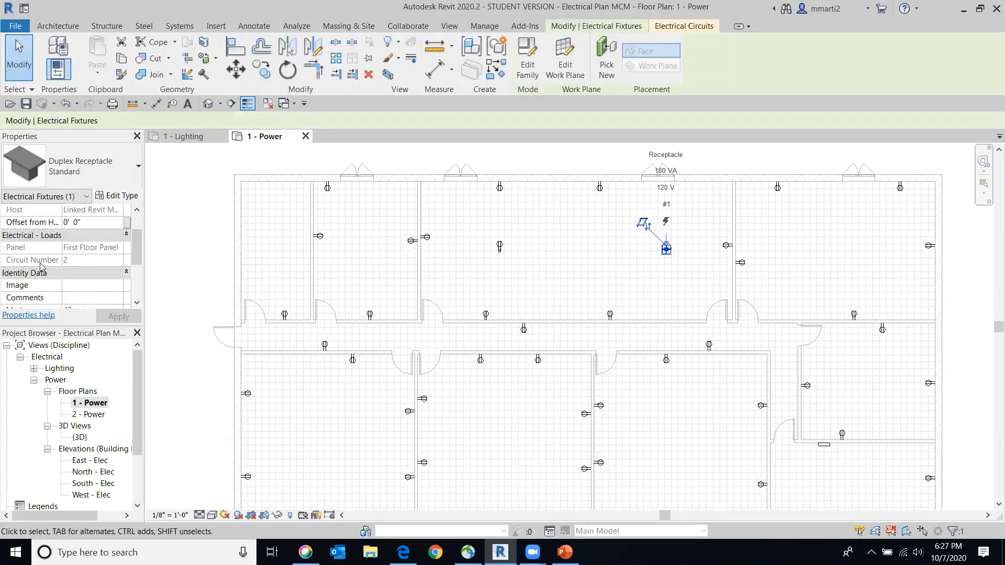
click(966, 328)
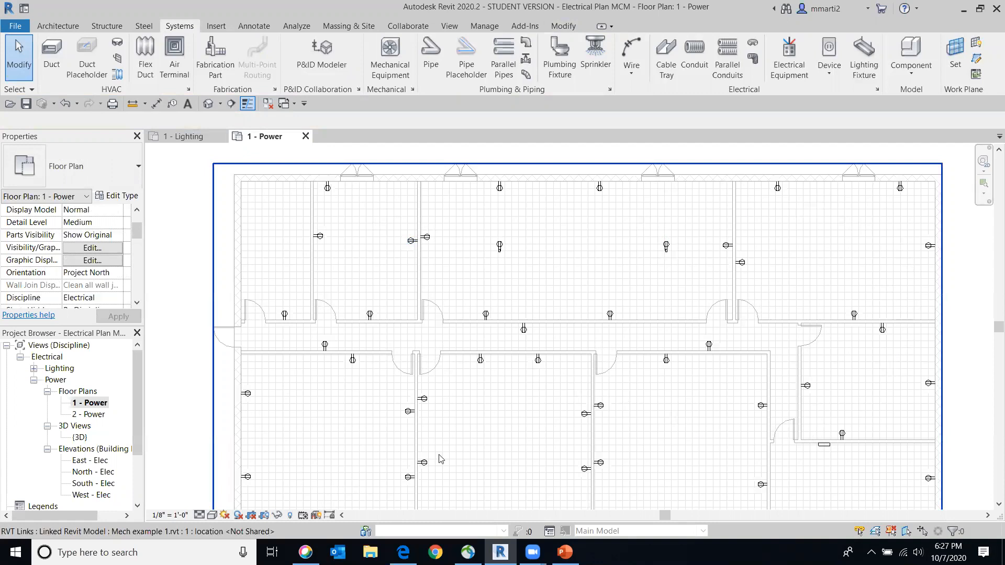
Select the panelboard in the lower right room and view its electrical load properties
scroll(831, 445, down, 2)
middle_drag(831, 446, 735, 351)
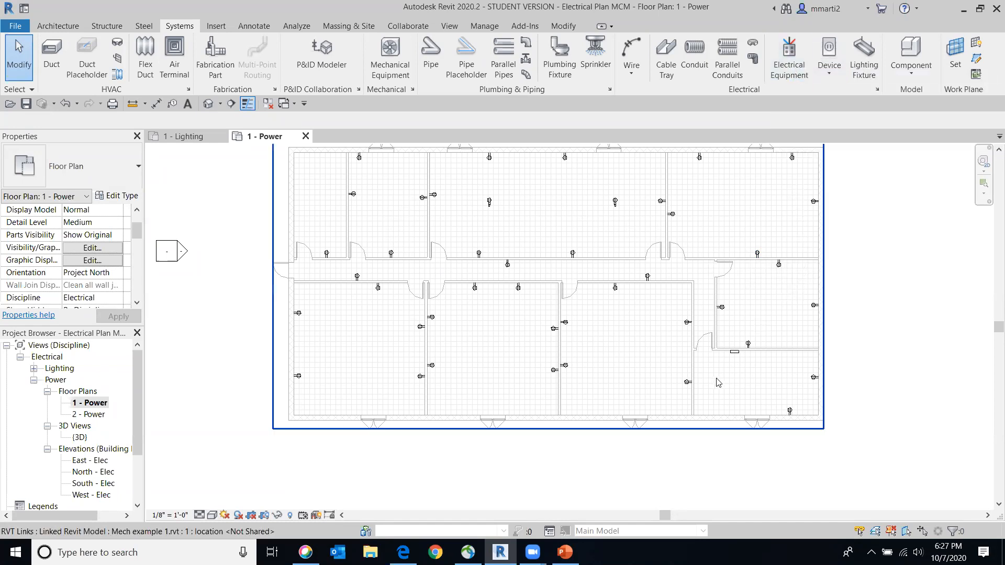
click(735, 356)
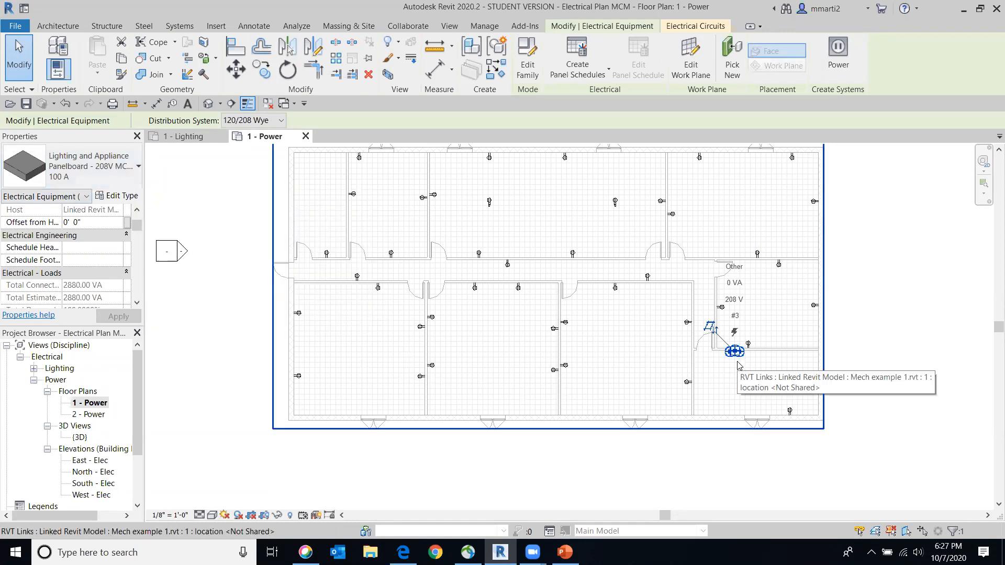
Examine the mid-floor receptacles of the large upper middle room up close in the plan
middle_drag(872, 363, 850, 393)
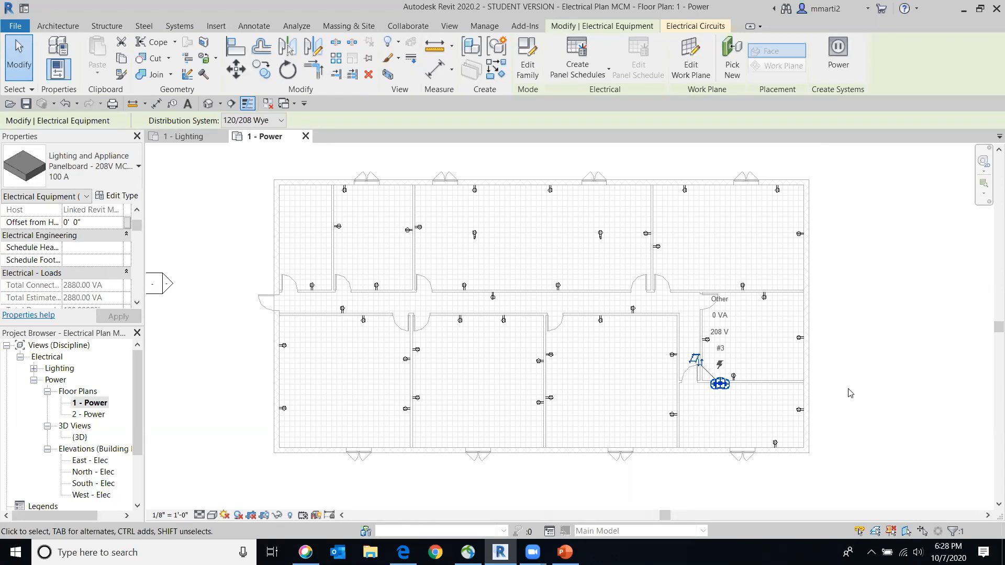
scroll(622, 247, up, 5)
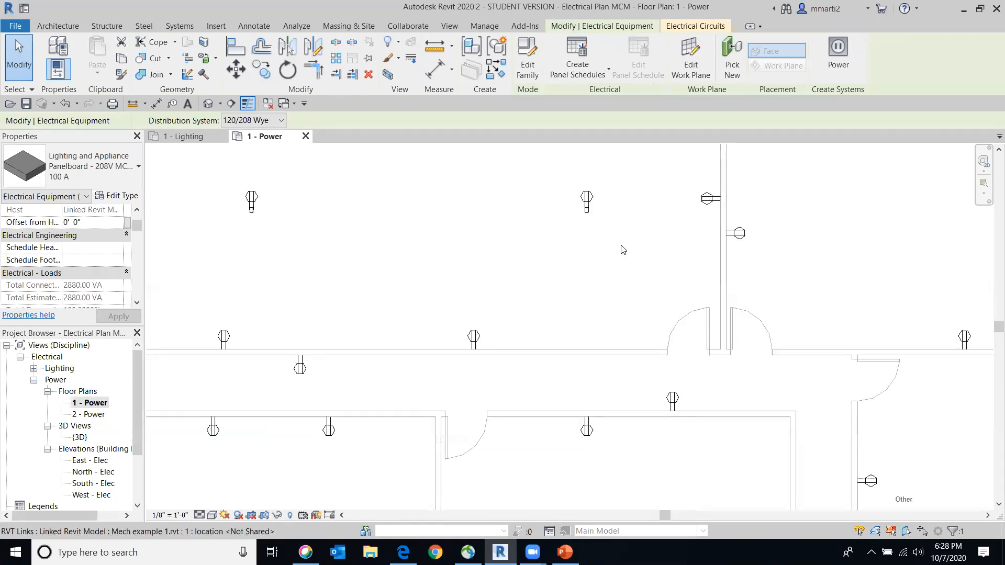
middle_drag(589, 187, 646, 254)
scroll(646, 255, up, 1)
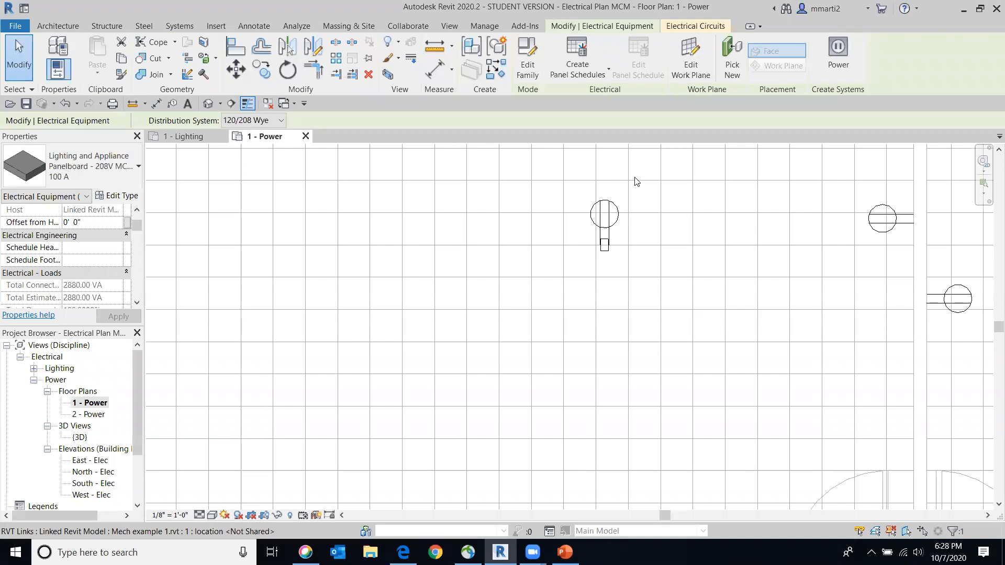
scroll(611, 294, down, 4)
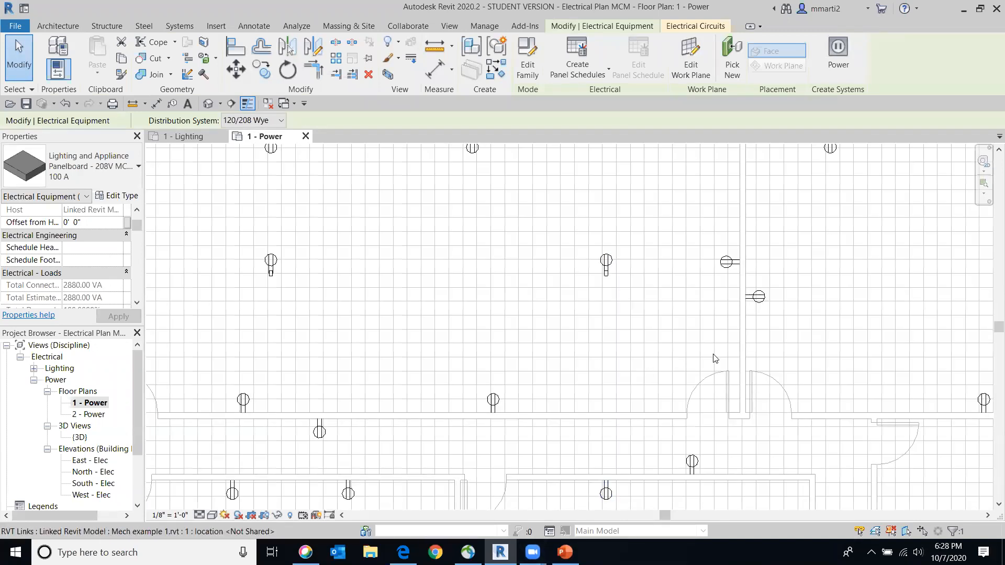
scroll(769, 310, down, 2)
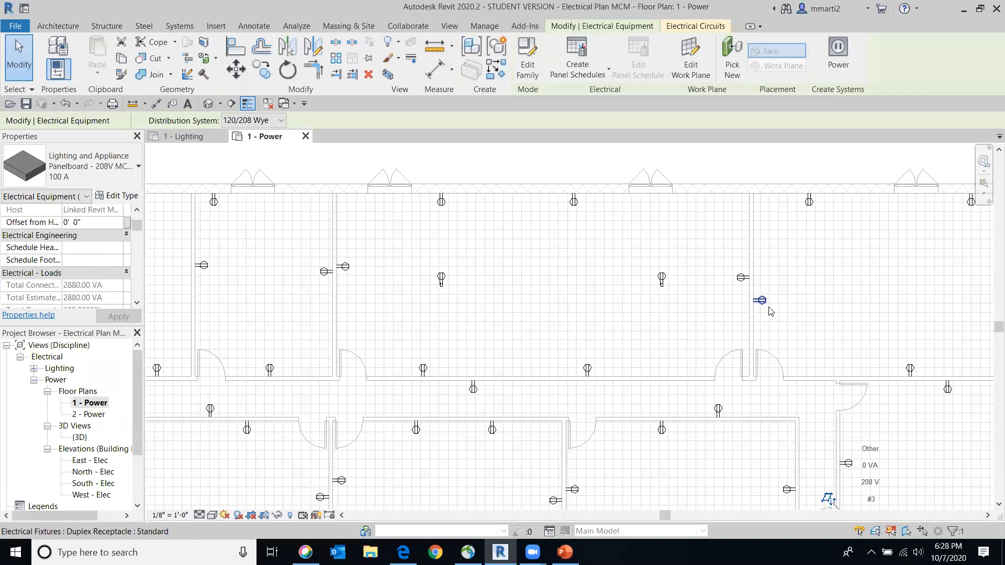
scroll(769, 310, down, 2)
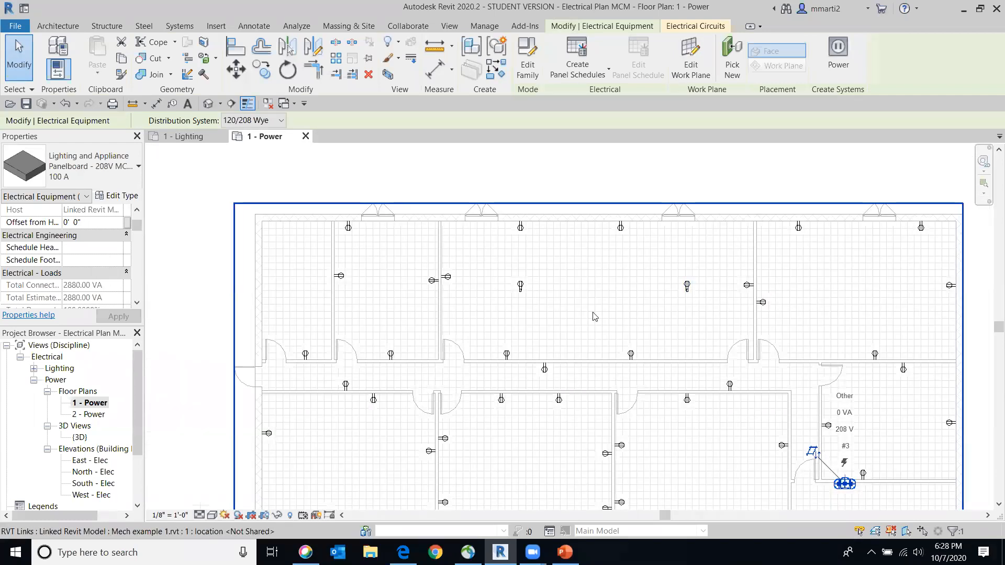
Examine the receptacles and panelboard near the building corner in the default 3D view, and turn off selecting elements by face
click(208, 103)
scroll(556, 367, up, 5)
middle_drag(602, 382, 622, 436)
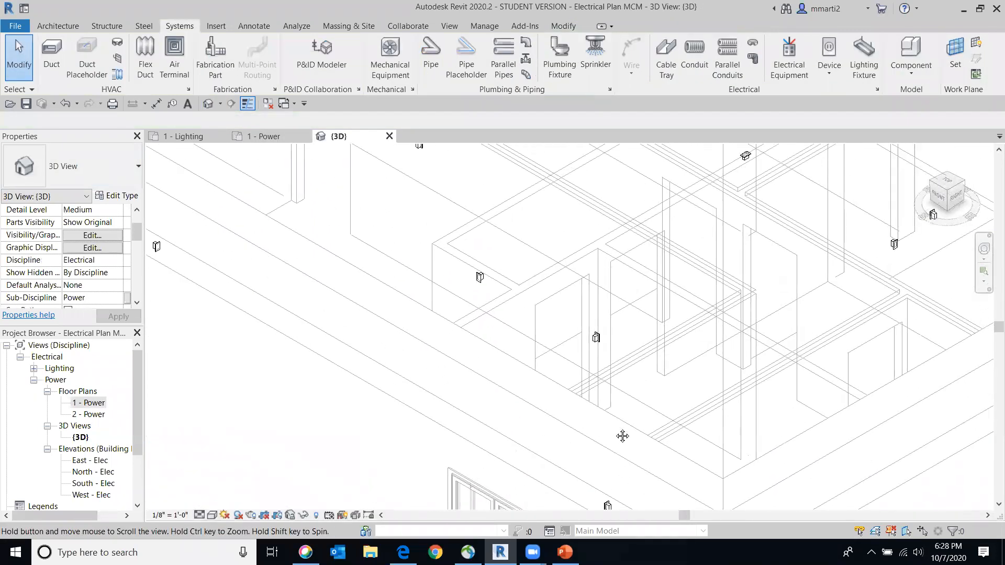
scroll(525, 307, up, 1)
scroll(473, 279, up, 1)
scroll(475, 283, down, 3)
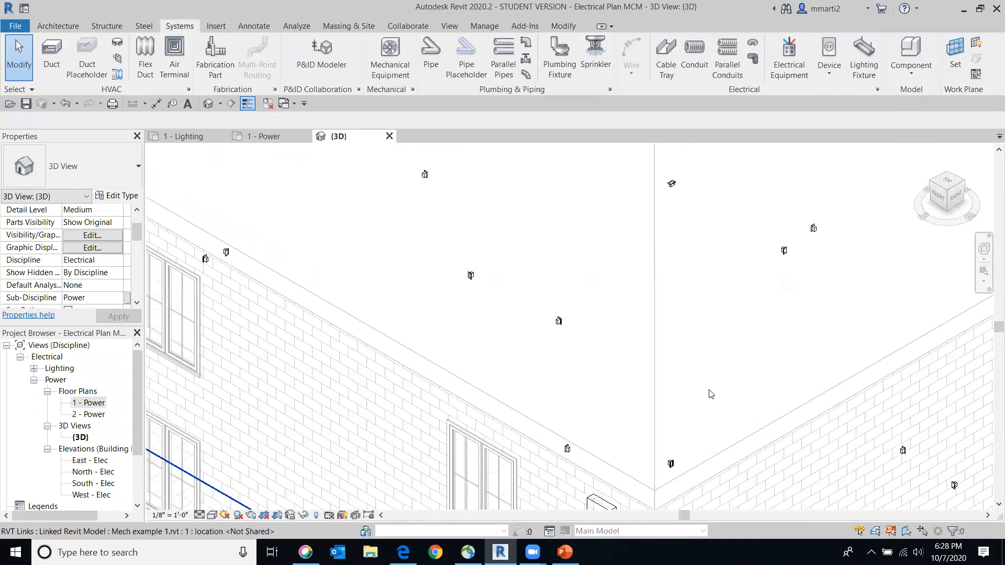
scroll(711, 394, down, 2)
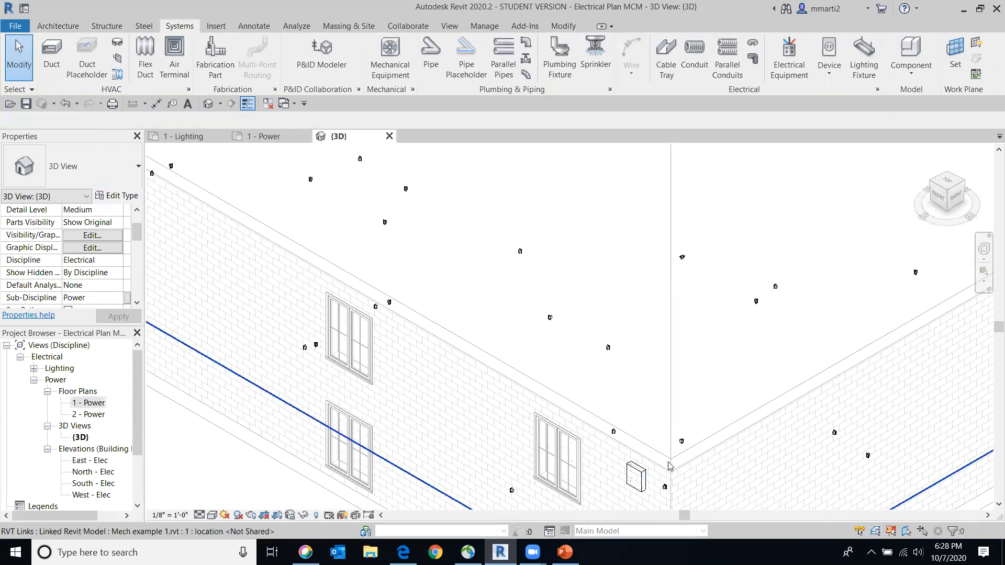
click(906, 531)
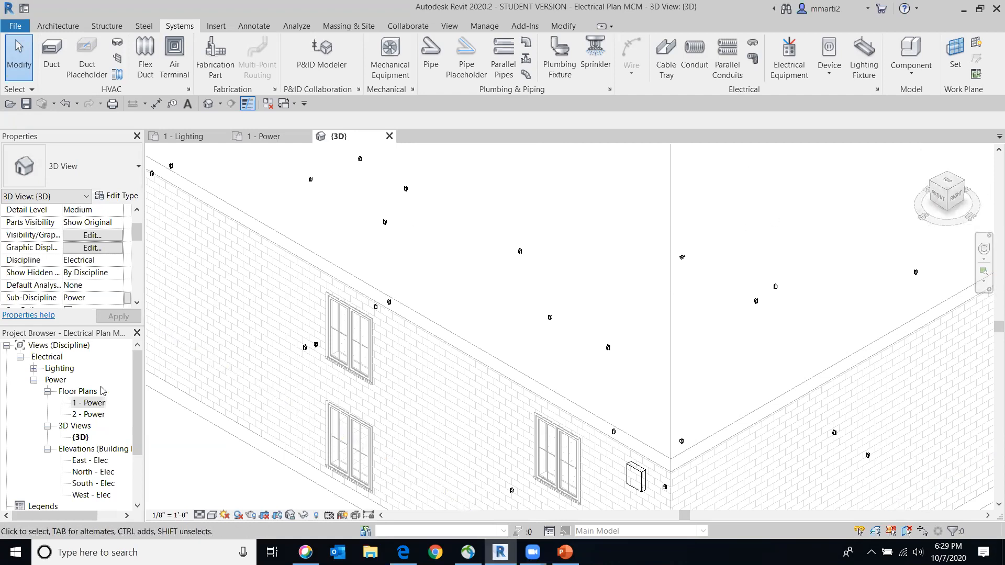
Return to the 1 - Power floor plan and select the First Floor Panel panelboard in the lower right room
double_click(95, 403)
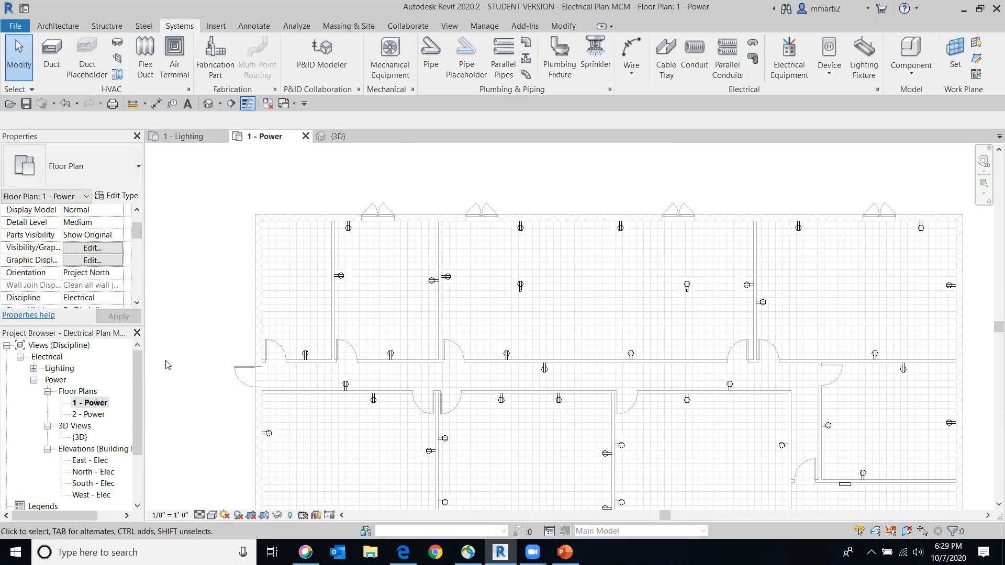
scroll(616, 239, down, 3)
scroll(696, 267, up, 5)
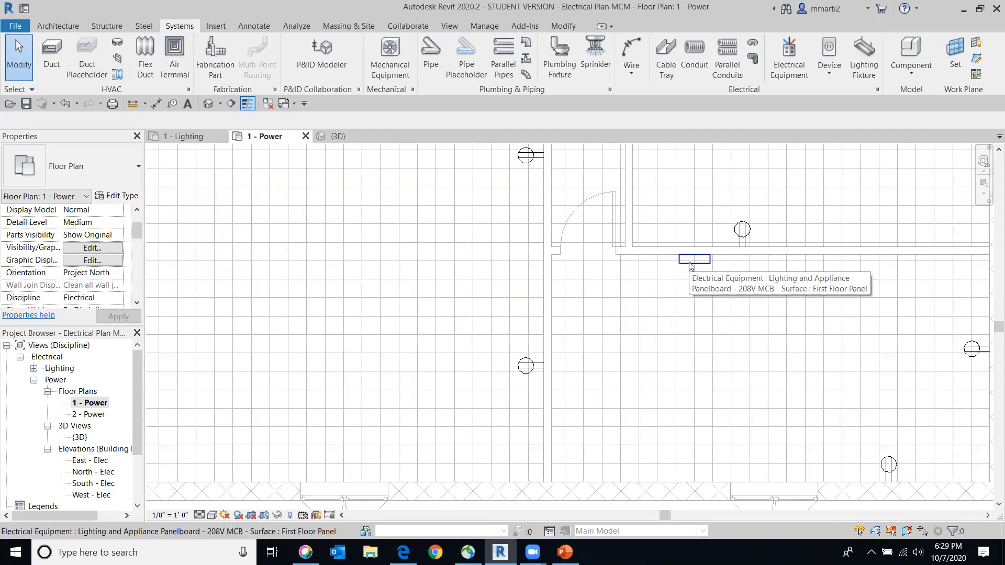
click(690, 262)
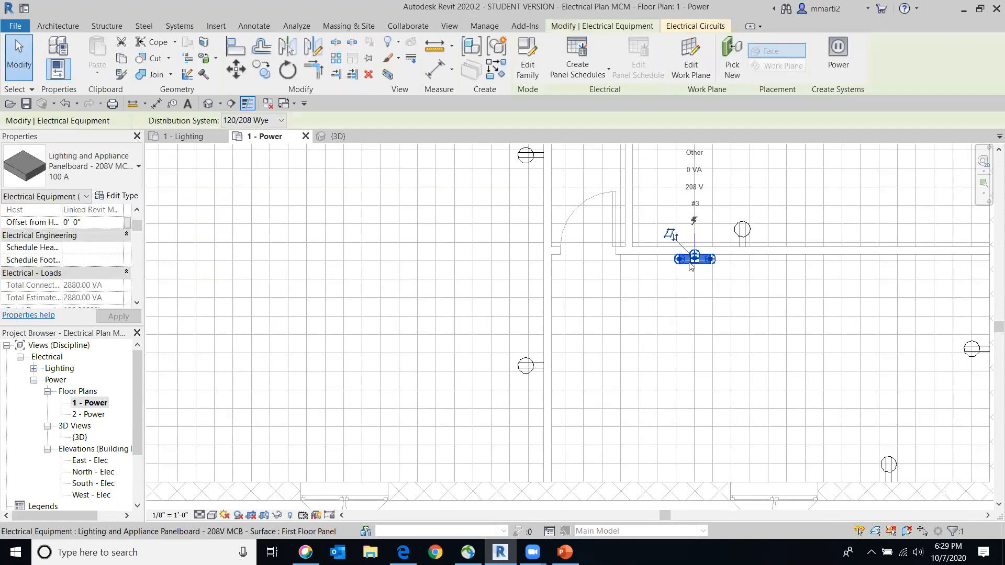
scroll(710, 314, down, 5)
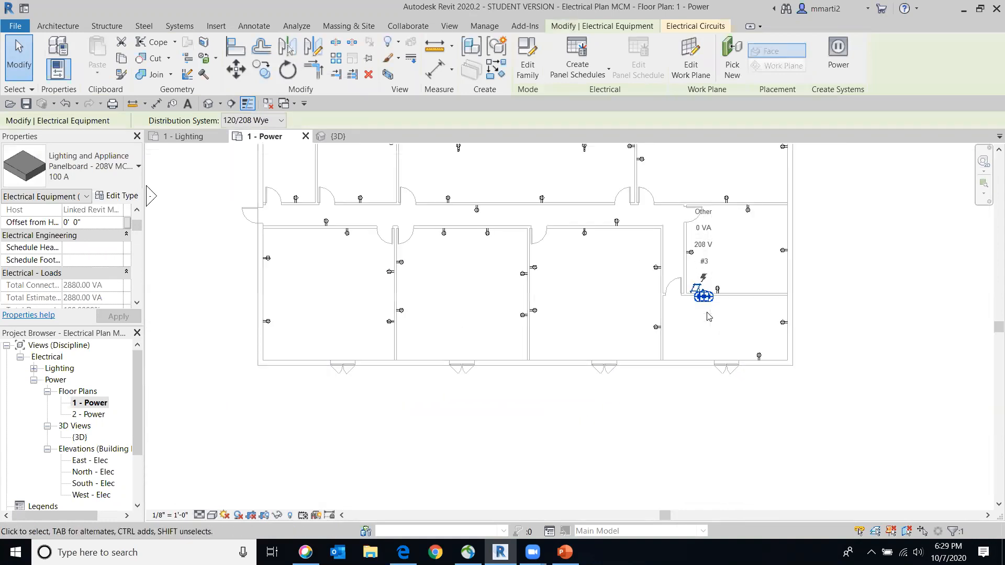
View the model from the right in 3D and select the panelboard to check its mounting height, then clear the selection
click(215, 108)
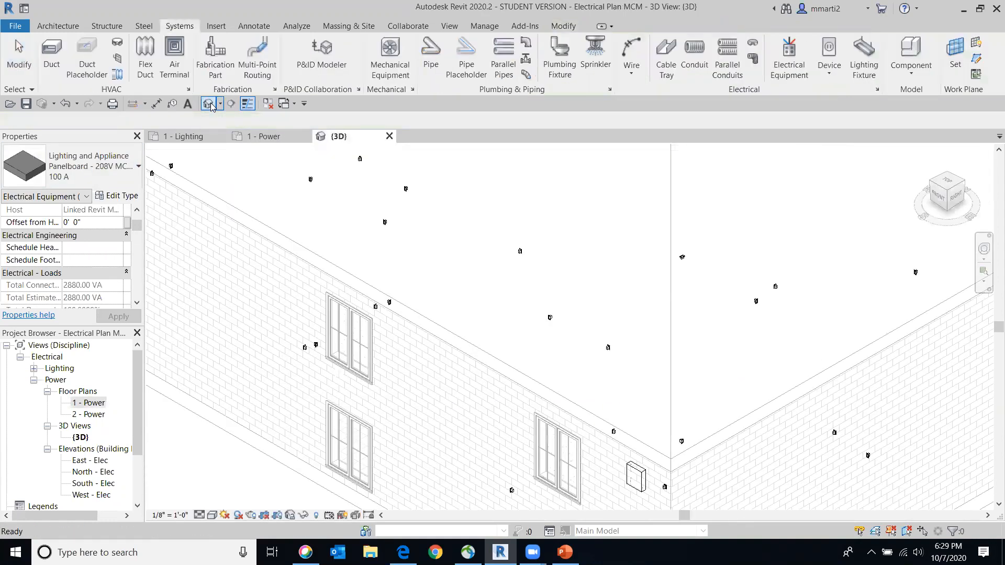
click(956, 197)
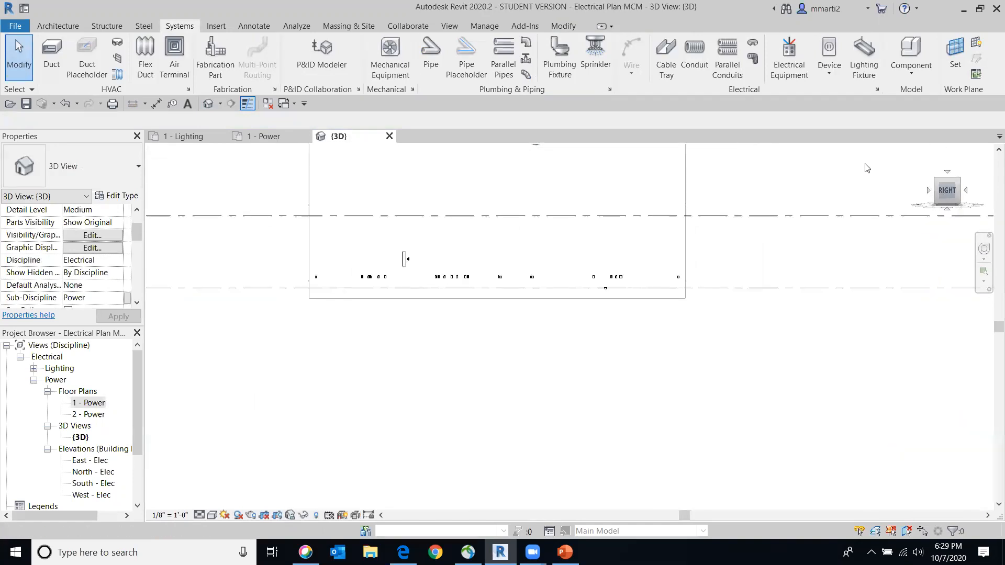
scroll(343, 227, up, 6)
middle_drag(344, 227, 504, 325)
scroll(500, 322, down, 4)
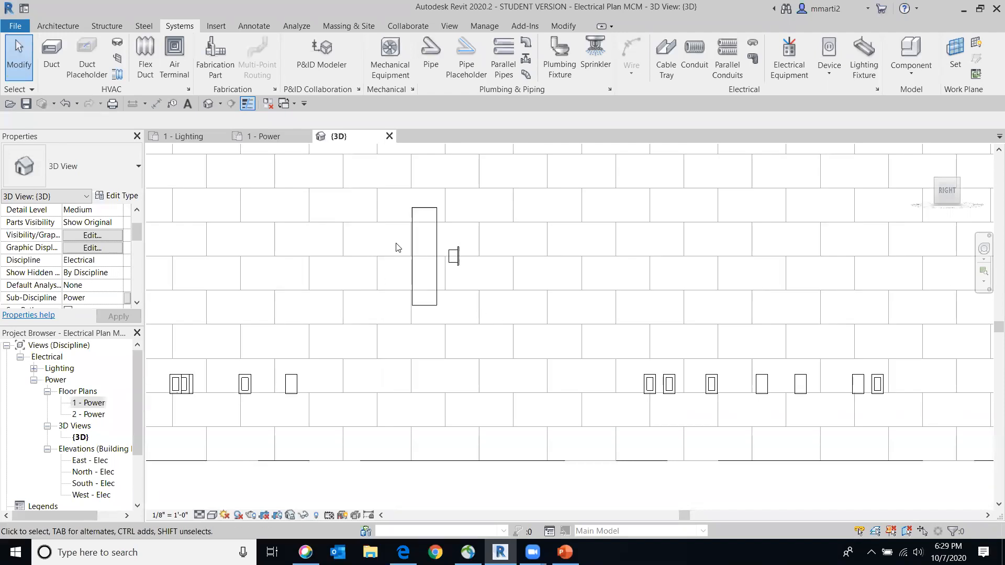
click(412, 240)
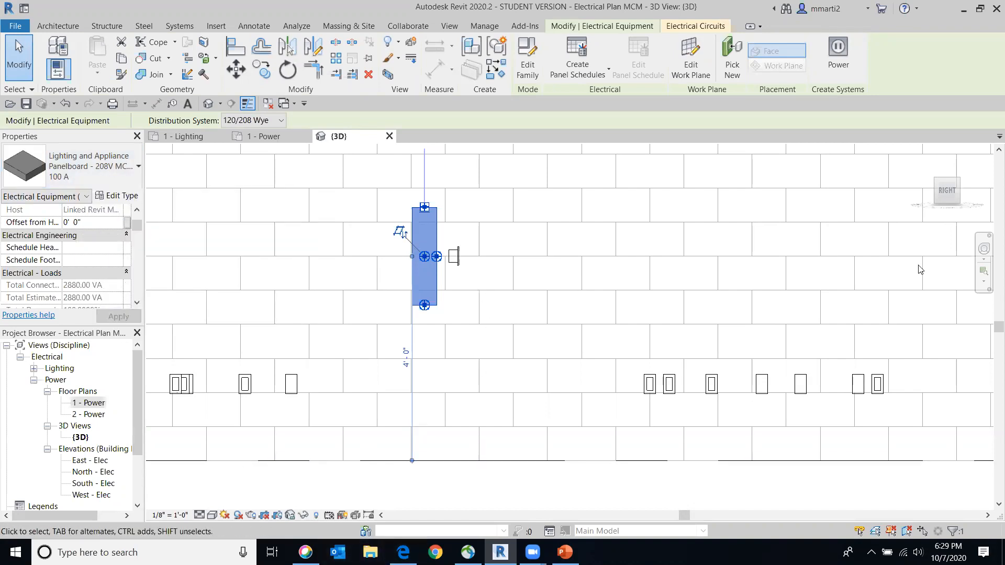
key(Escape)
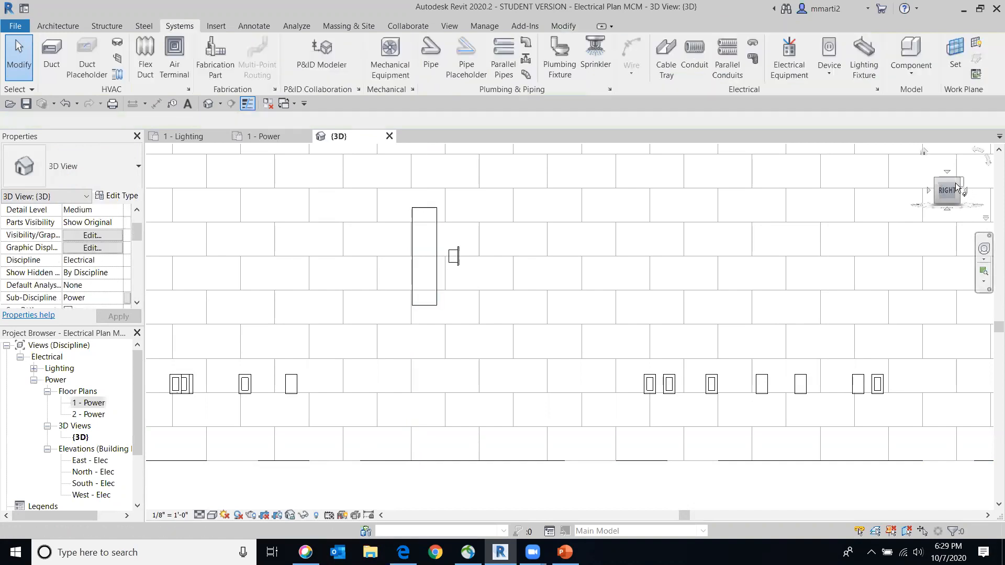
Reset the 3D view to its home orientation and turn it back to the right side view
click(925, 150)
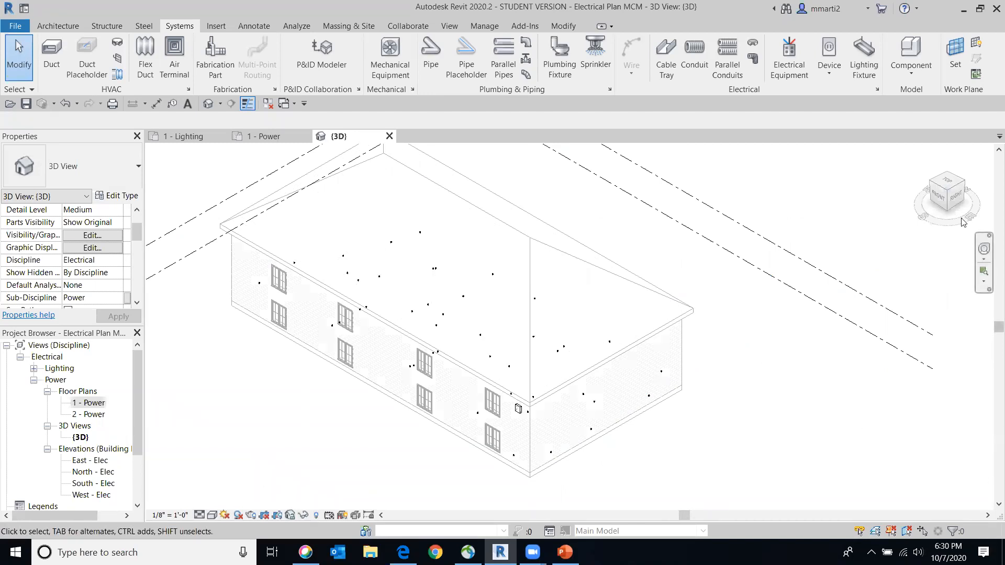
click(956, 200)
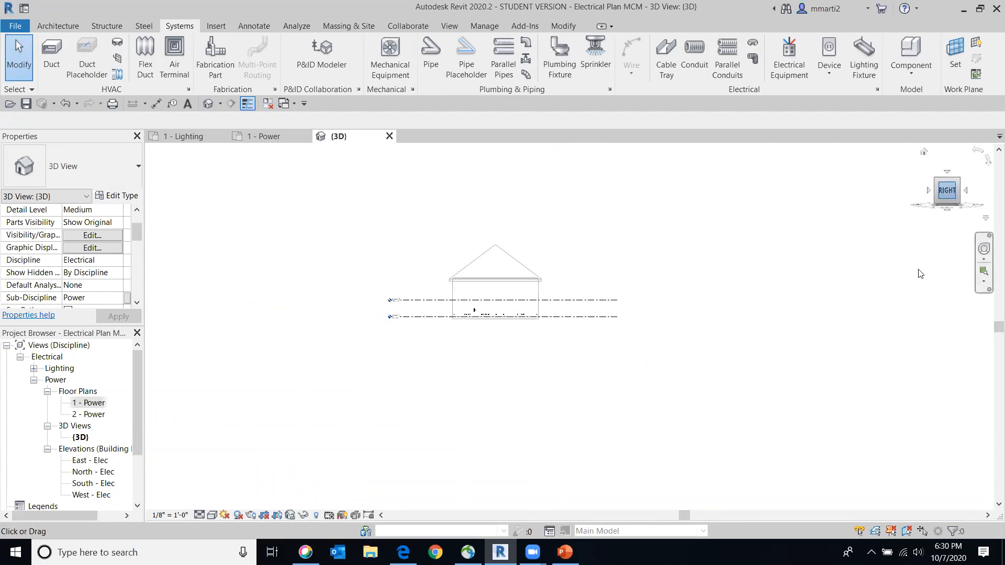
Examine the panelboard and receptacle mounting heights from the building's right side in the 3D view
scroll(361, 231, up, 3)
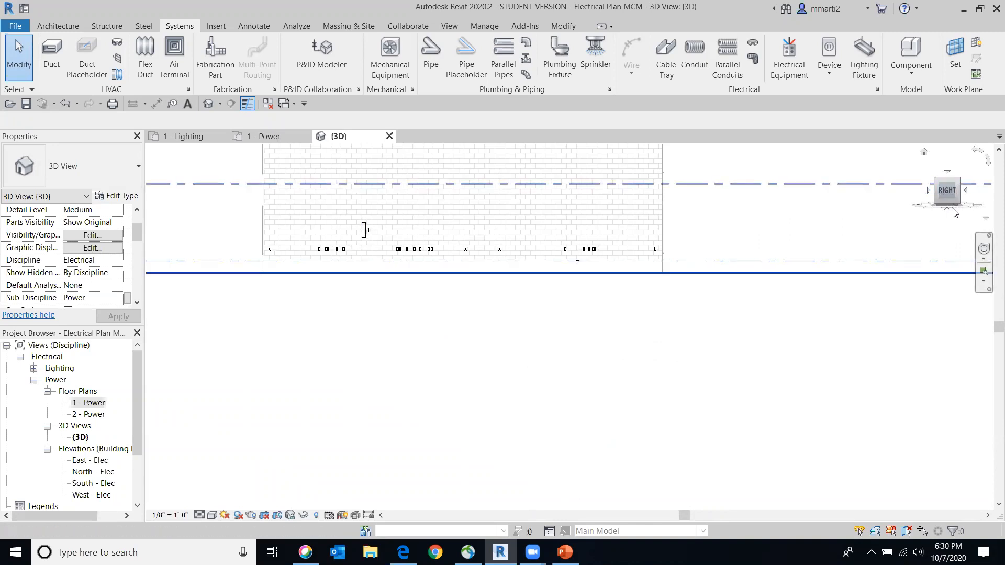
mouse_move(954, 184)
mouse_down()
mouse_move(955, 271)
mouse_move(967, 195)
mouse_up()
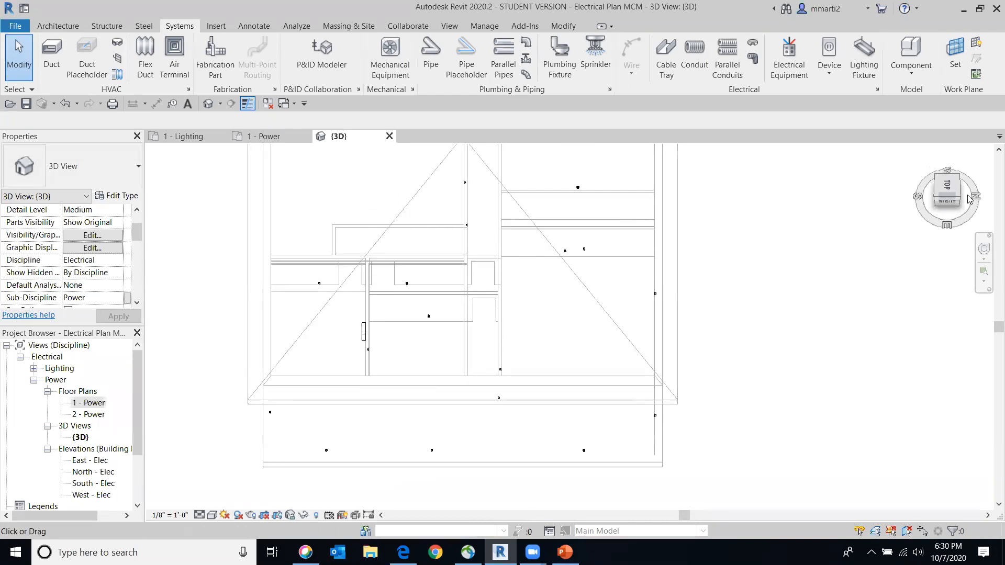
click(969, 198)
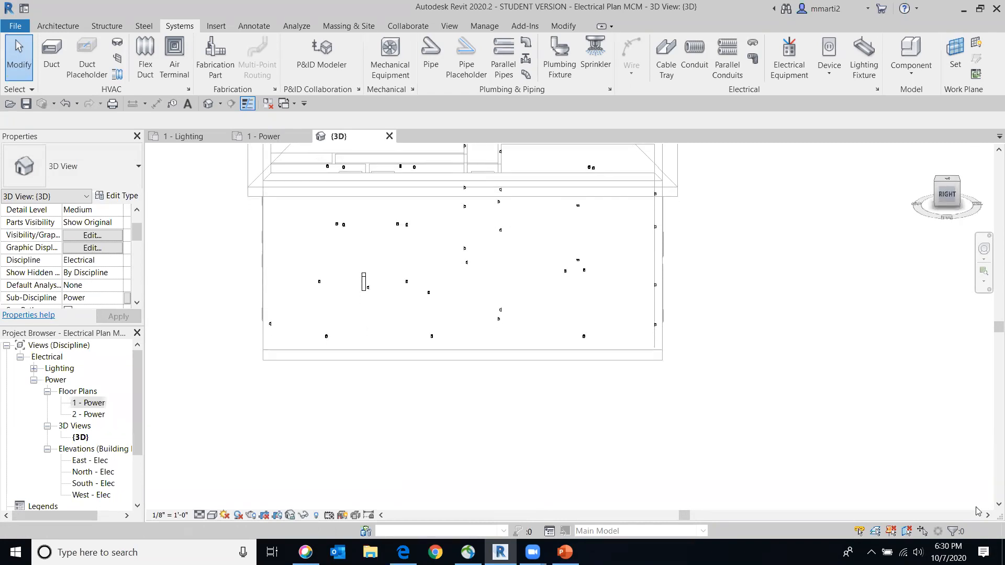
scroll(540, 370, down, 5)
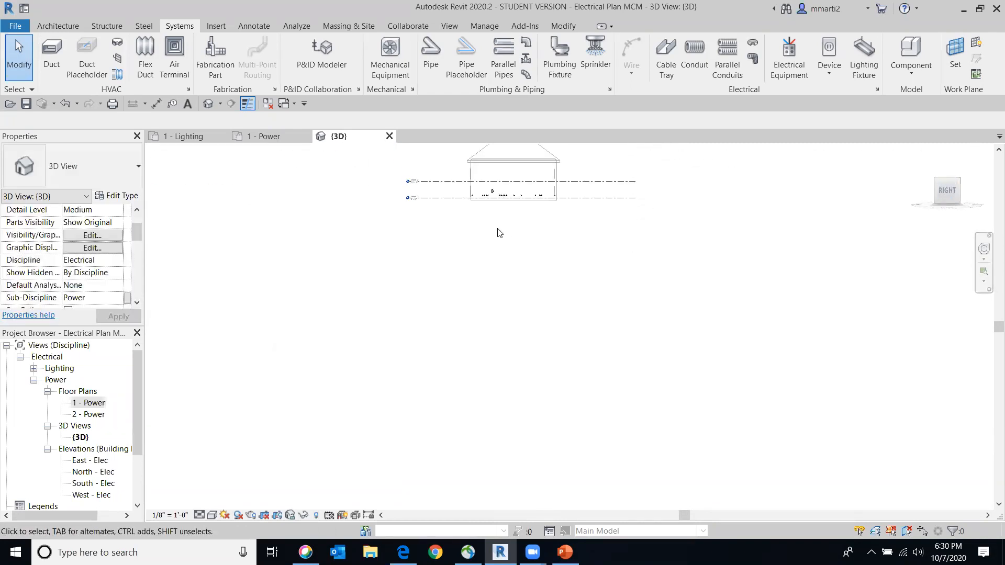
scroll(540, 370, up, 8)
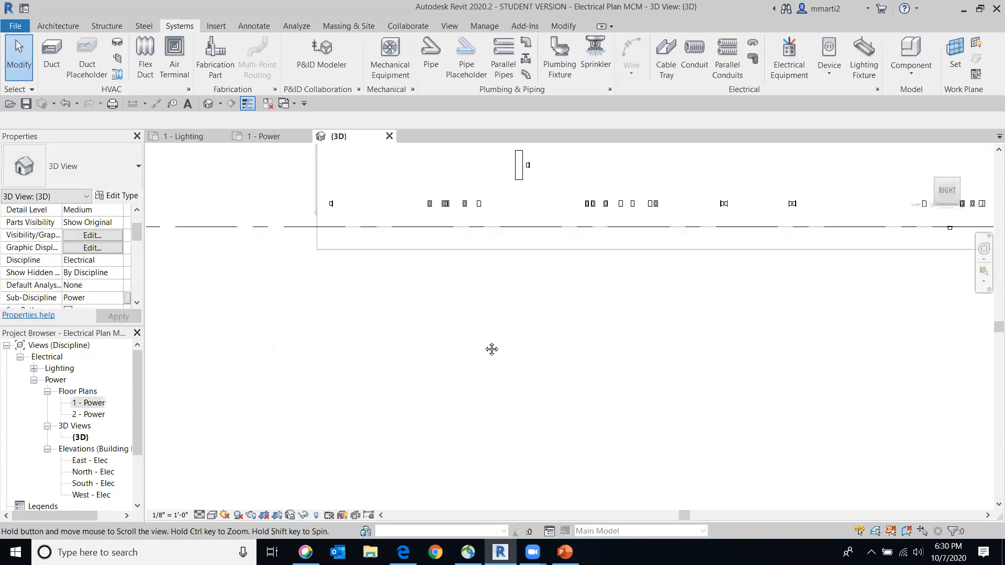
scroll(496, 323, up, 1)
scroll(472, 215, up, 1)
middle_drag(487, 252, 371, 401)
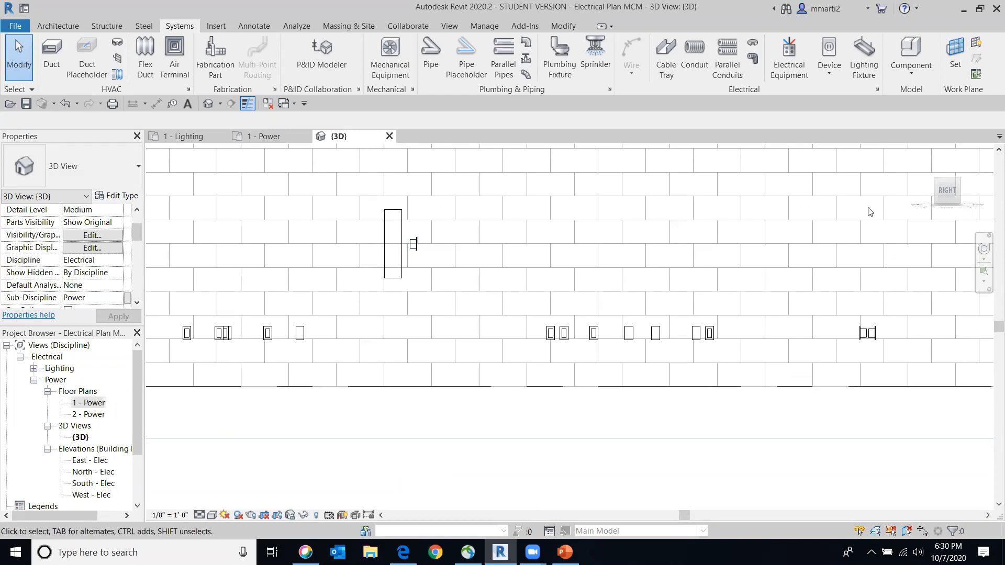
Turn the 3D view to the front side and inspect the receptacle and panelboard heights along the building
click(946, 184)
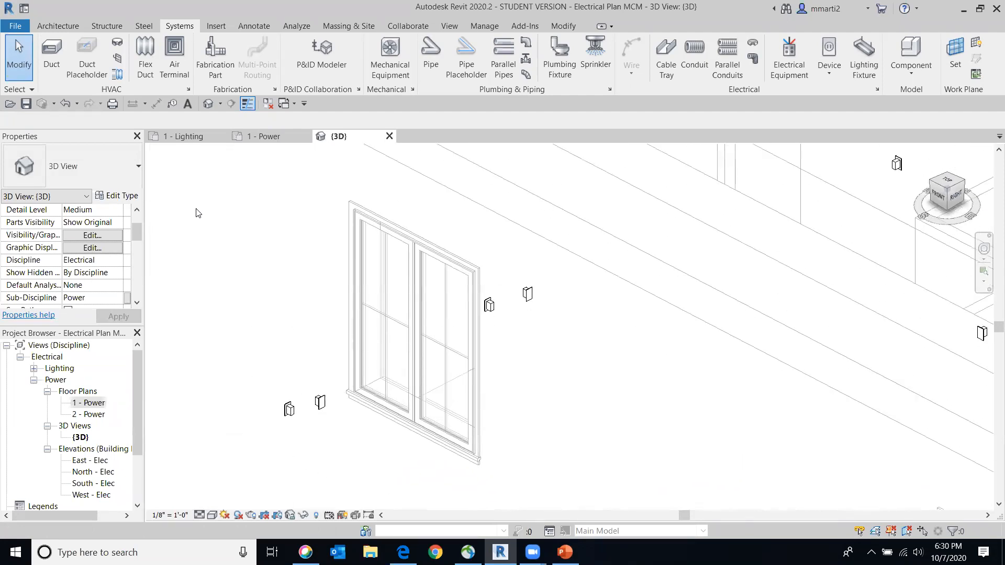
click(941, 200)
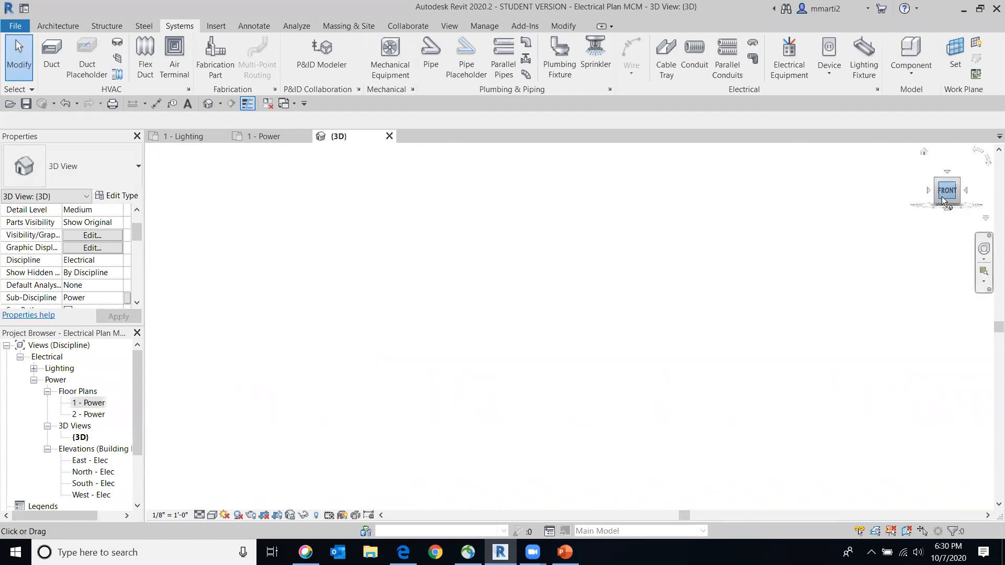
scroll(565, 366, up, 6)
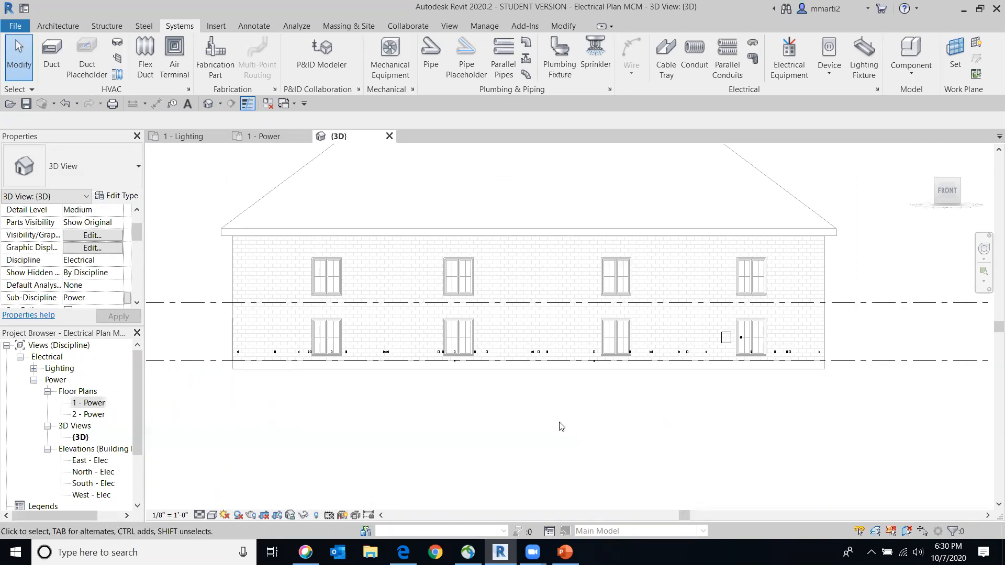
Return to the 1 - Power floor plan and check the circuit assignments of a corridor-wall receptacle and a lower-room receptacle
double_click(84, 403)
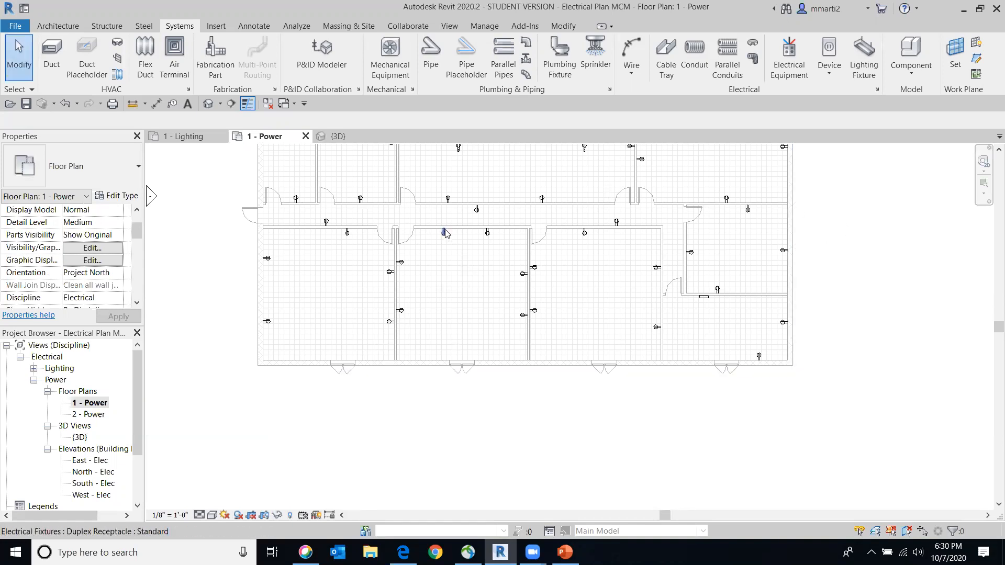
click(448, 201)
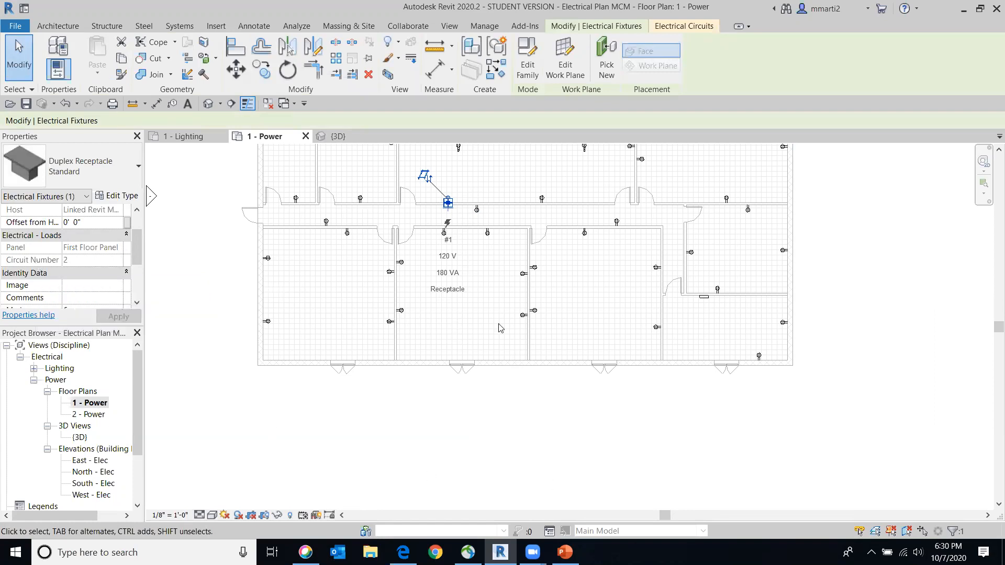
click(409, 313)
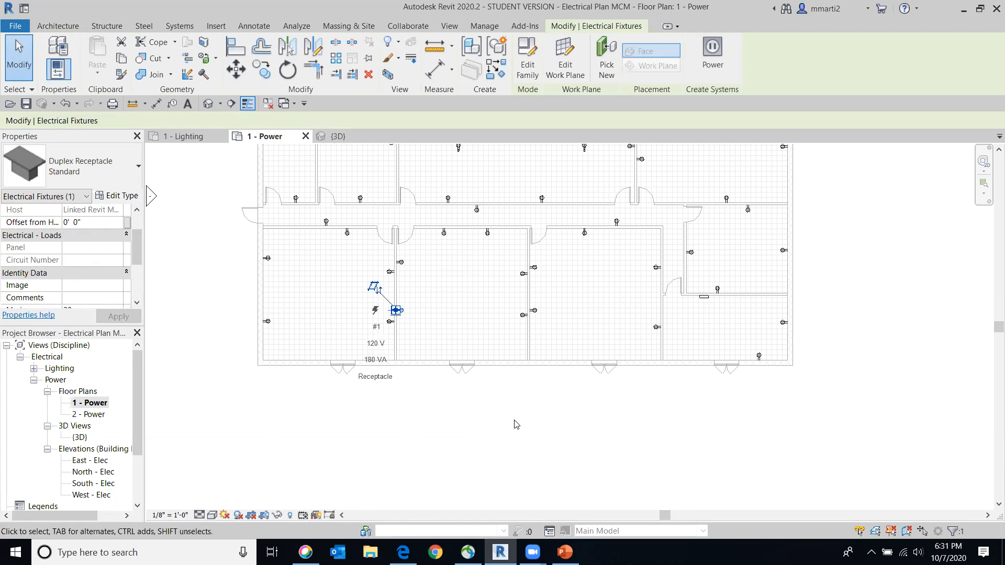
click(548, 431)
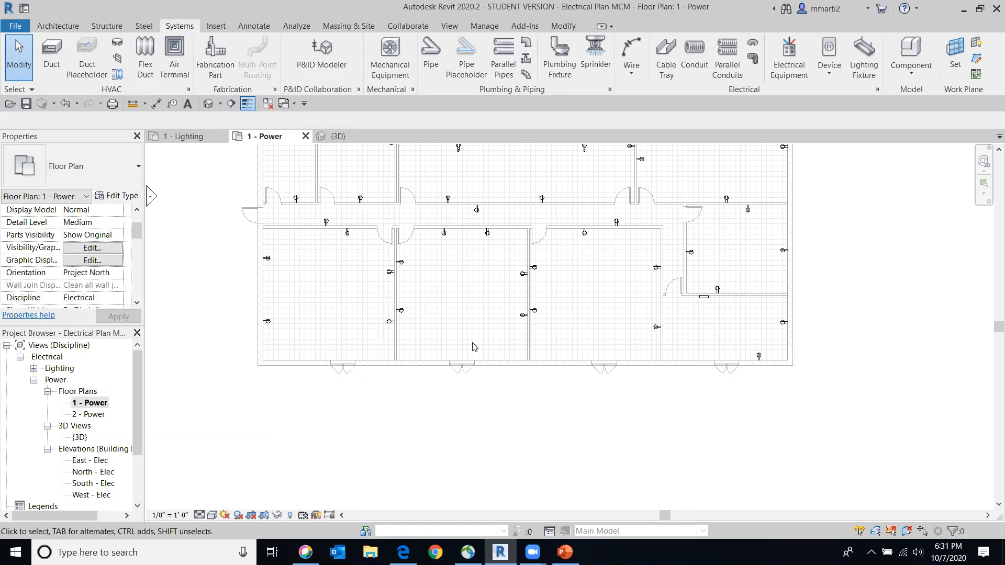
middle_drag(473, 347, 501, 445)
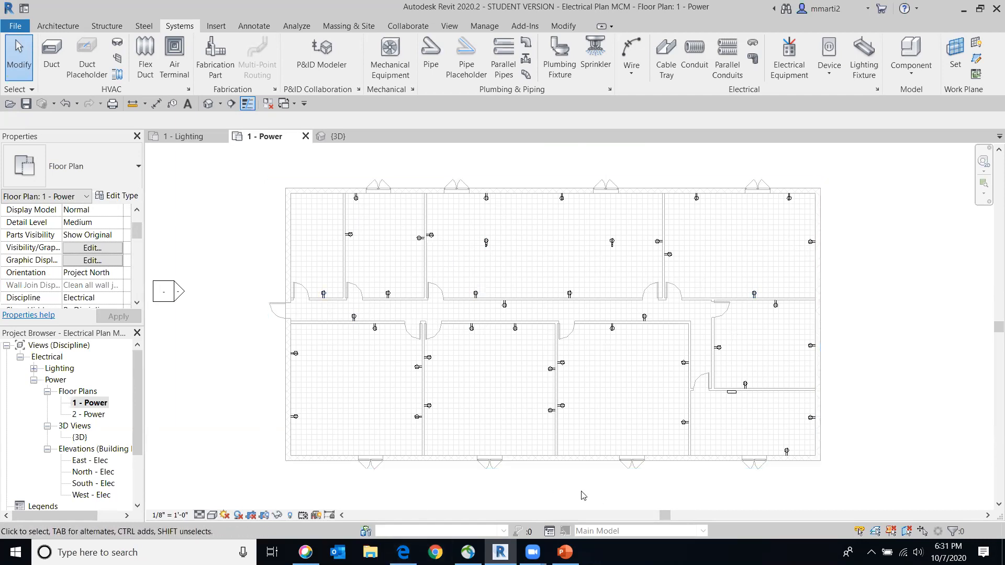
middle_drag(584, 496, 587, 478)
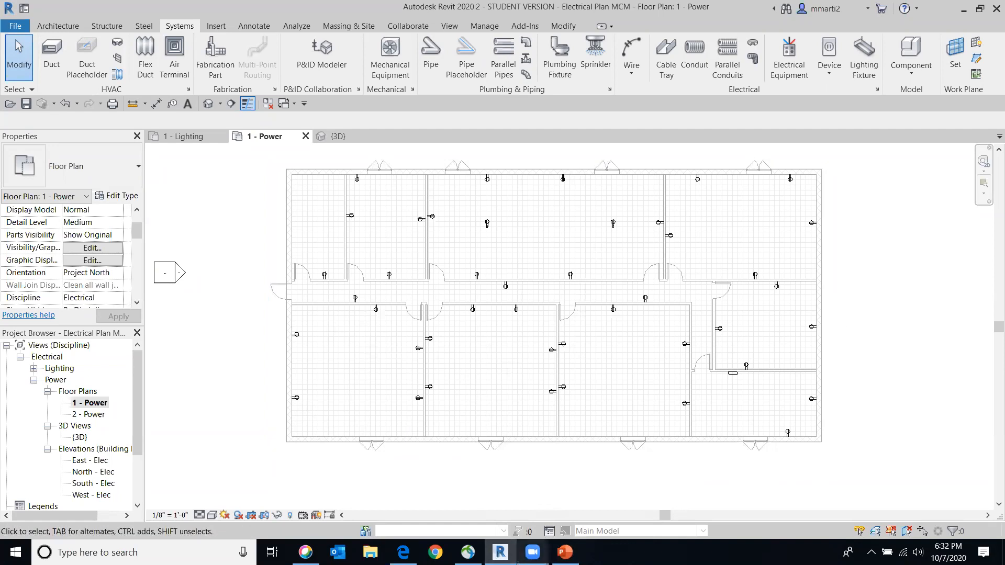
Switch to PowerPoint to read the Placement of Outlets slide, and return to the Revit floor plan
mouse_move(565, 552)
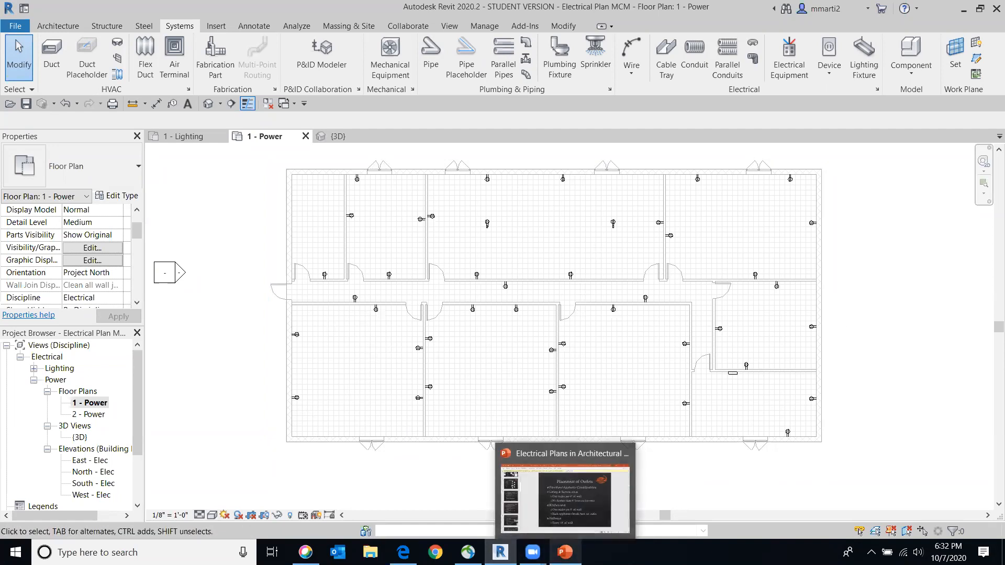
click(580, 514)
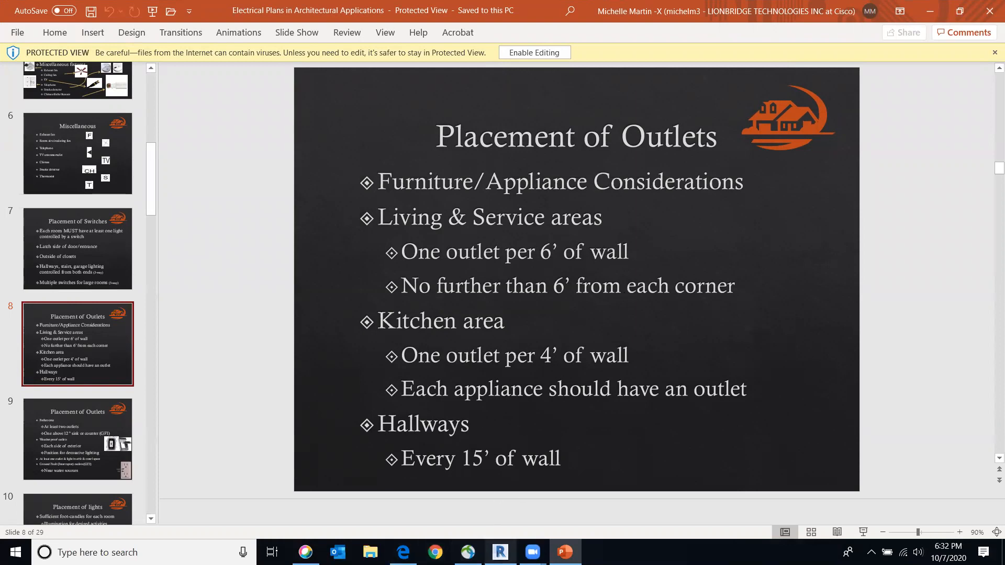
click(500, 552)
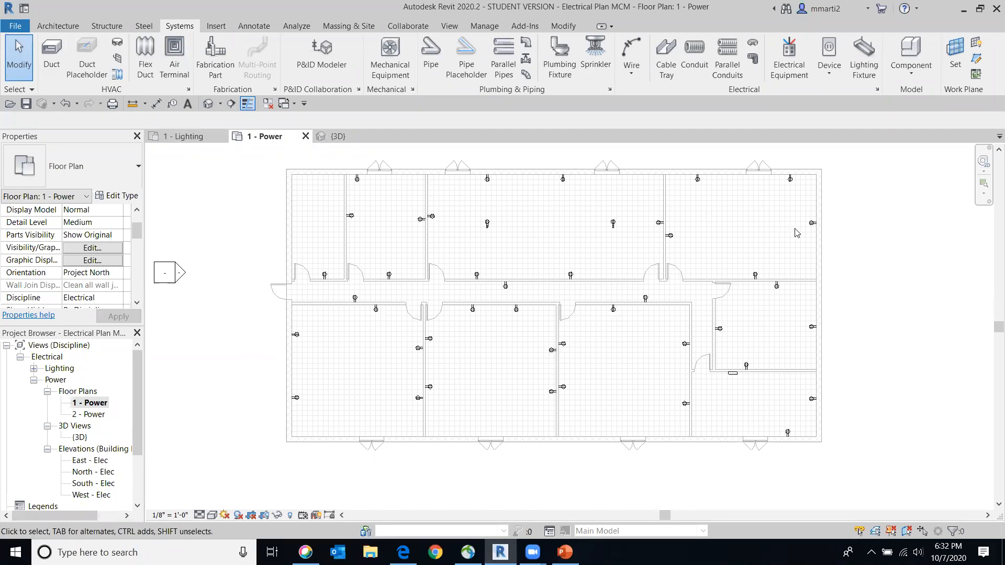
Measure the inside length of the exterior top wall in the plan's upper-left room
click(563, 26)
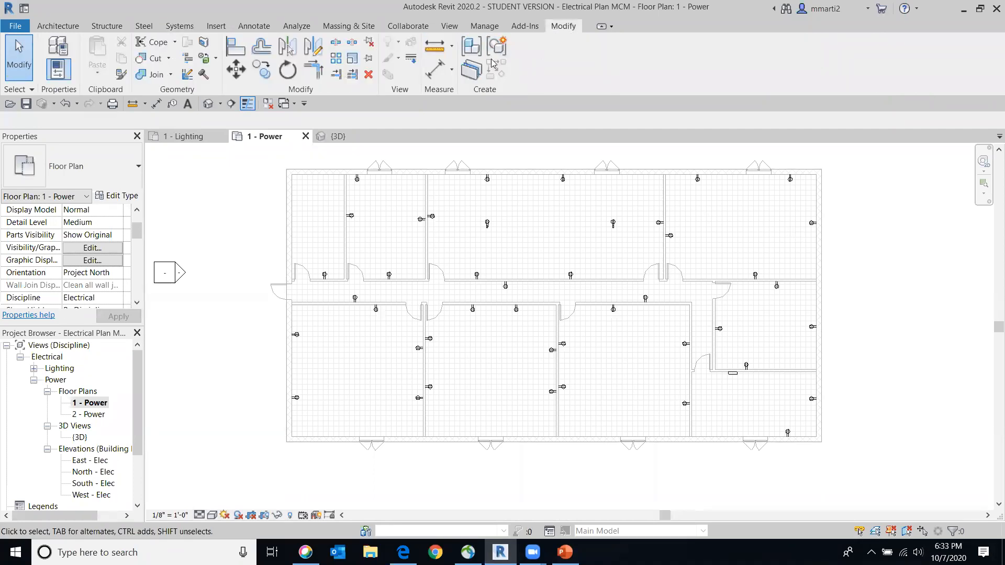
click(434, 48)
scroll(315, 187, up, 3)
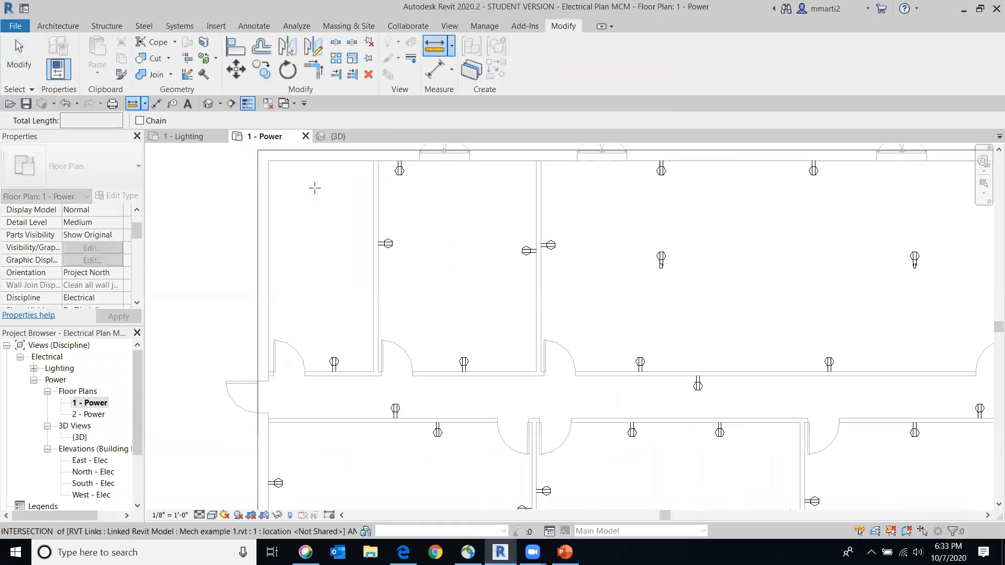
click(267, 160)
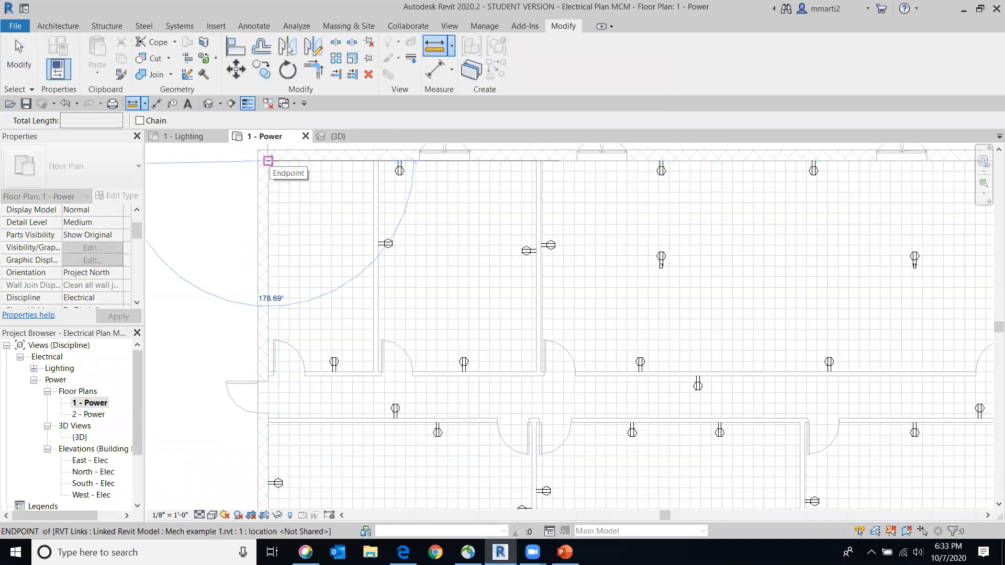
click(373, 161)
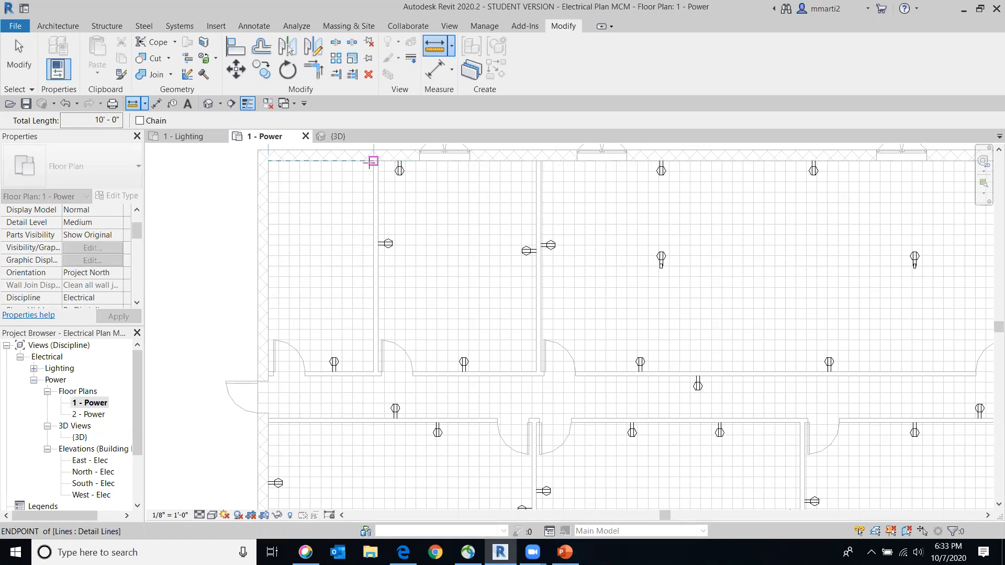
click(373, 161)
Check the outlet spacing rules in the PowerPoint slide, then return to Revit and end the wall measurement
key(alt+Tab)
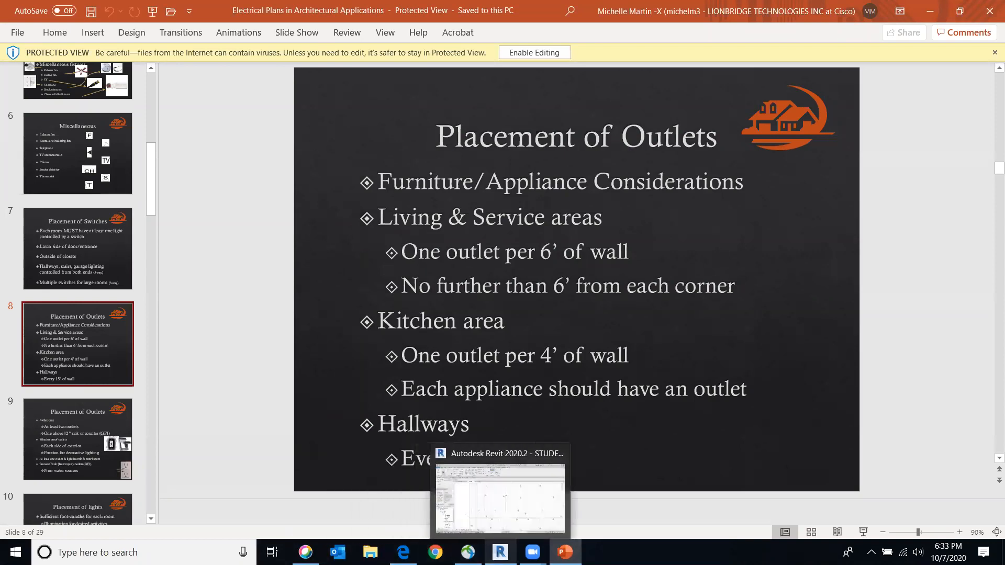
click(499, 553)
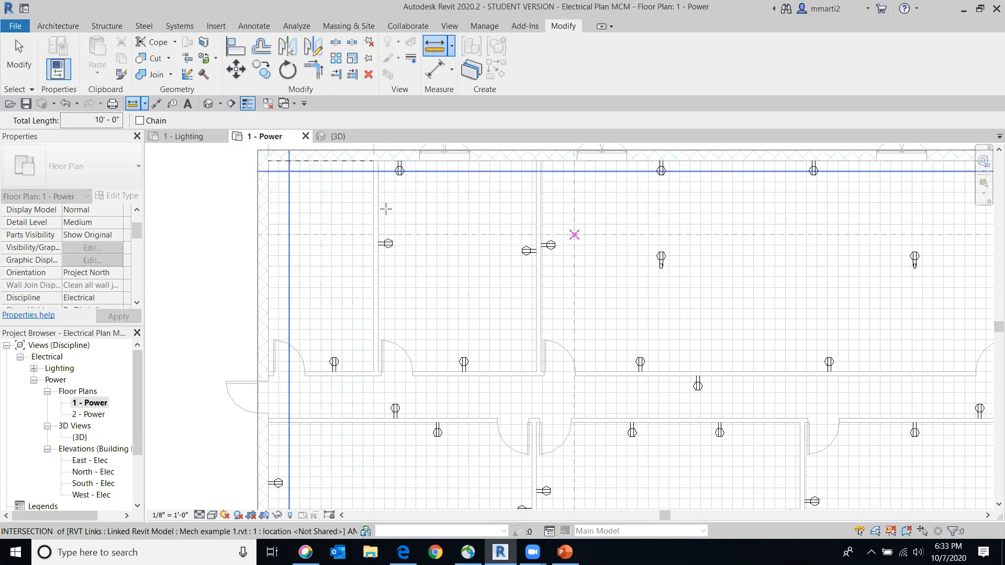
key(Escape)
key(Escape)
Measure the exterior top wall of the second room from the left, between its two partition walls
scroll(433, 250, up, 6)
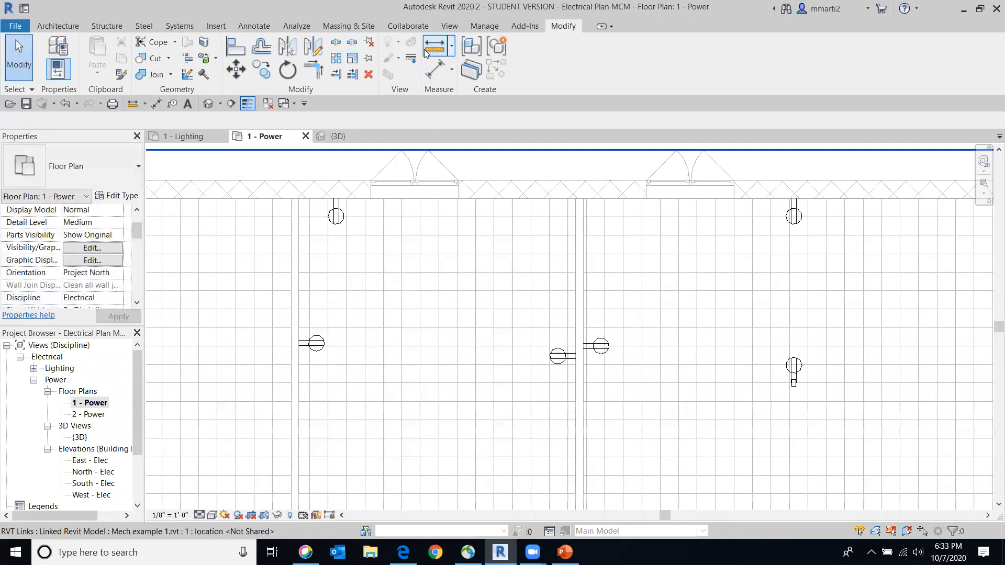
click(434, 47)
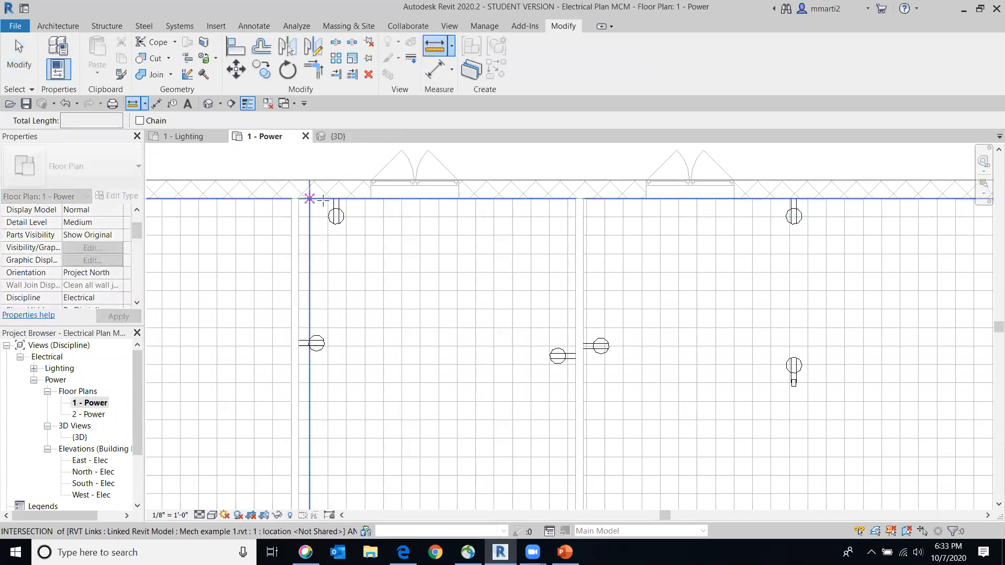
click(298, 199)
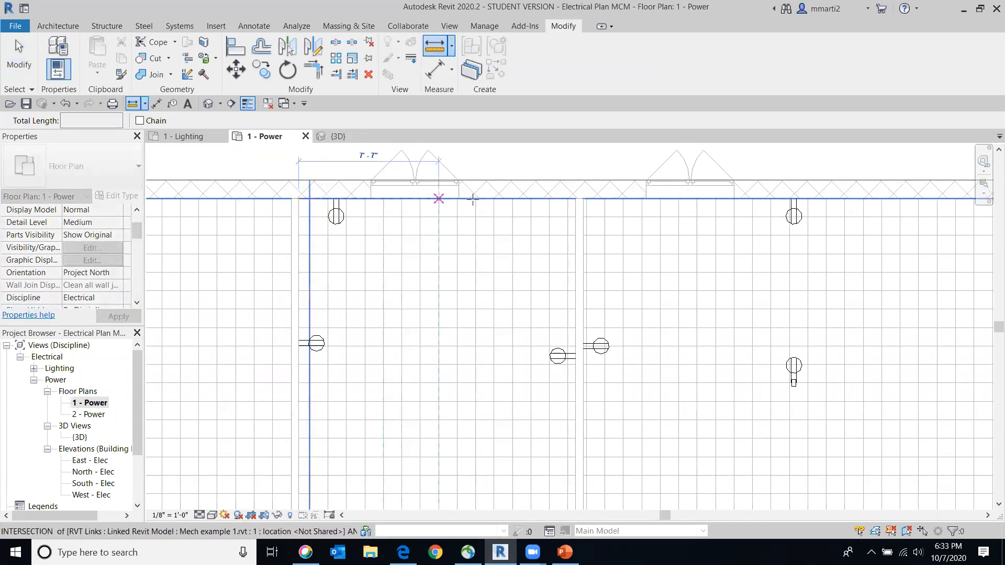
click(572, 200)
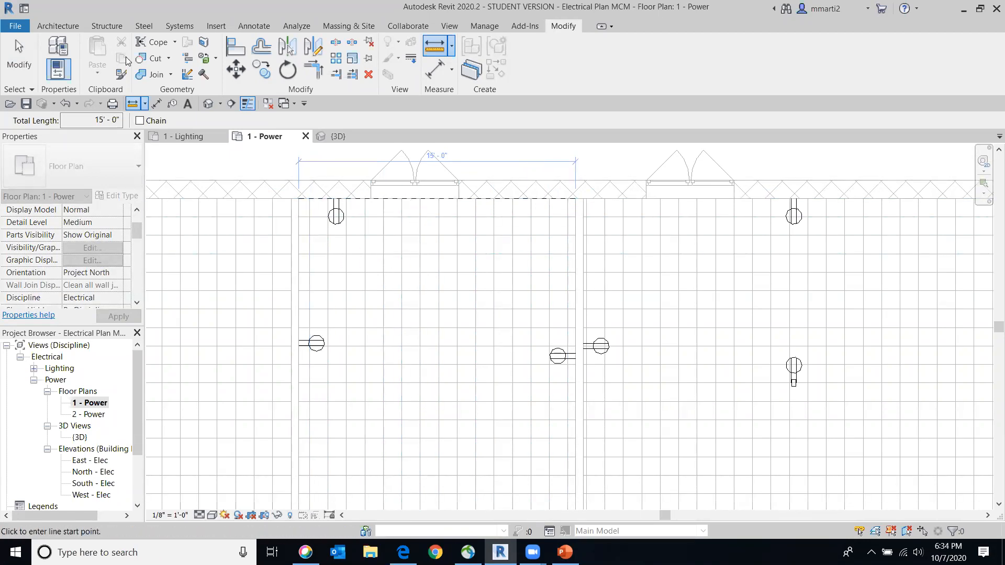
click(27, 54)
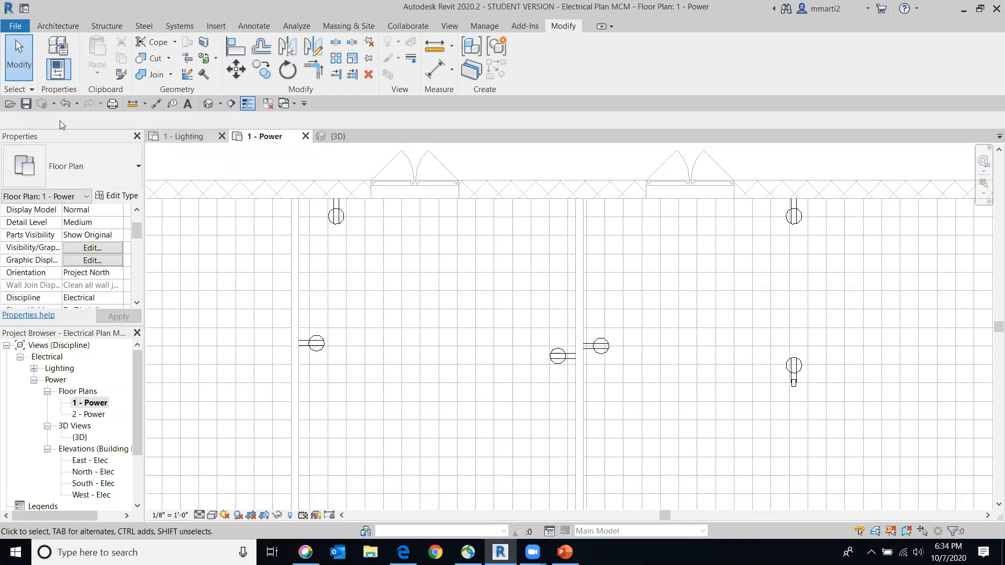
Place a standard duplex receptacle on the second room's exterior top wall, between the window and the right partition
click(177, 26)
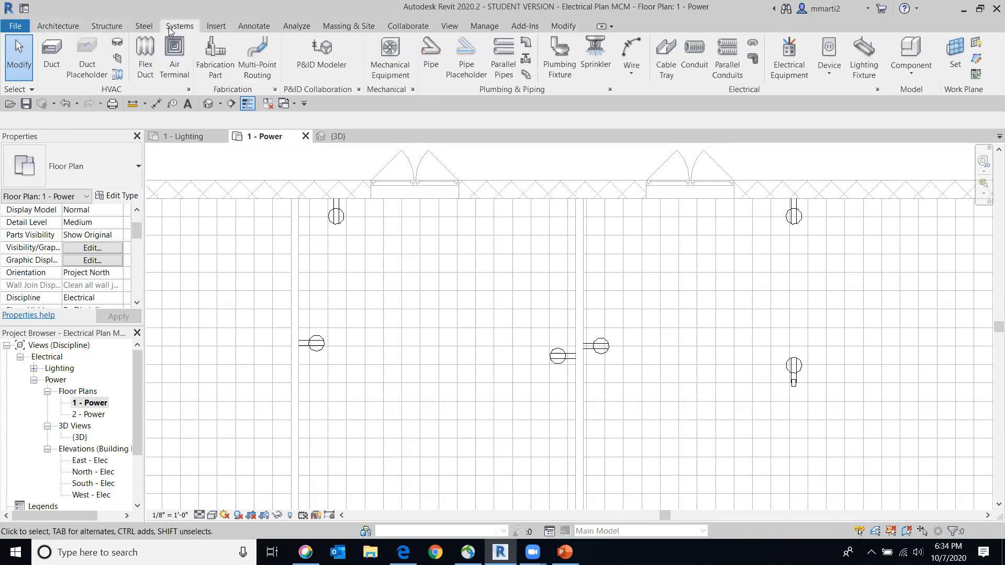
click(831, 57)
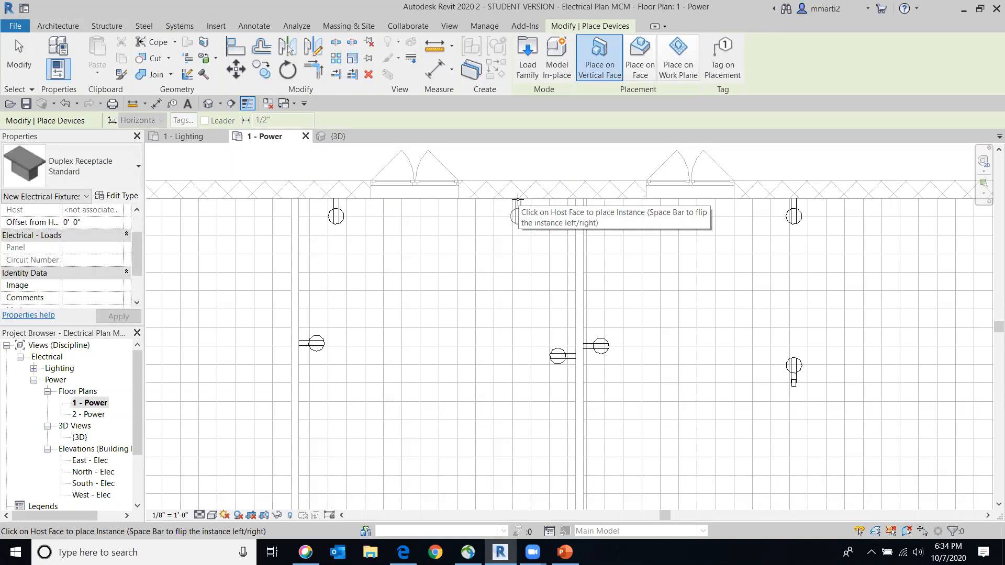
click(517, 199)
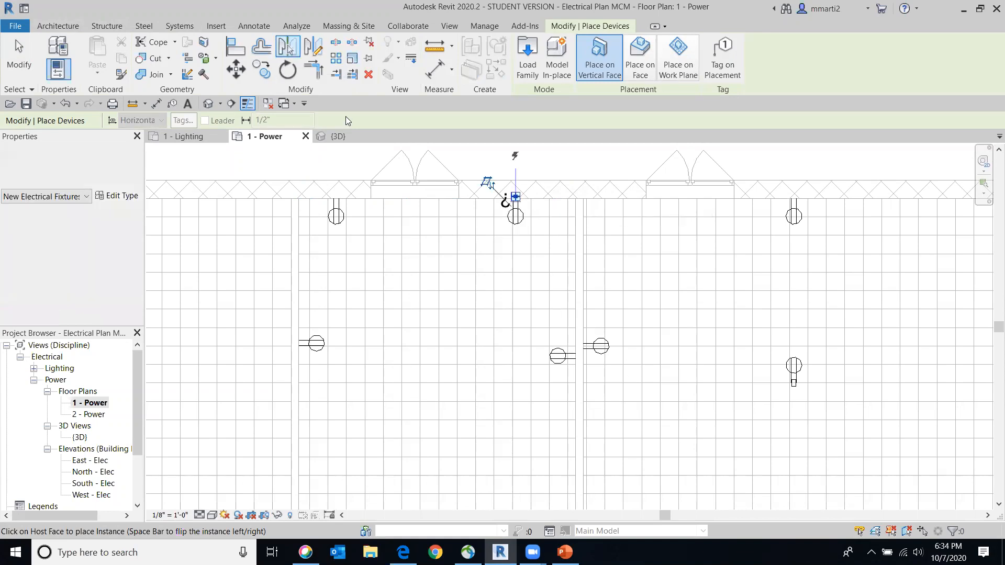
key(Escape)
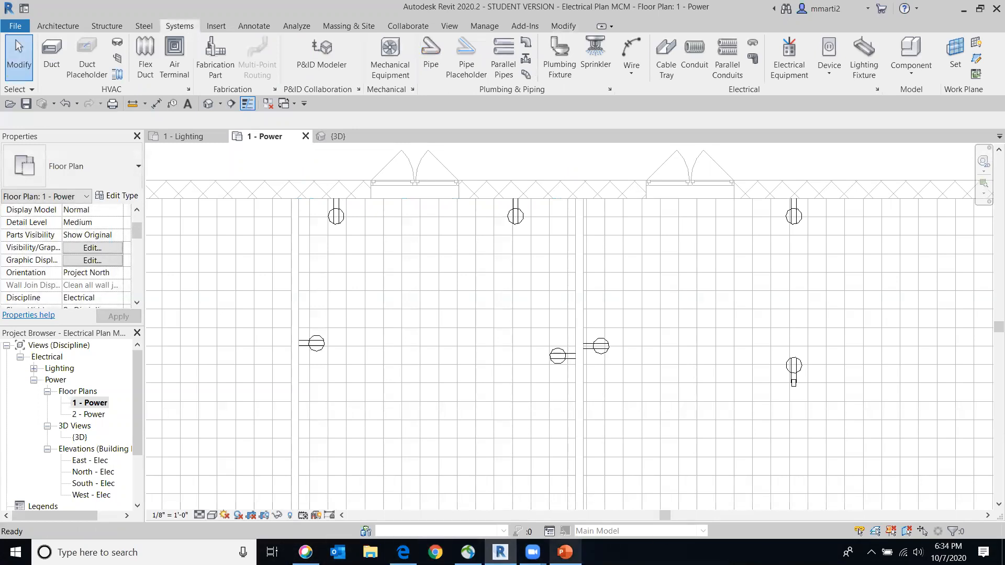
Consult the Placement of Outlets slide in PowerPoint again and go back to the Revit power plan
click(565, 552)
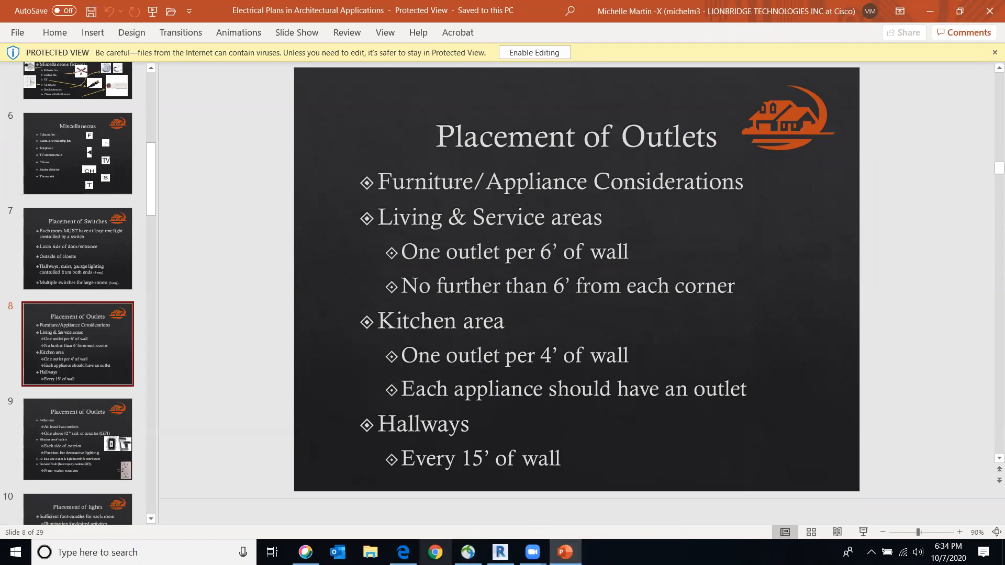
click(500, 552)
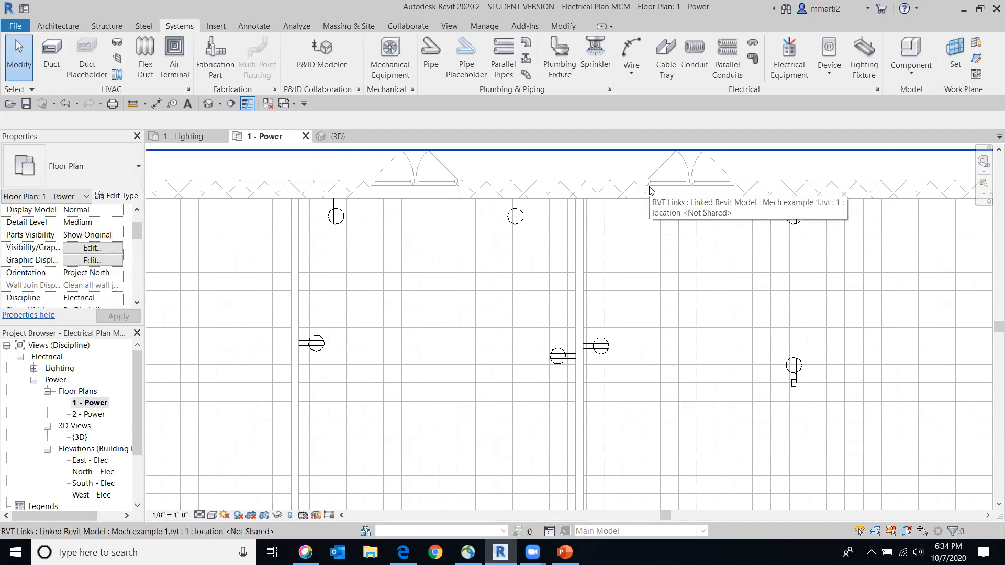
Measure along the second room's exterior top wall from the receptacle right of the window to the right partition
click(563, 26)
click(432, 47)
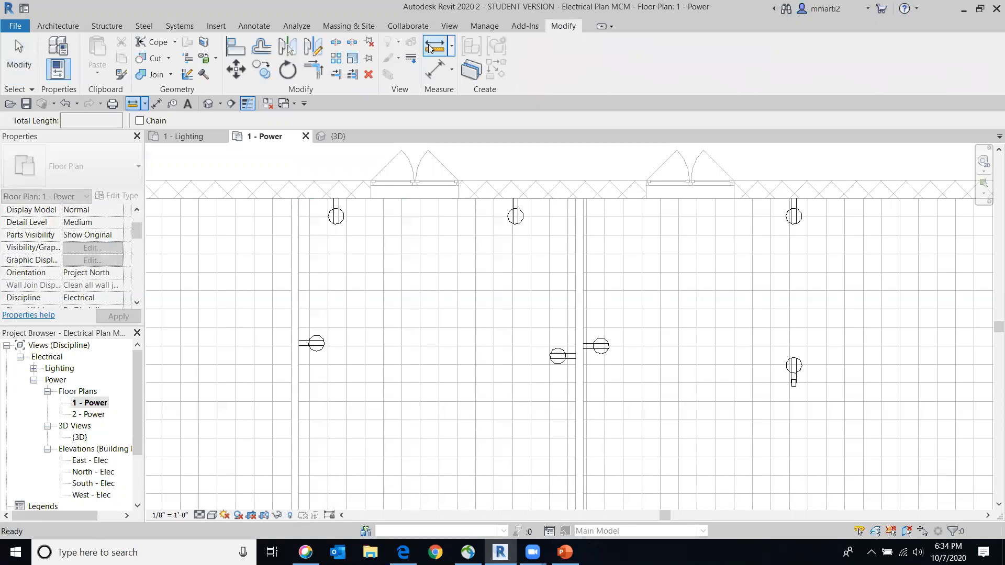
click(517, 199)
click(575, 199)
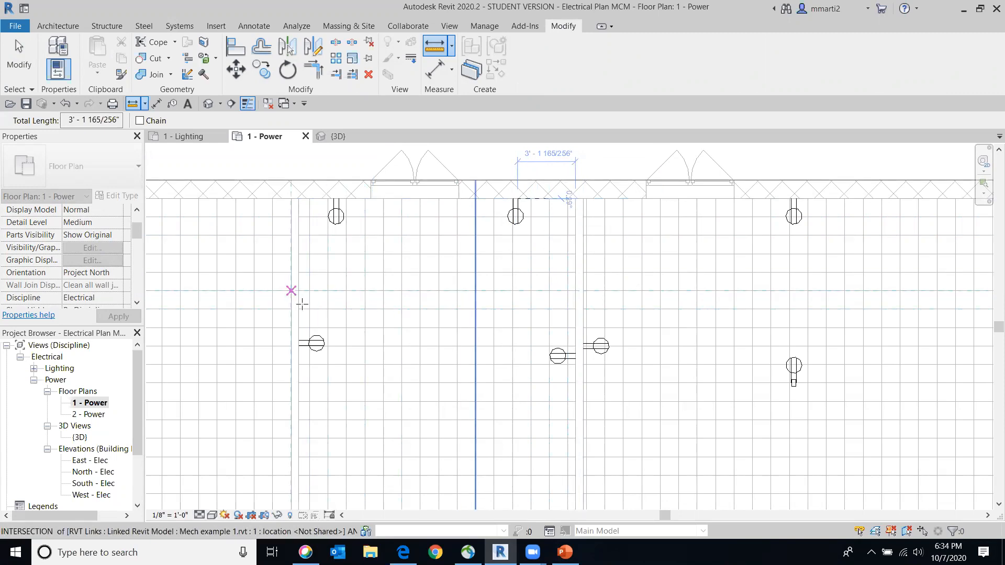
click(19, 55)
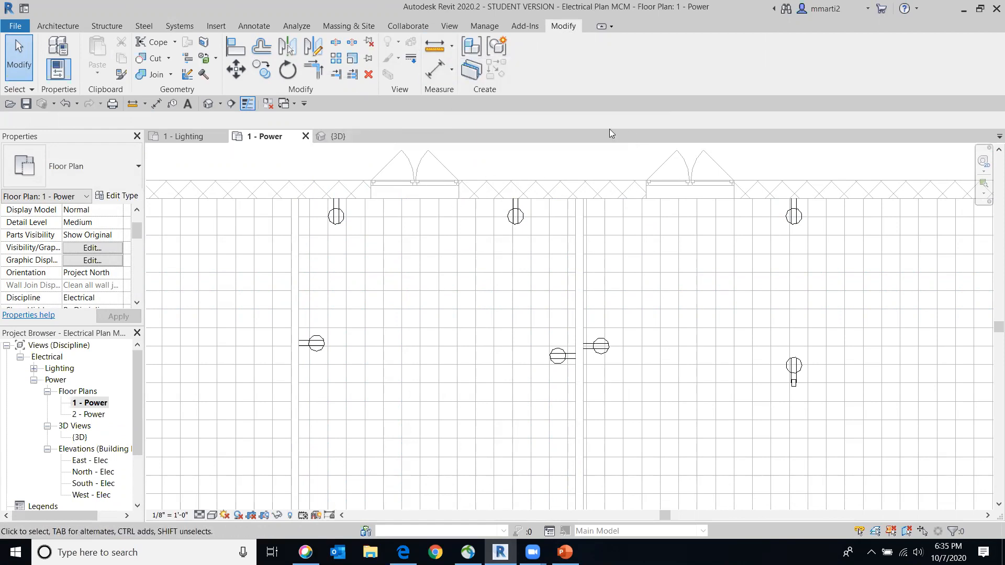
Measure the spacing between the two receptacles on the second room's exterior top wall
scroll(462, 239, down, 2)
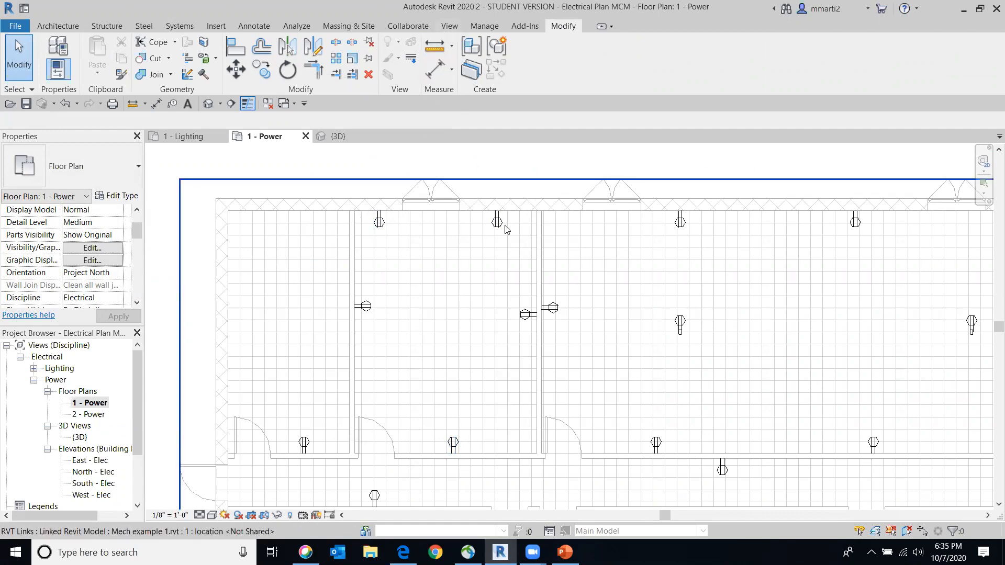
click(435, 47)
scroll(377, 218, up, 5)
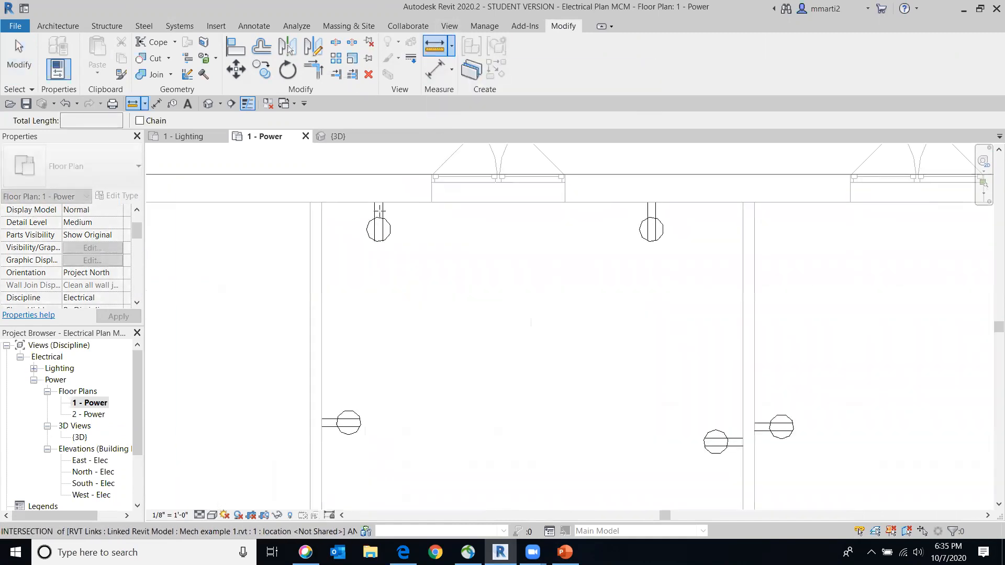
click(378, 198)
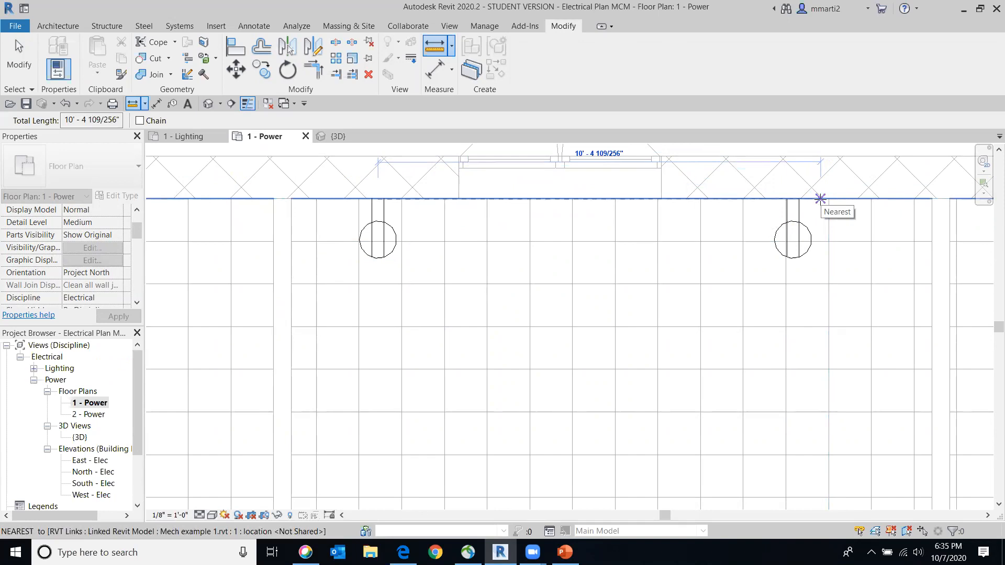
click(820, 198)
click(377, 199)
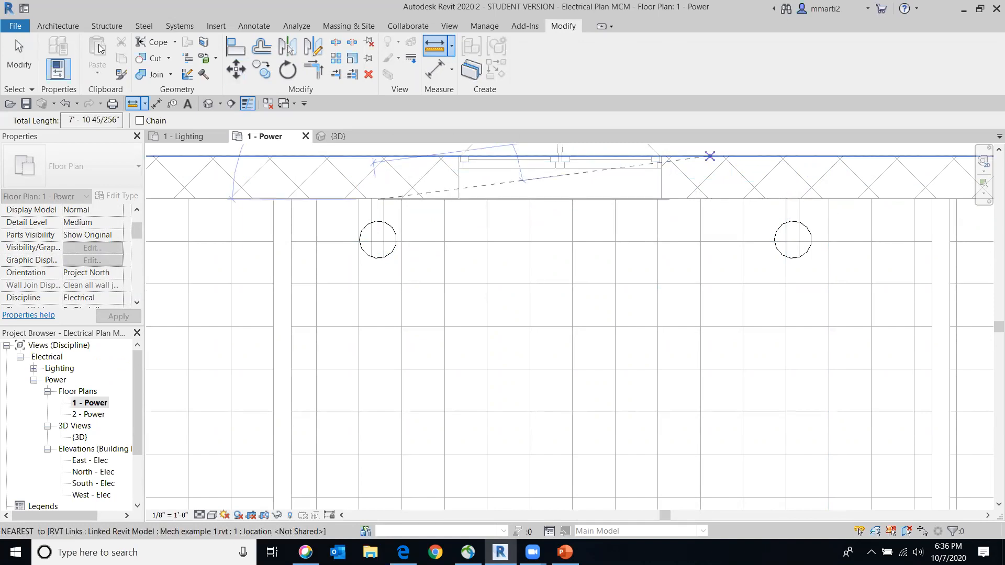
click(17, 64)
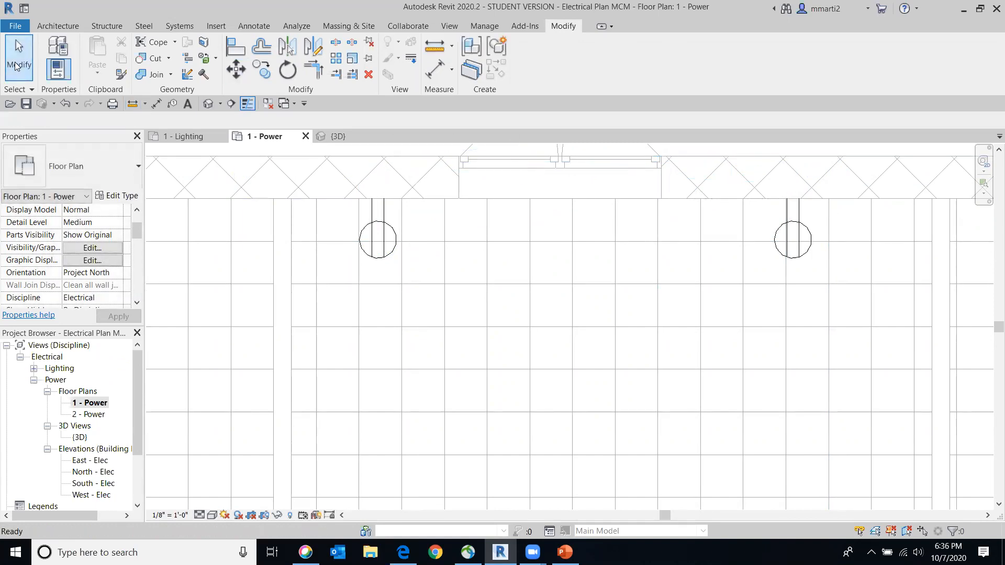
Load the Quadruplex Receptacle device family from the Electrical > MEP > Electric Power > Terminals library folder
click(171, 28)
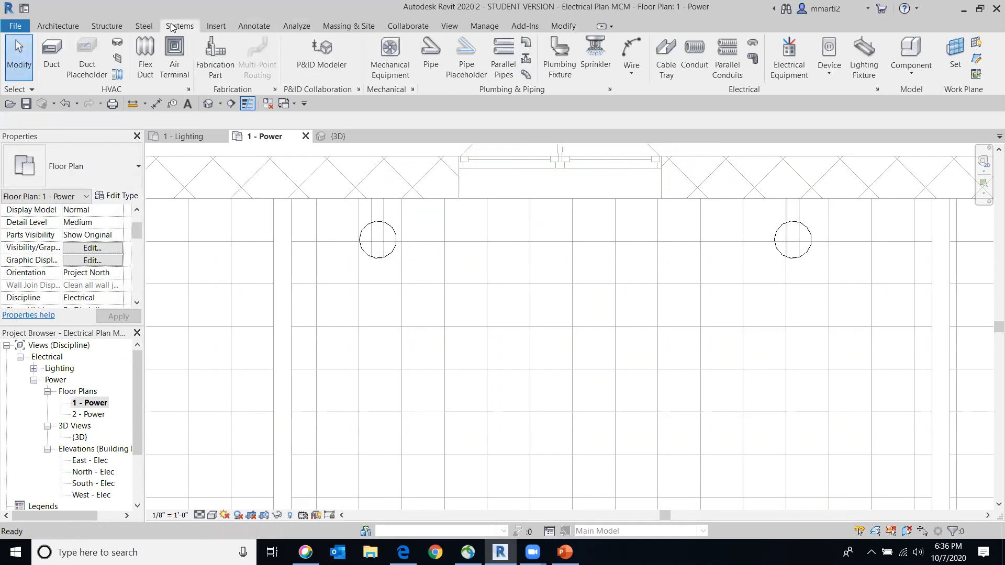
click(836, 47)
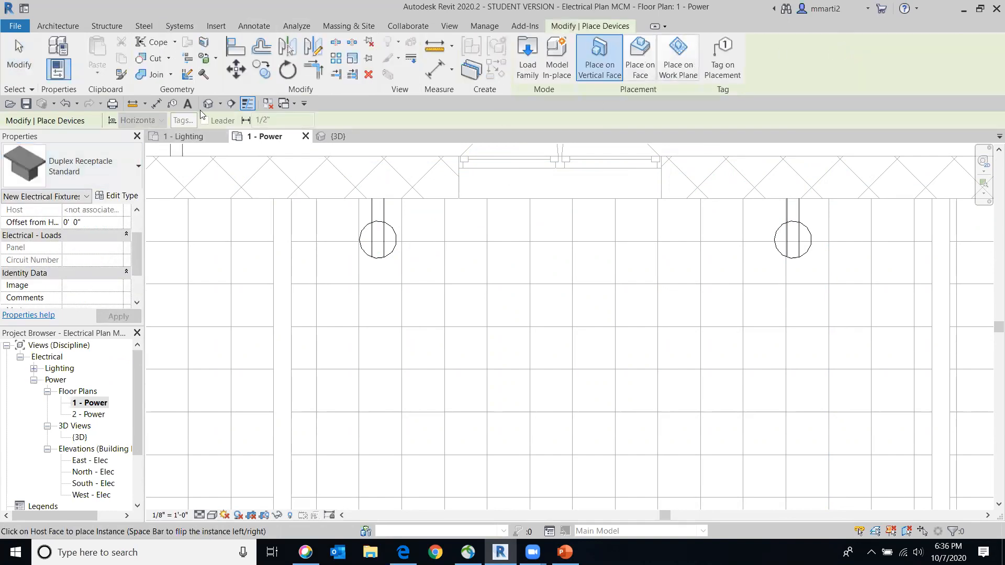
click(524, 45)
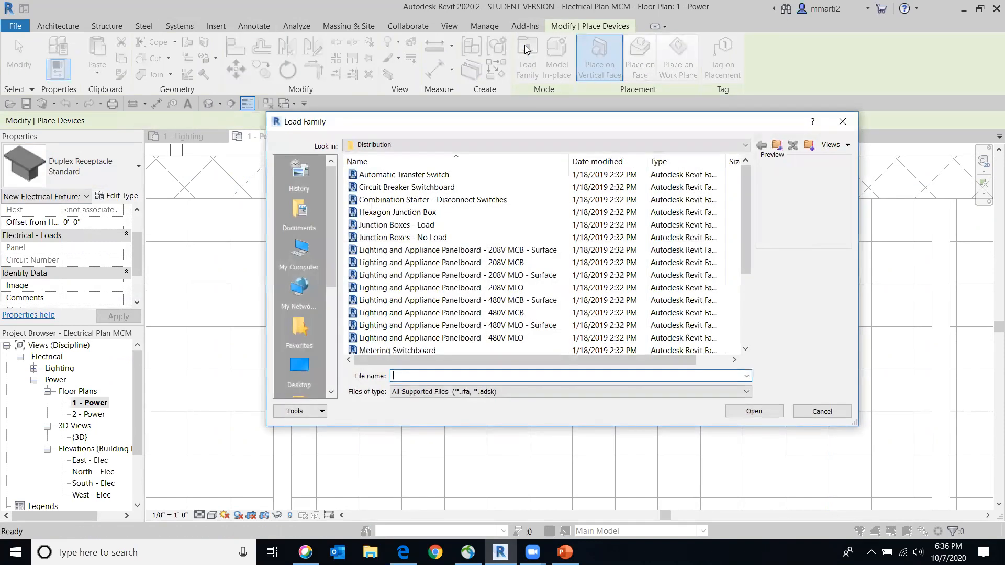
click(745, 145)
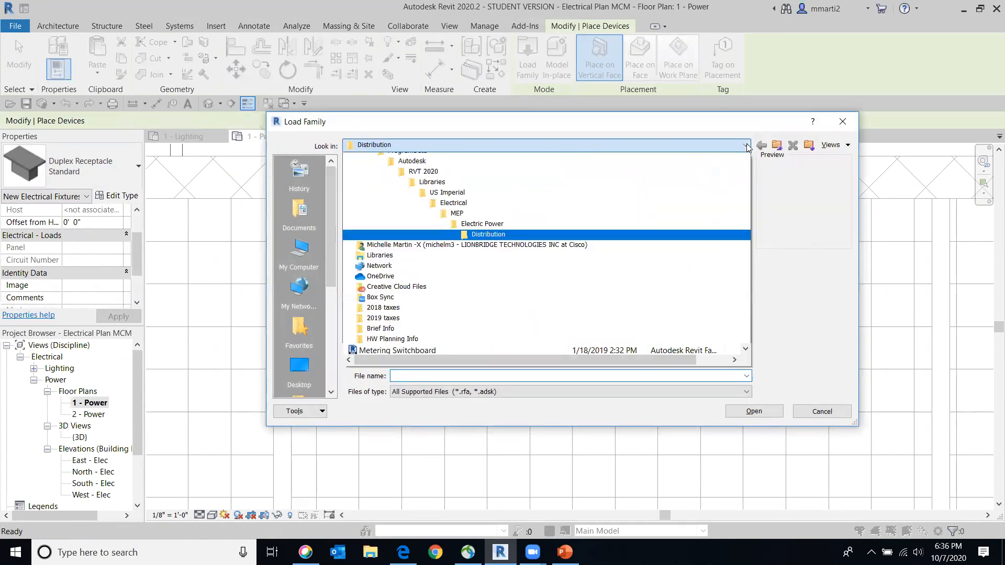
click(489, 241)
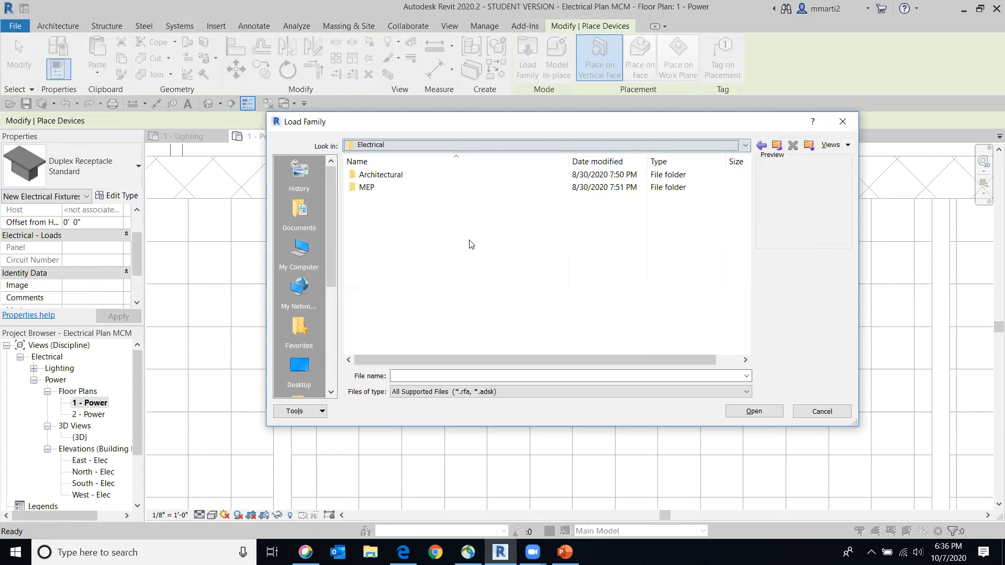
double_click(410, 188)
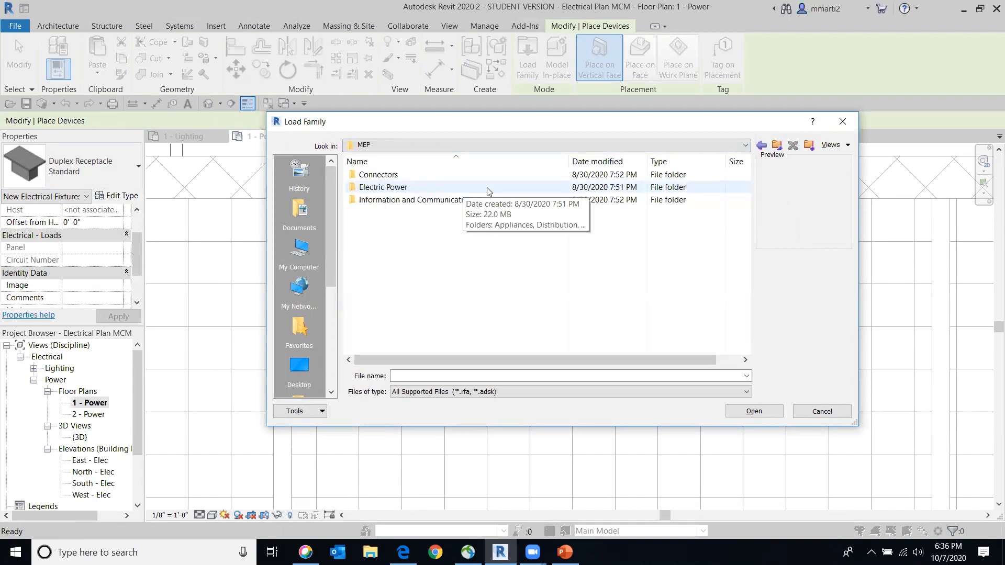
double_click(513, 187)
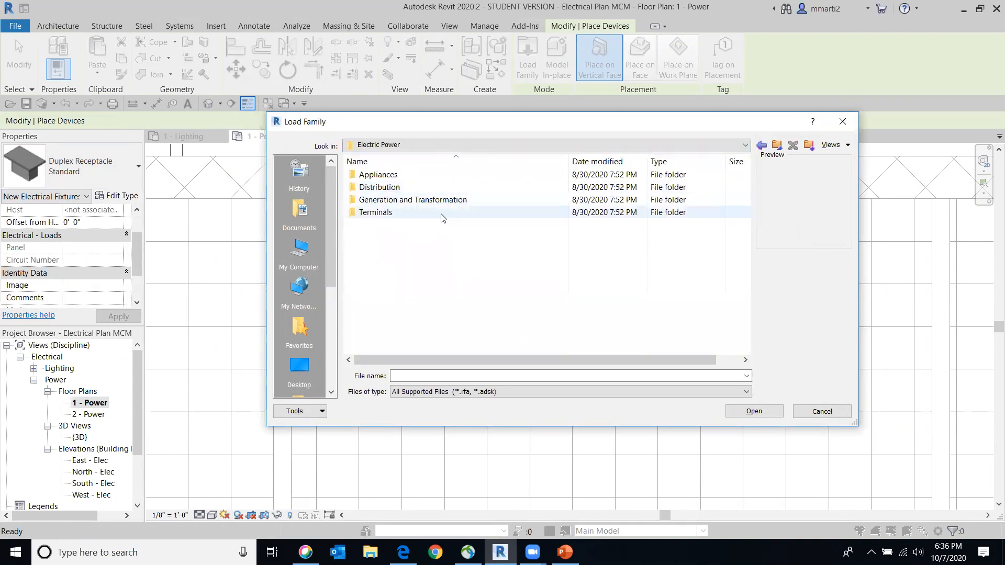
double_click(525, 215)
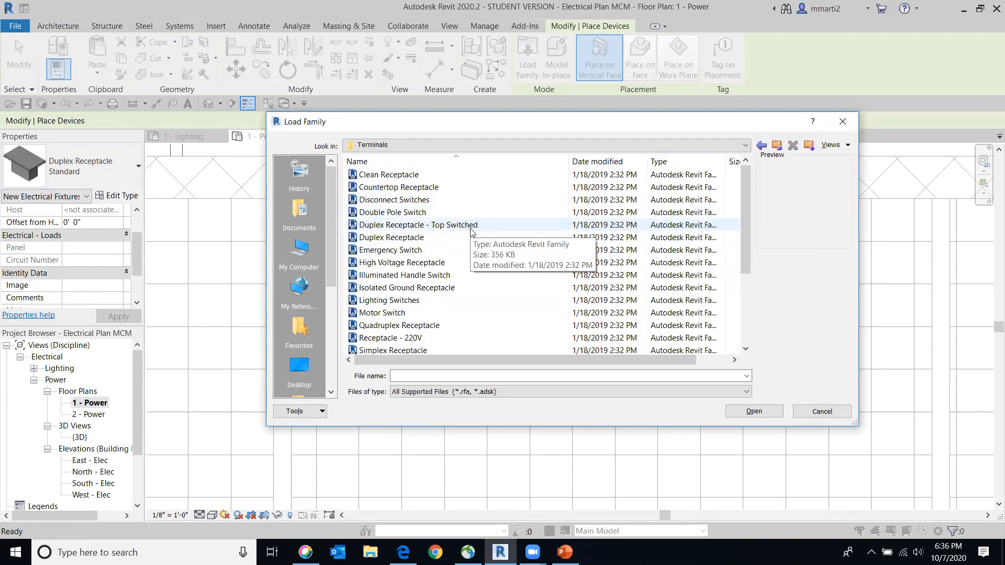
click(420, 326)
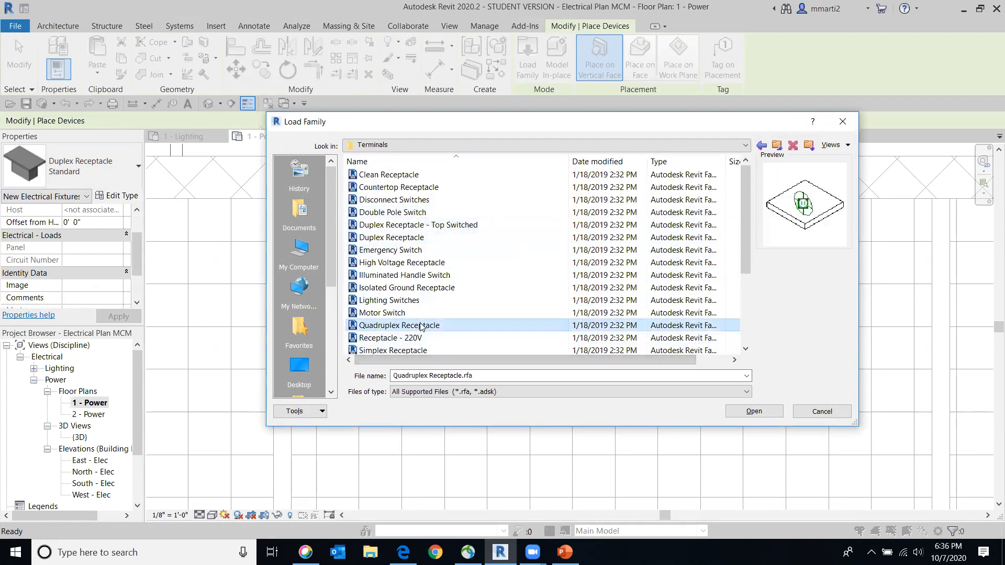
double_click(520, 327)
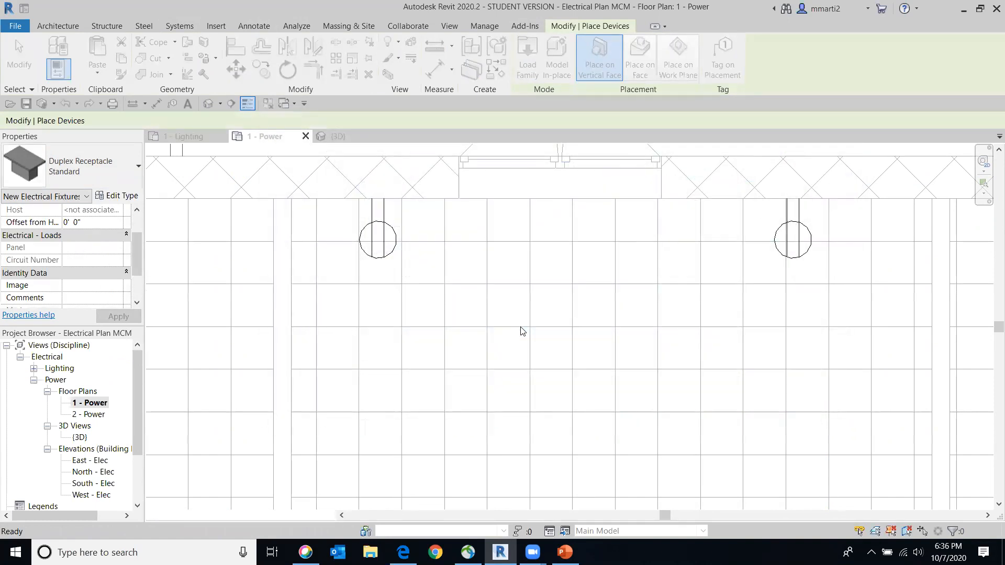
Place a GFCI quadruplex receptacle on the third room's exterior top wall, between its two duplex receptacles
middle_drag(867, 252, 54, 319)
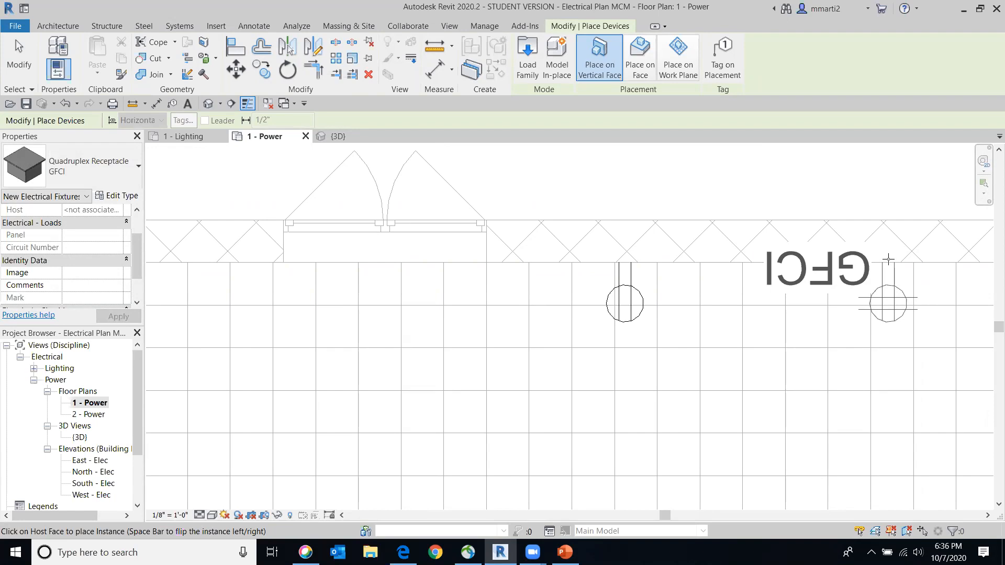
click(888, 258)
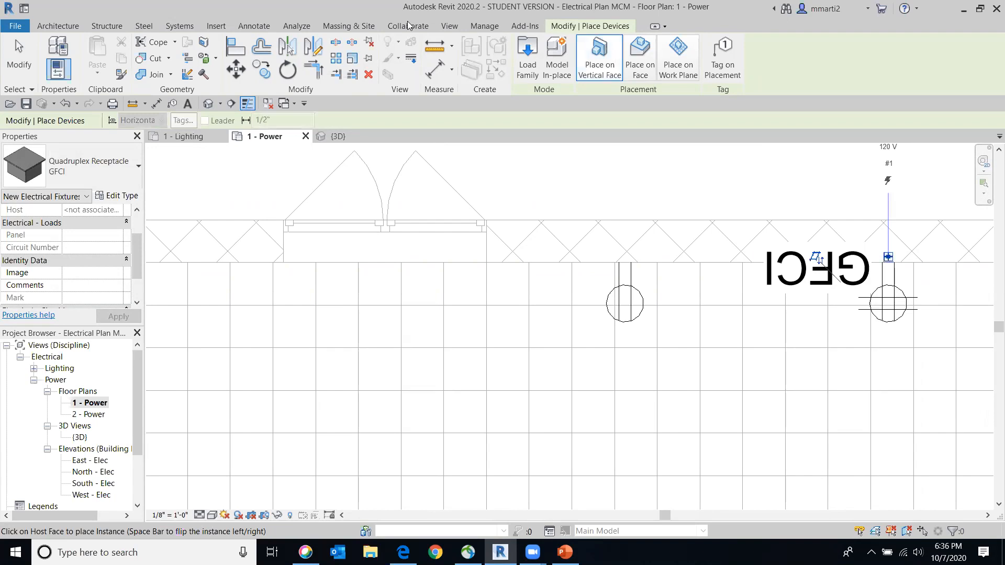
key(Escape)
key(Escape)
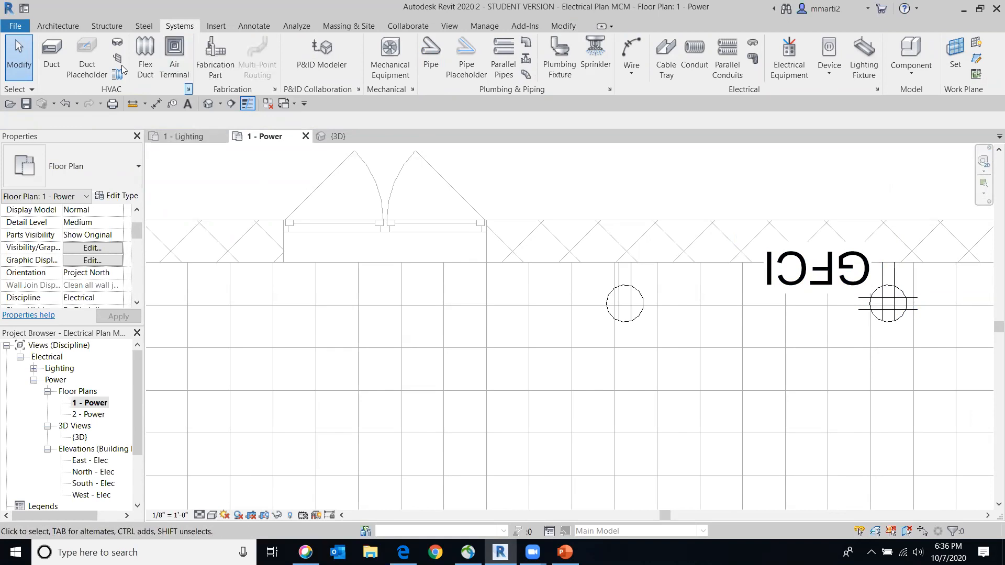
Locate the GFCI quadruplex receptacle in the 3D view and select it to inspect its elevation
click(212, 103)
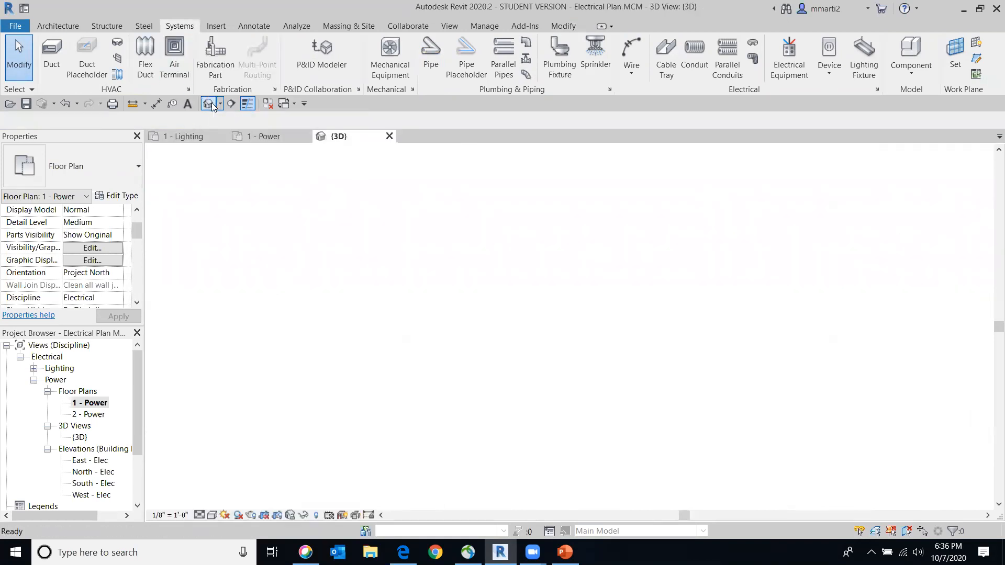
click(934, 183)
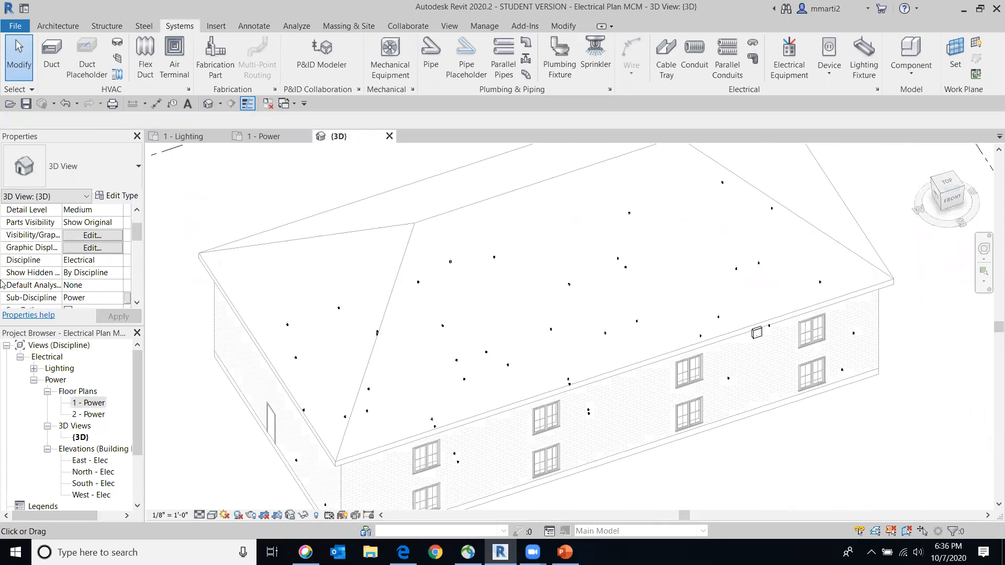
scroll(611, 338, up, 6)
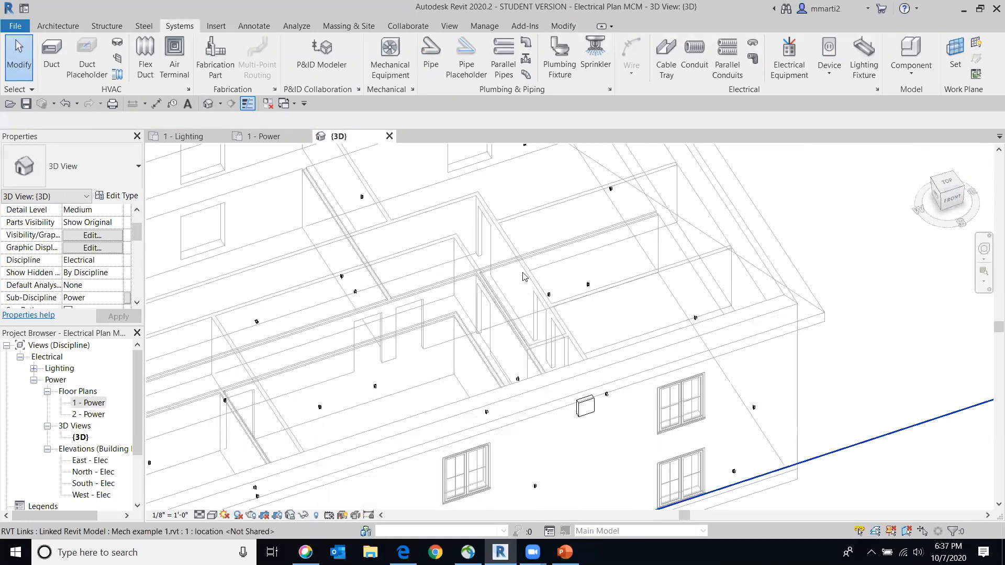
scroll(610, 337, up, 5)
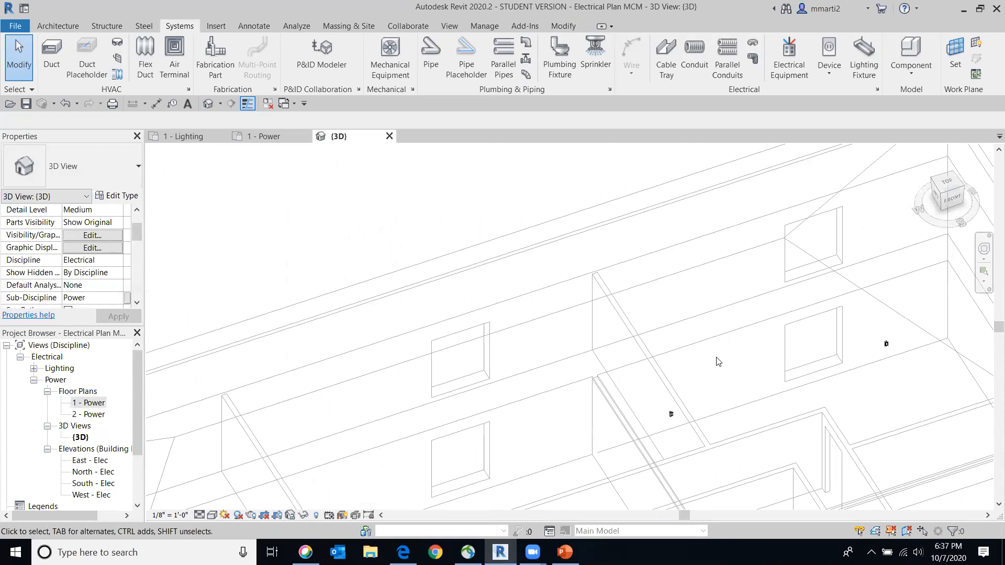
mouse_move(948, 183)
mouse_down()
mouse_move(950, 221)
mouse_move(935, 221)
mouse_move(924, 201)
mouse_move(858, 175)
mouse_up()
scroll(611, 260, up, 3)
scroll(410, 272, up, 2)
scroll(411, 271, up, 4)
scroll(266, 203, up, 3)
scroll(544, 255, down, 2)
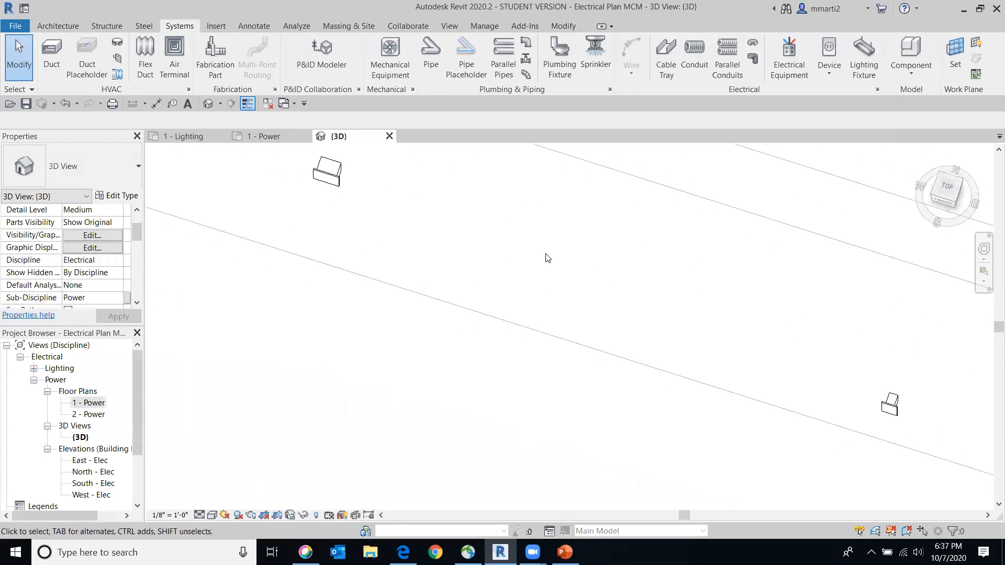
click(327, 176)
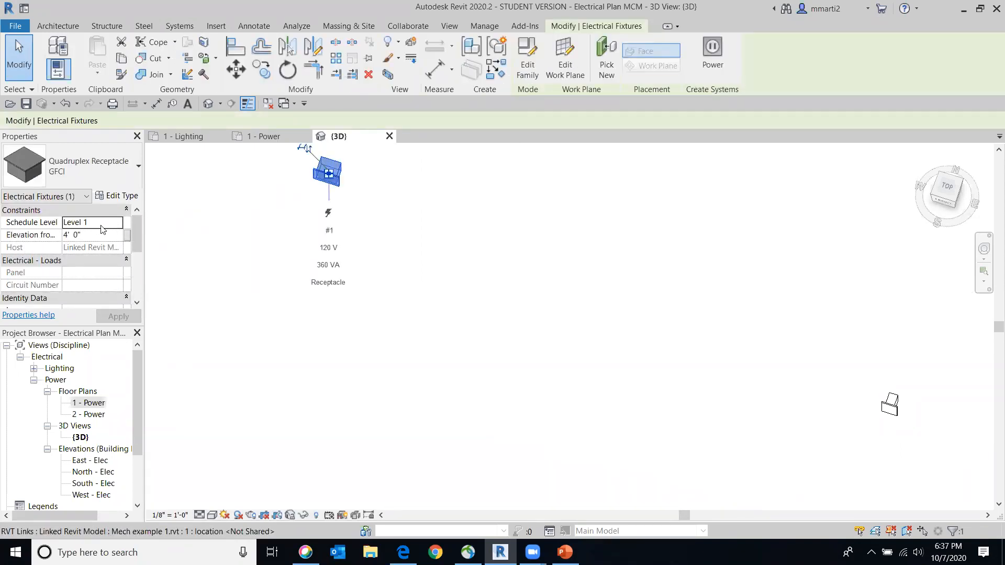
Compare the quadruplex receptacle's height with the neighbouring duplex receptacles from the back, then return to an angled 3D view and deselect it
click(962, 182)
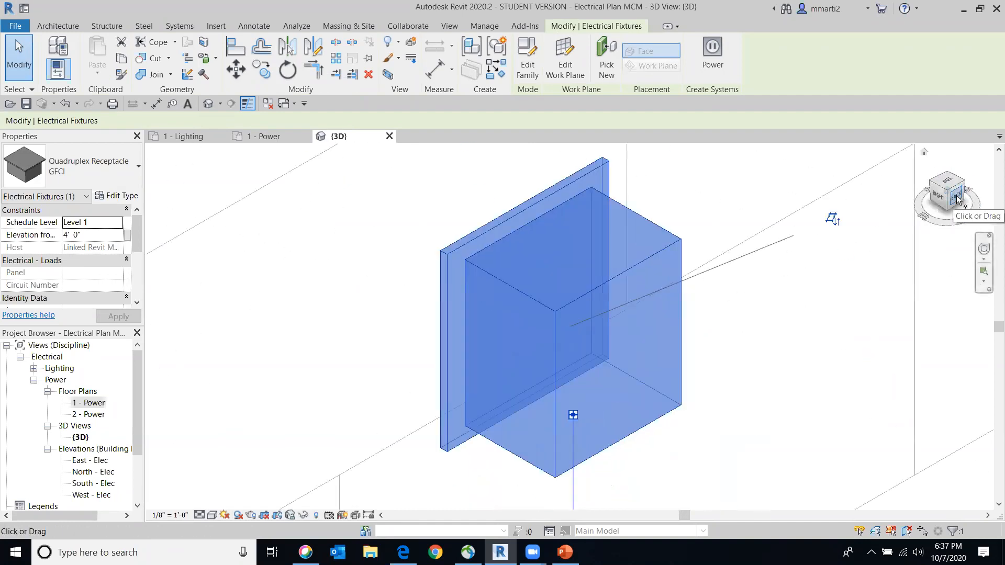
click(950, 198)
scroll(737, 301, down, 8)
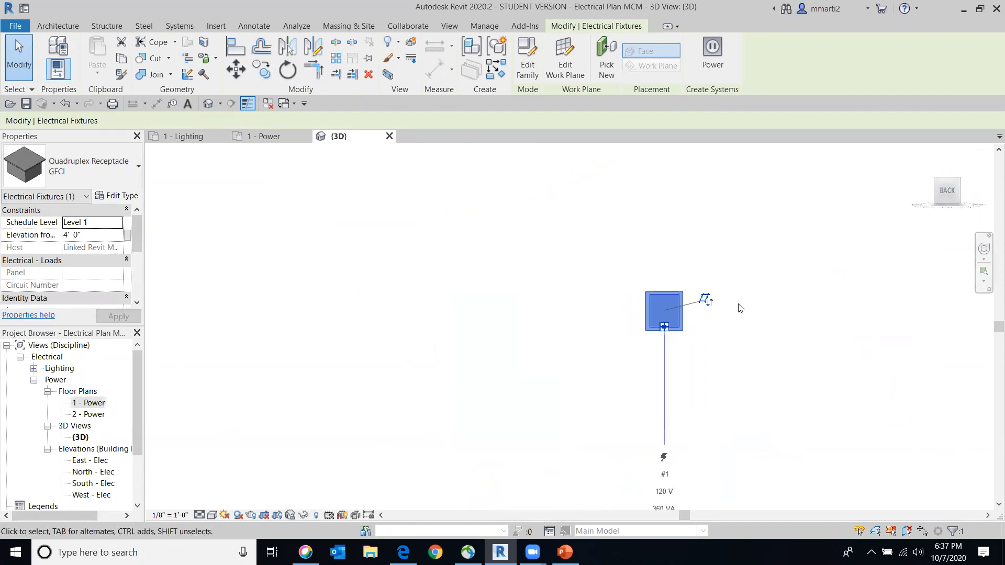
middle_drag(683, 312, 592, 305)
scroll(631, 331, up, 3)
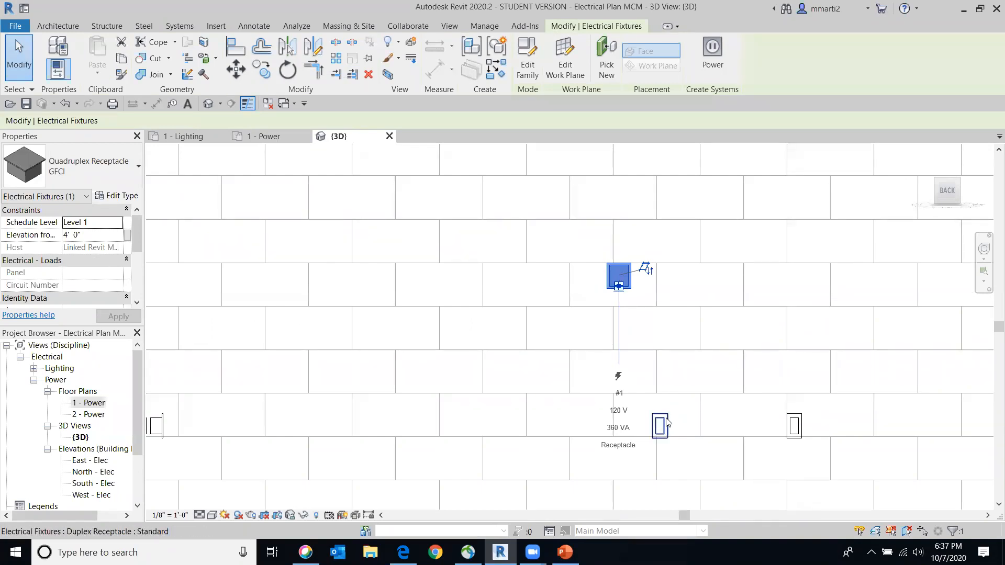
mouse_move(934, 190)
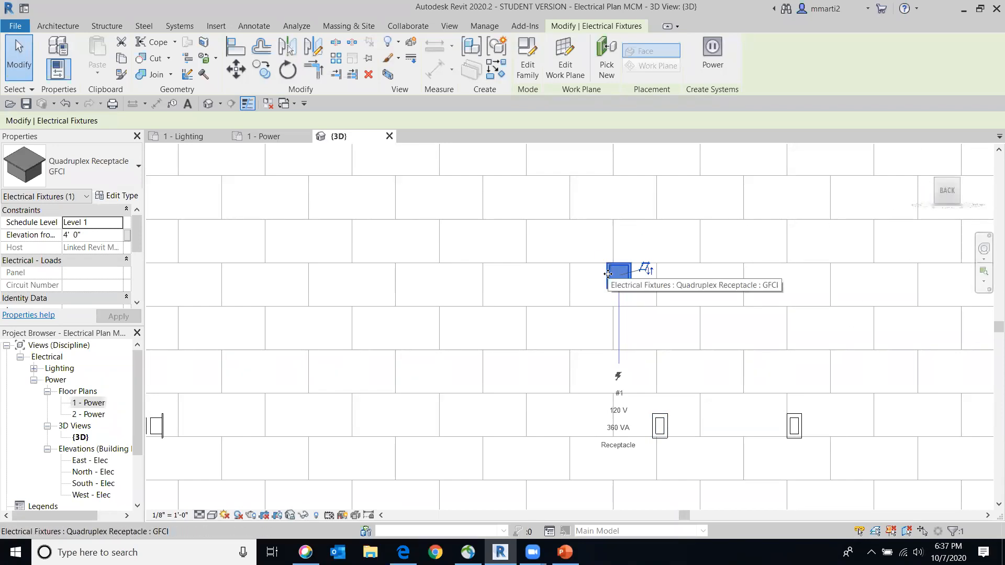
click(936, 182)
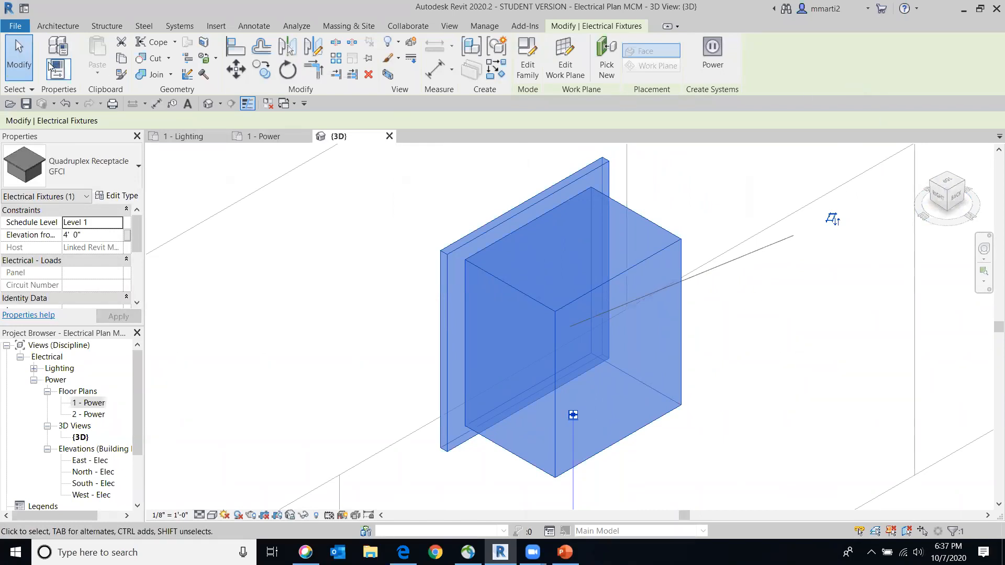
click(752, 250)
scroll(752, 250, down, 5)
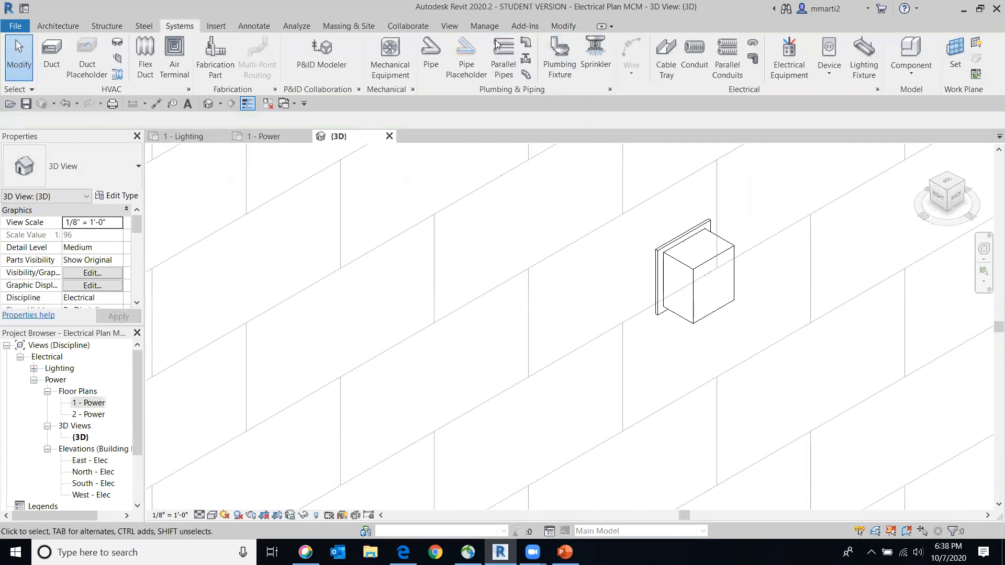